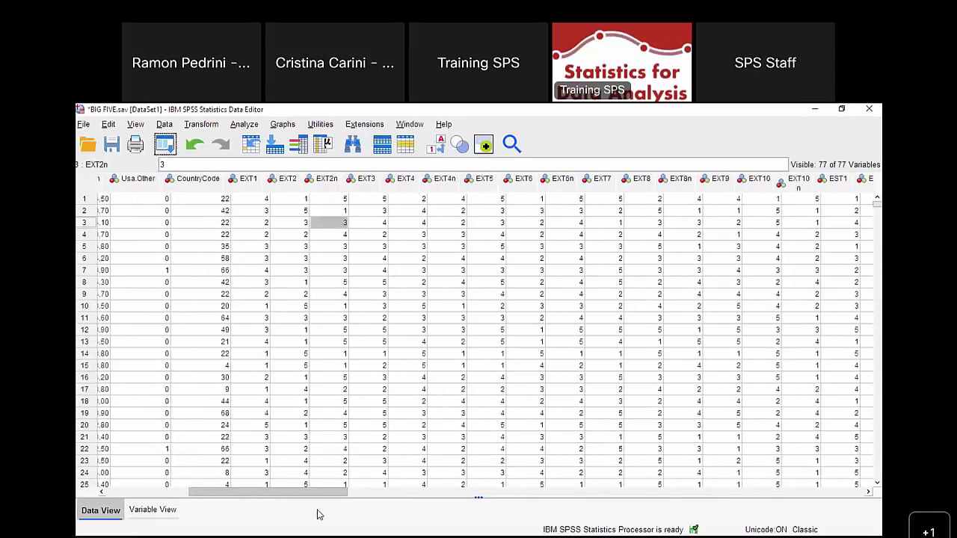
# Review the variable definitions through the whole list and compare them with the case data
pyautogui.click(149, 513)
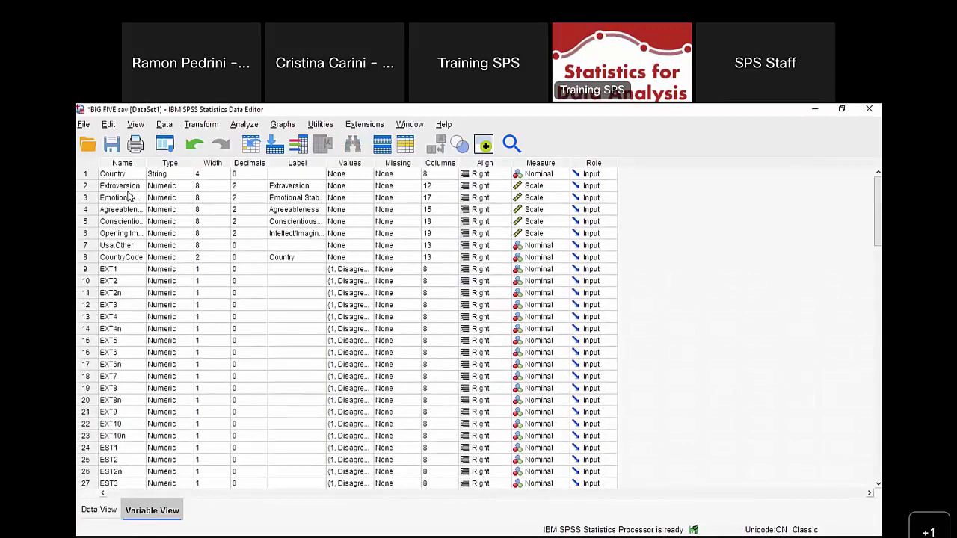
pyautogui.scroll(-12, 145, 236)
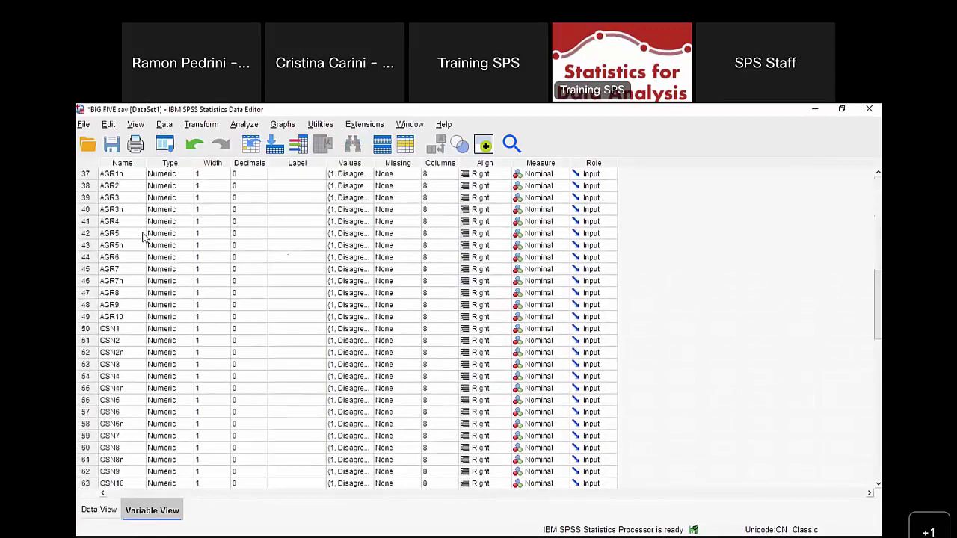
pyautogui.scroll(-6, 144, 239)
pyautogui.scroll(6, 125, 401)
pyautogui.scroll(12, 124, 401)
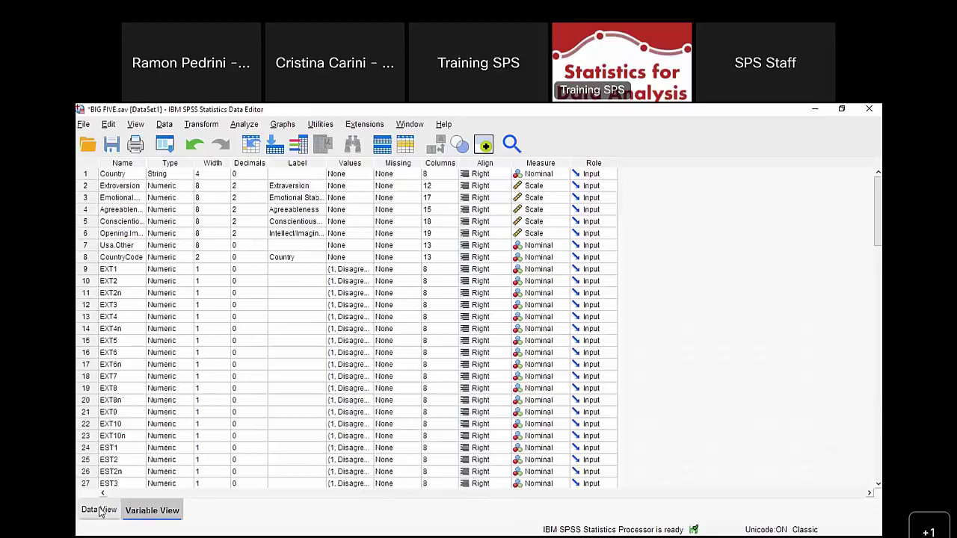
pyautogui.click(100, 511)
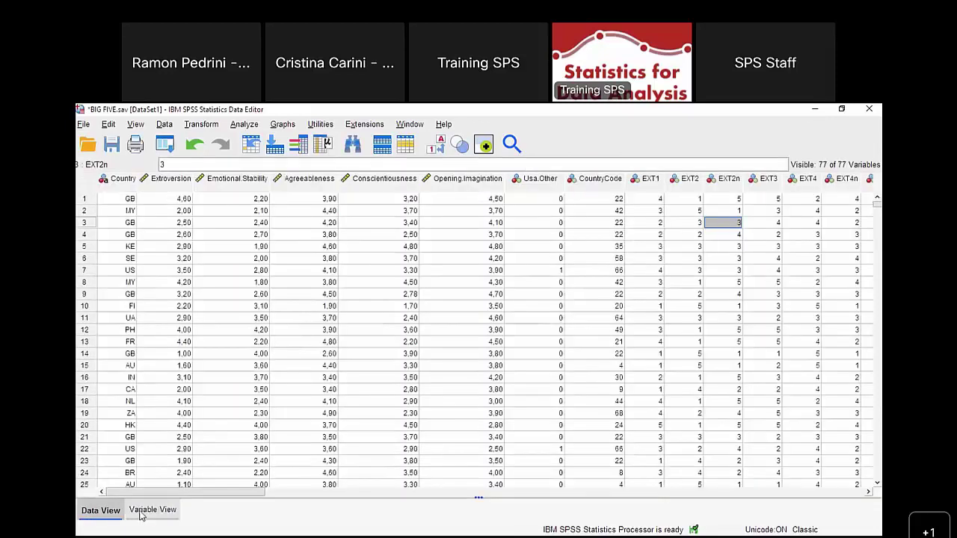
pyautogui.click(142, 512)
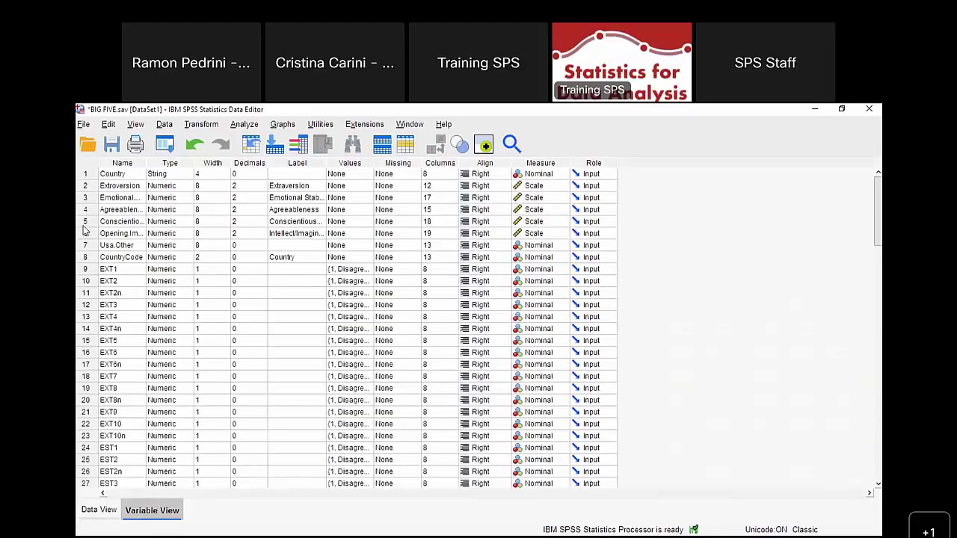
pyautogui.click(99, 511)
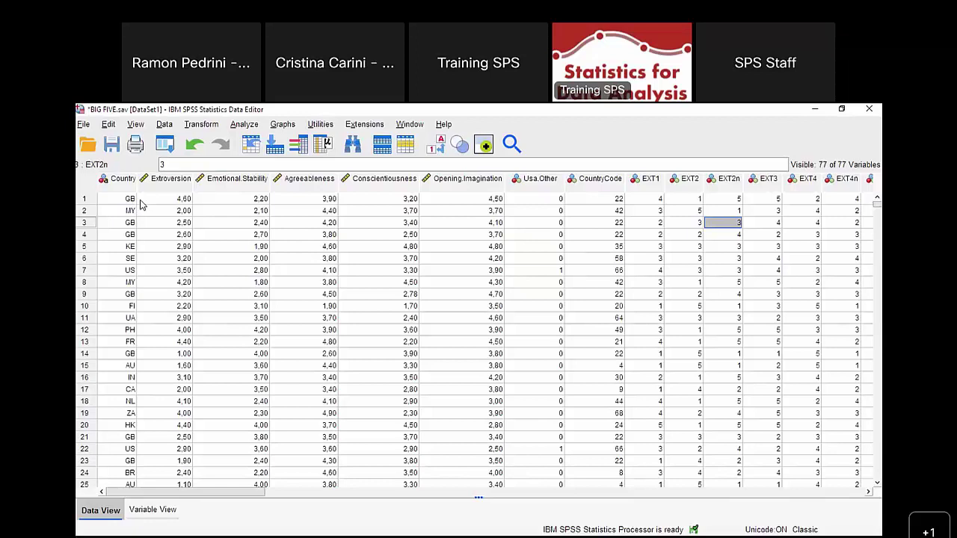
# Start the Automatic ID add-on and set the new variable's name to "ID Participant"
pyautogui.click(165, 125)
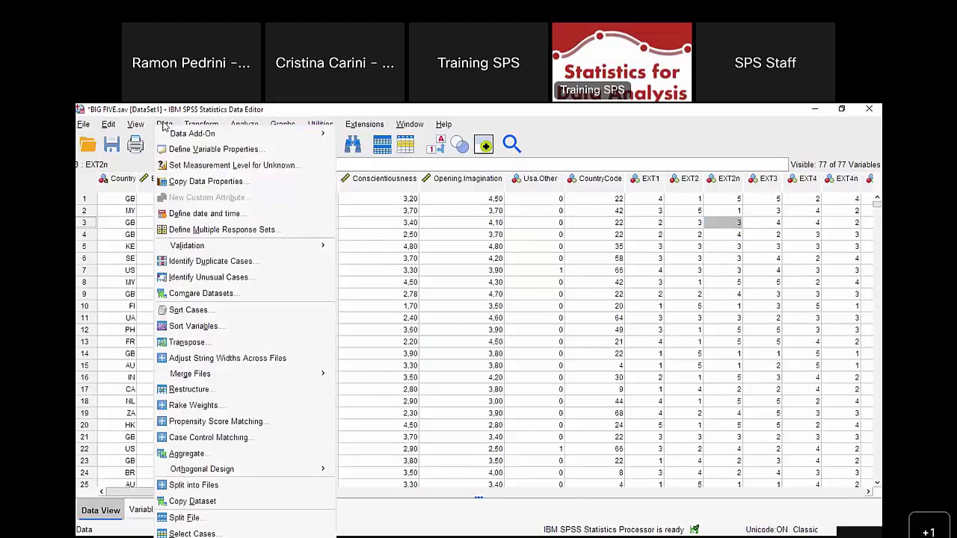
pyautogui.click(167, 126)
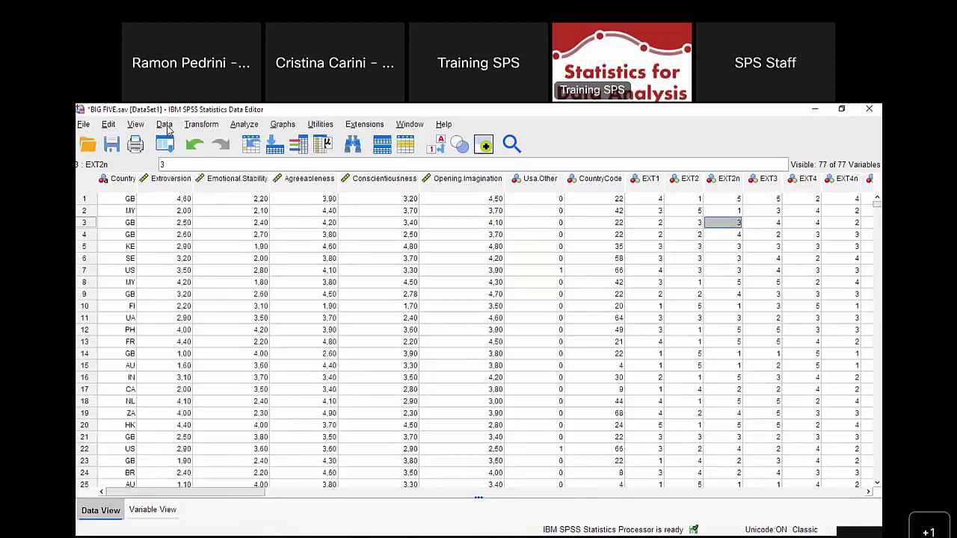
pyautogui.click(168, 126)
pyautogui.moveTo(177, 138)
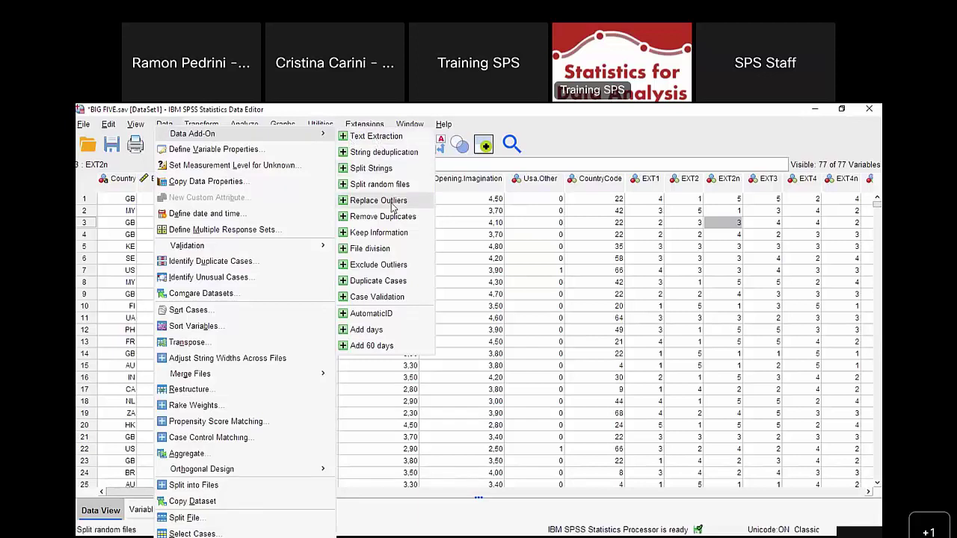
pyautogui.click(403, 318)
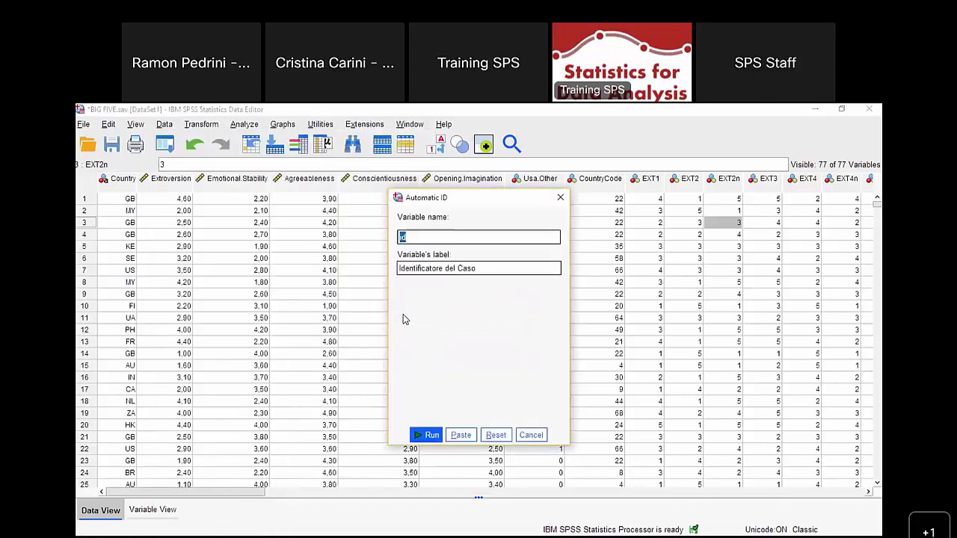
pyautogui.moveTo(430, 236); pyautogui.dragTo(398, 239)
pyautogui.click(407, 238)
pyautogui.doubleClick(420, 240)
pyautogui.write('ID Participant')
# Replace the ID variable's label with "Id" and run the Automatic ID procedure
pyautogui.press('Tab')
pyautogui.moveTo(405, 268); pyautogui.dragTo(573, 277)
pyautogui.press('BackSpace')
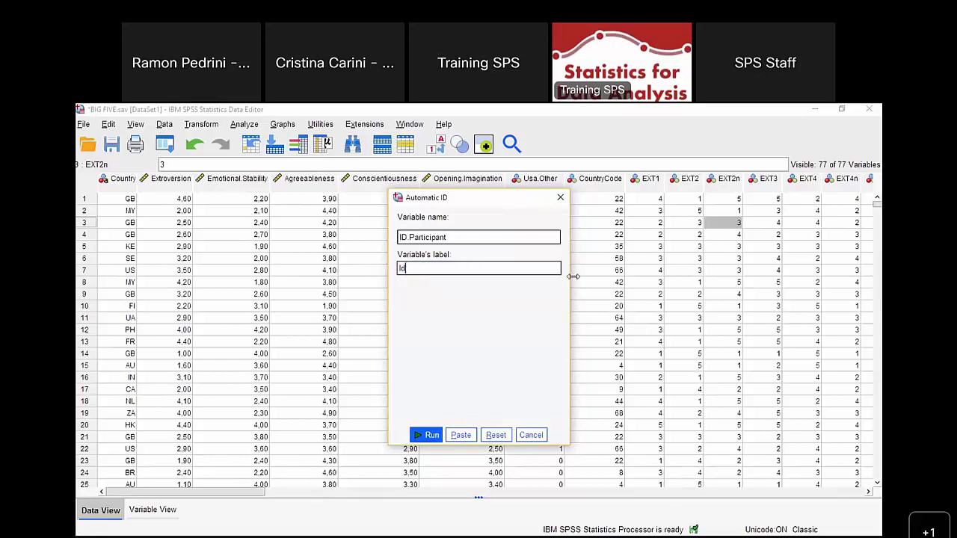
pyautogui.click(433, 436)
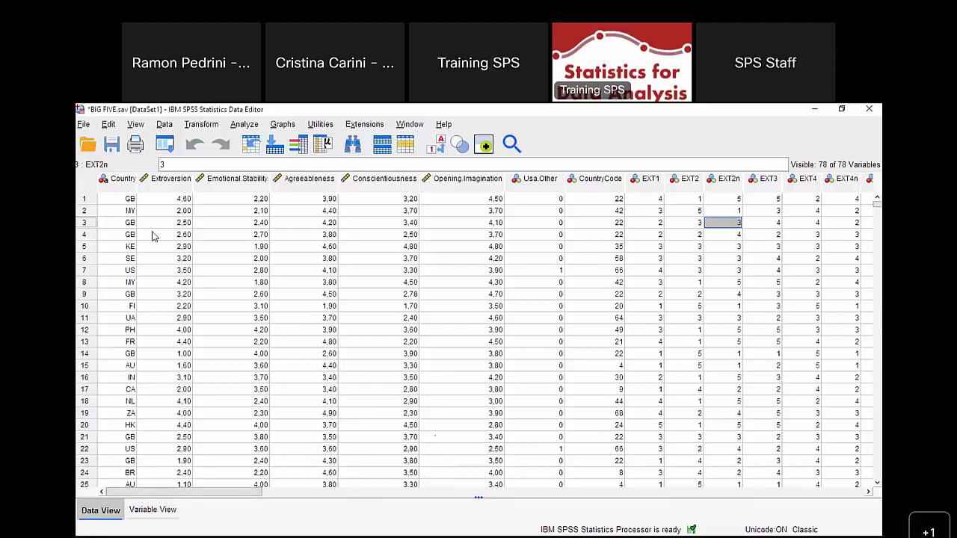
# Move the ID.Participant variable from the end of the variable list to the first row
pyautogui.click(152, 510)
pyautogui.scroll(-6, 141, 364)
pyautogui.scroll(-13, 141, 365)
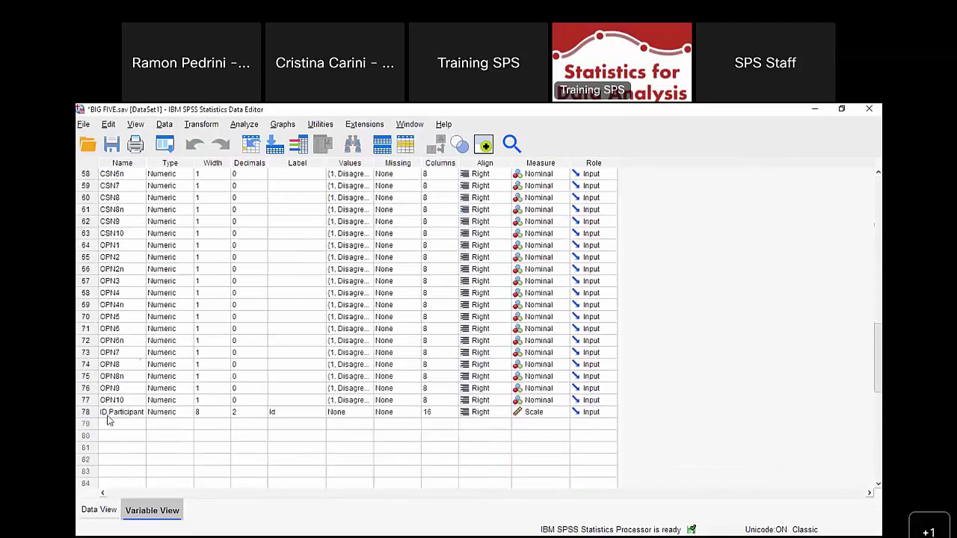
pyautogui.click(86, 413)
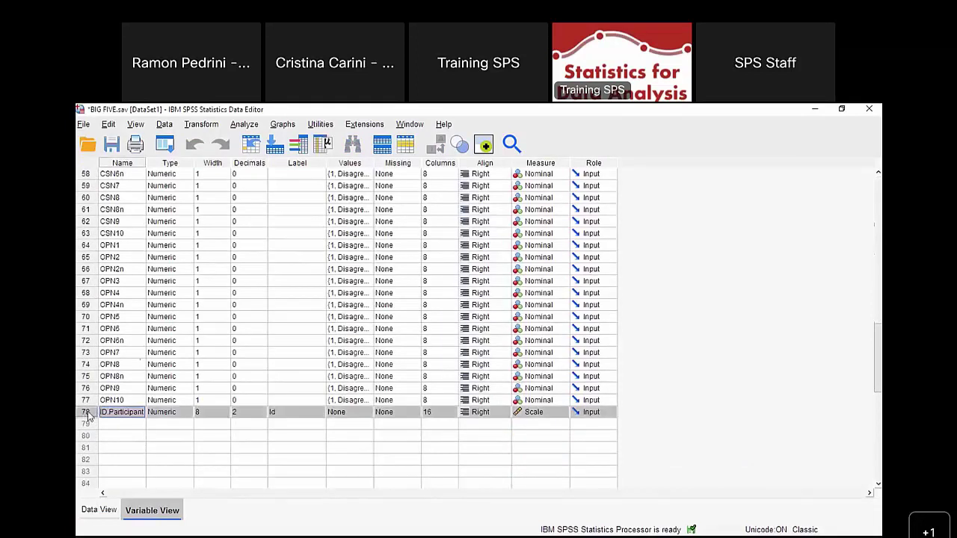
pyautogui.moveTo(88, 417); pyautogui.dragTo(89, 169)
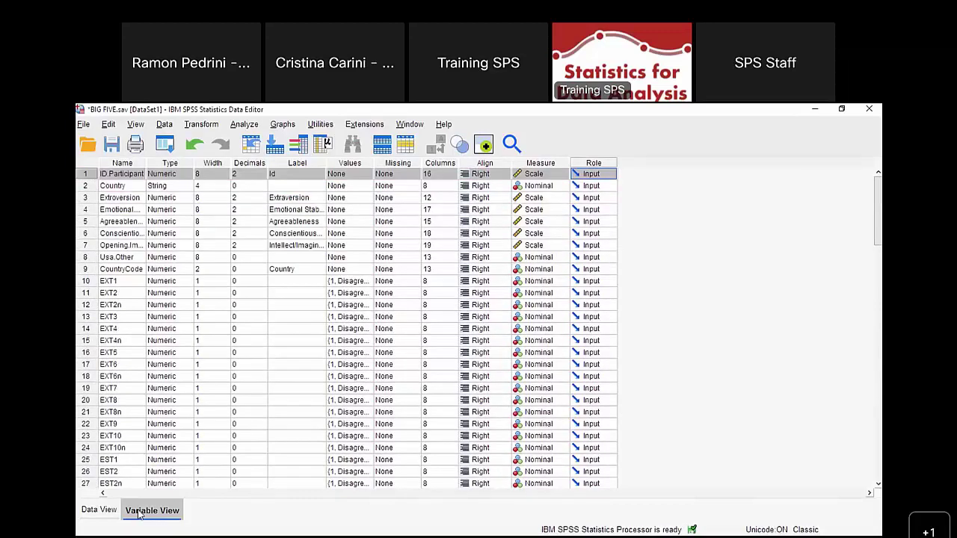
# Set ID.Participant to 0 decimals and narrow its data column slightly to a width of 15
pyautogui.click(99, 510)
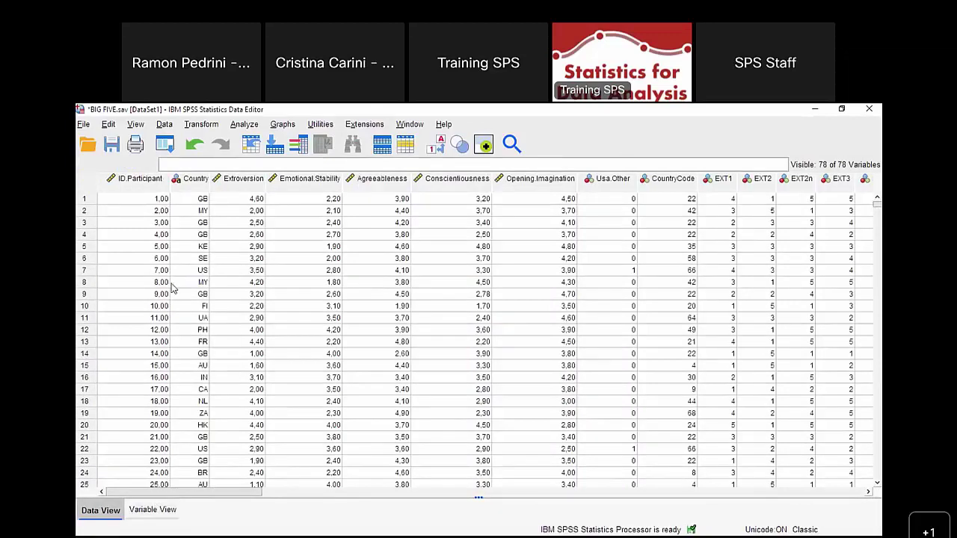
pyautogui.click(153, 510)
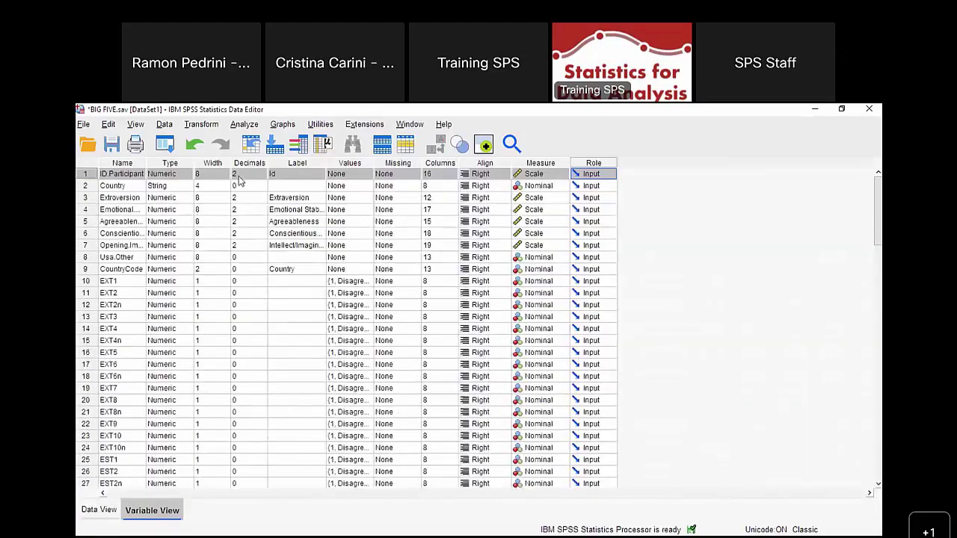
pyautogui.click(264, 176)
pyautogui.click(264, 177)
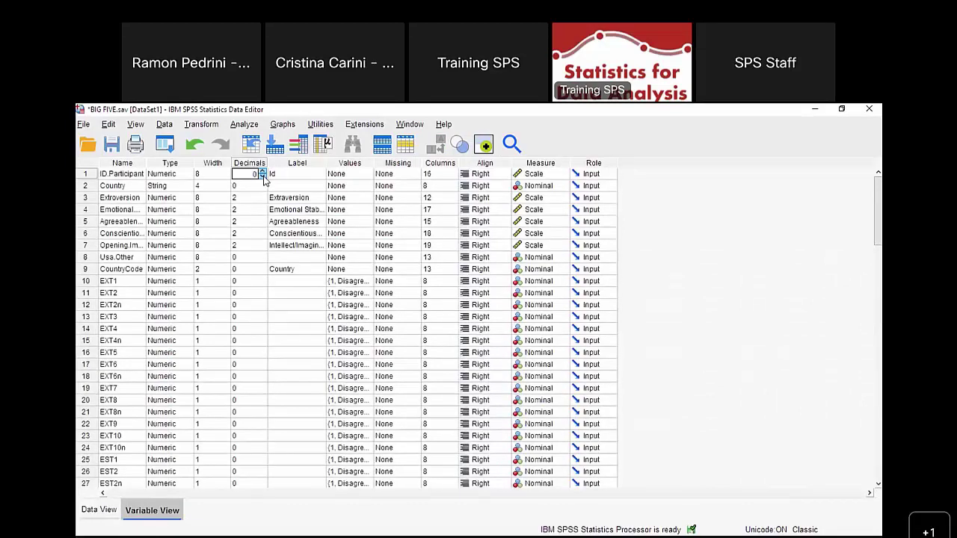
pyautogui.click(90, 513)
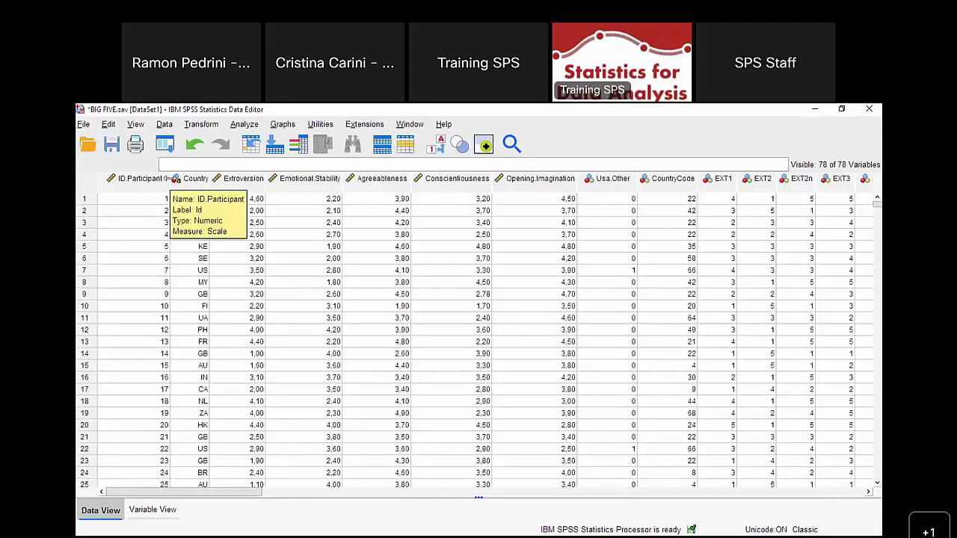
pyautogui.moveTo(170, 182); pyautogui.dragTo(165, 182)
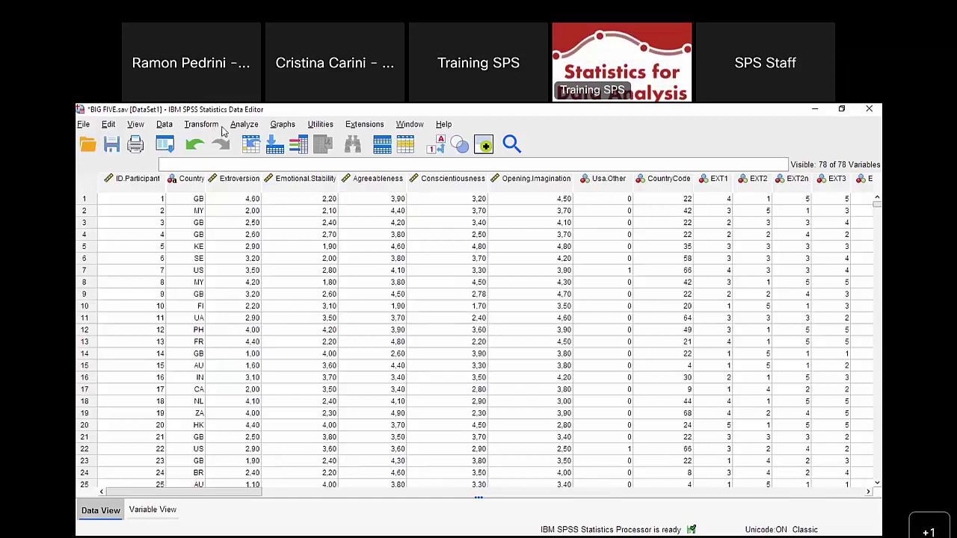
# Start an Automatic Recode and add the string variable Country as the variable to recode
pyautogui.click(245, 125)
pyautogui.click(198, 124)
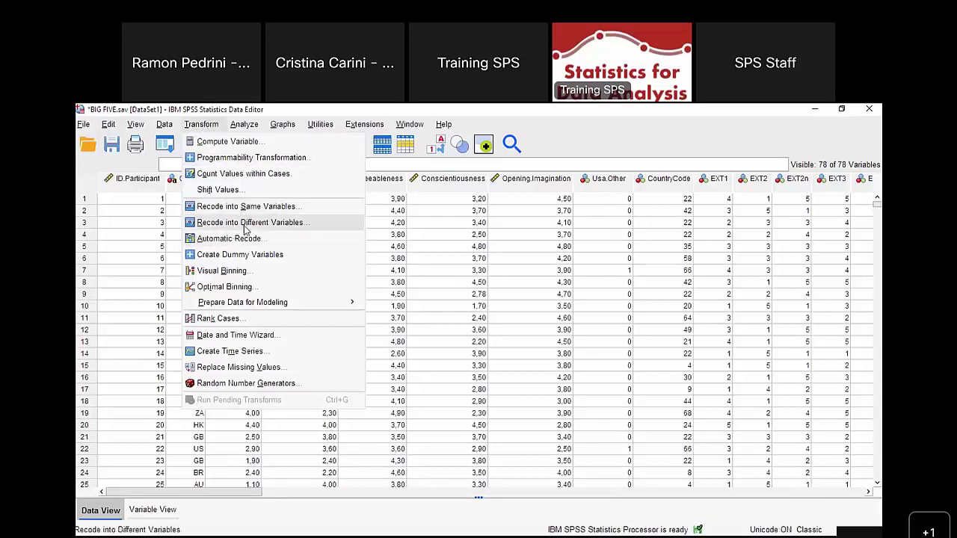
pyautogui.click(285, 244)
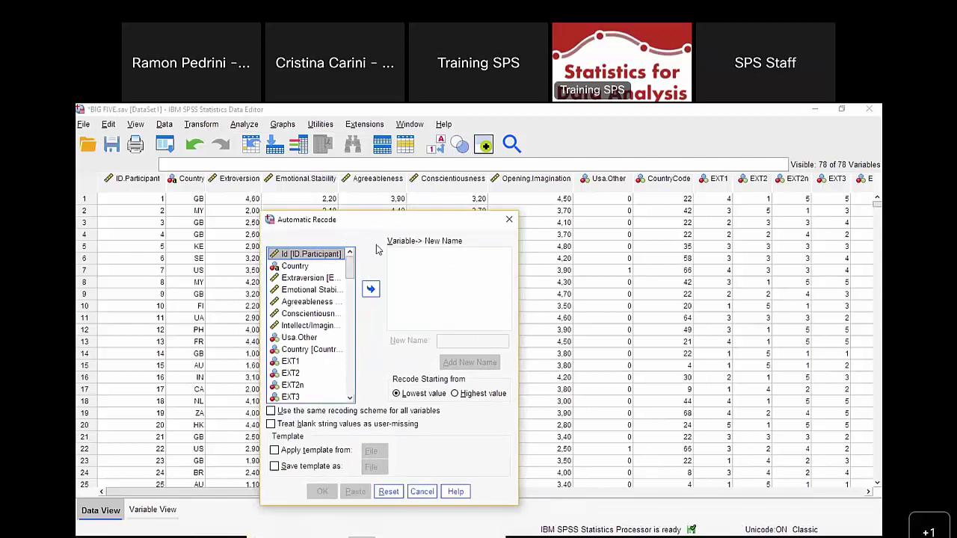
pyautogui.click(307, 267)
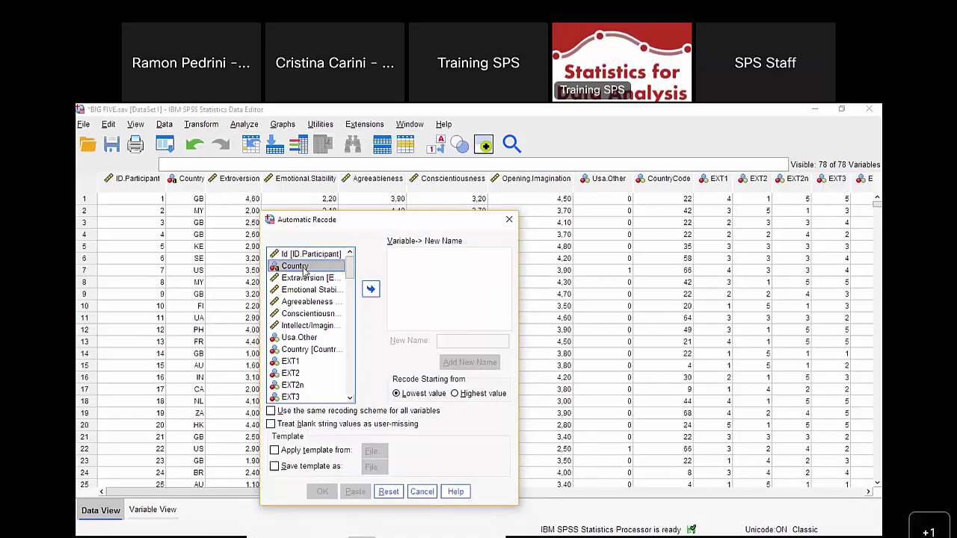
pyautogui.click(370, 290)
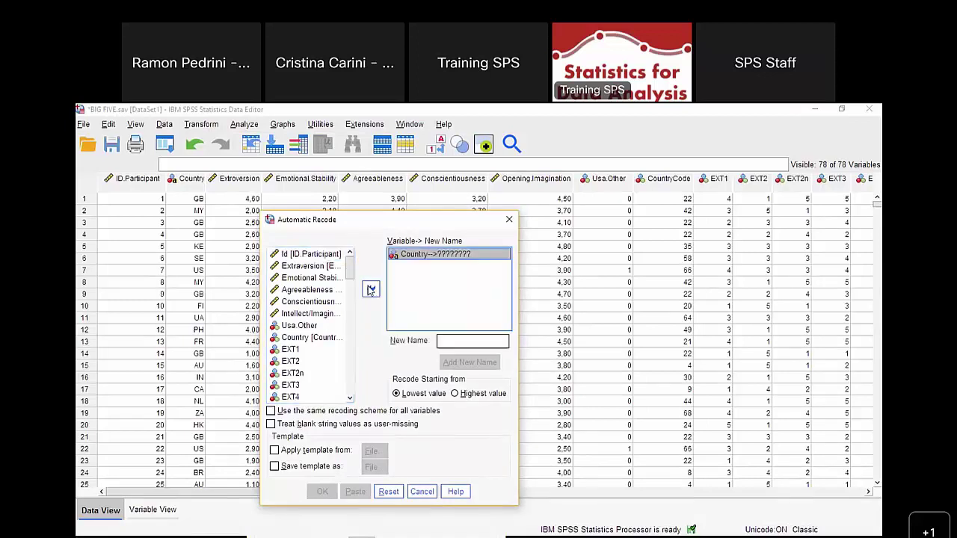
# Assign the new name CodeCountry to the recoded Country variable and run the recode from the lowest value
pyautogui.click(468, 340)
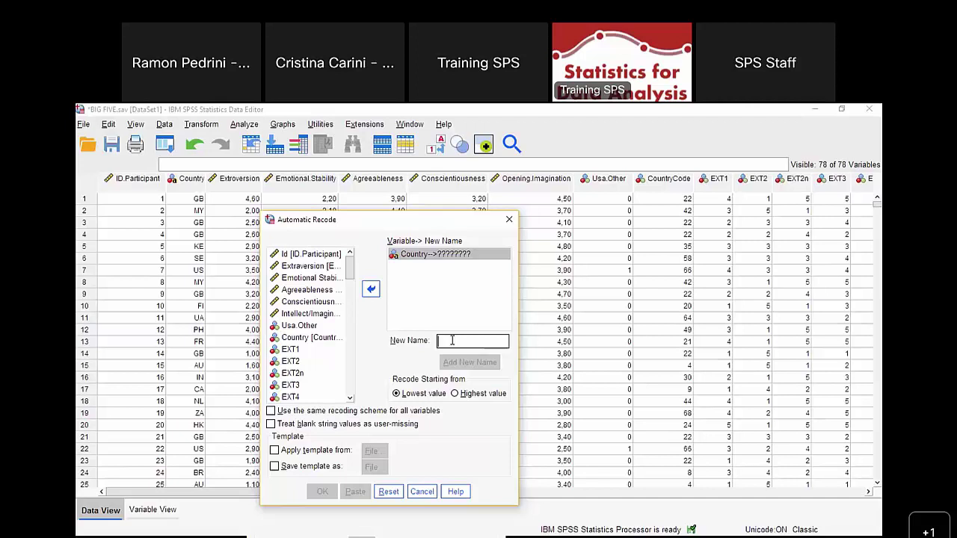
pyautogui.write('Code')
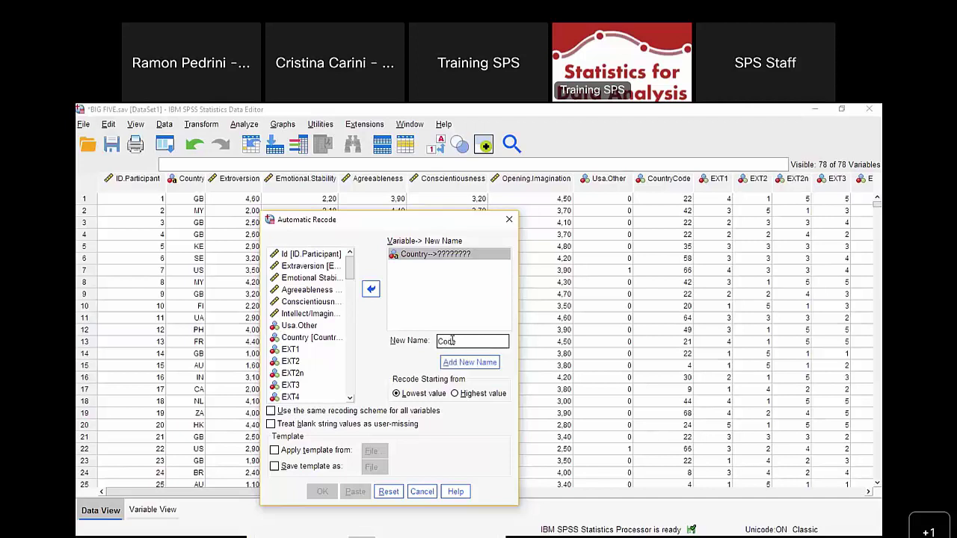
pyautogui.write('Country')
pyautogui.click(470, 362)
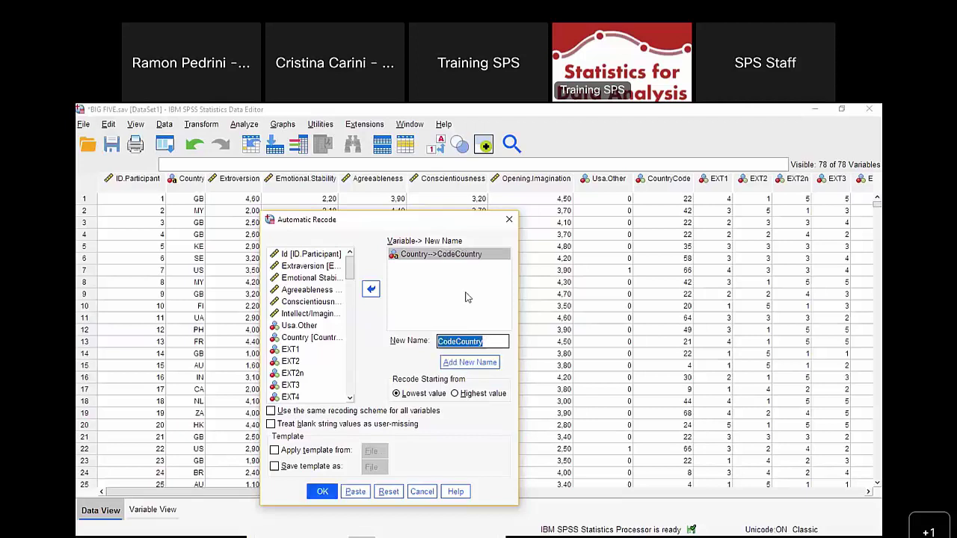
pyautogui.click(323, 495)
pyautogui.click(322, 492)
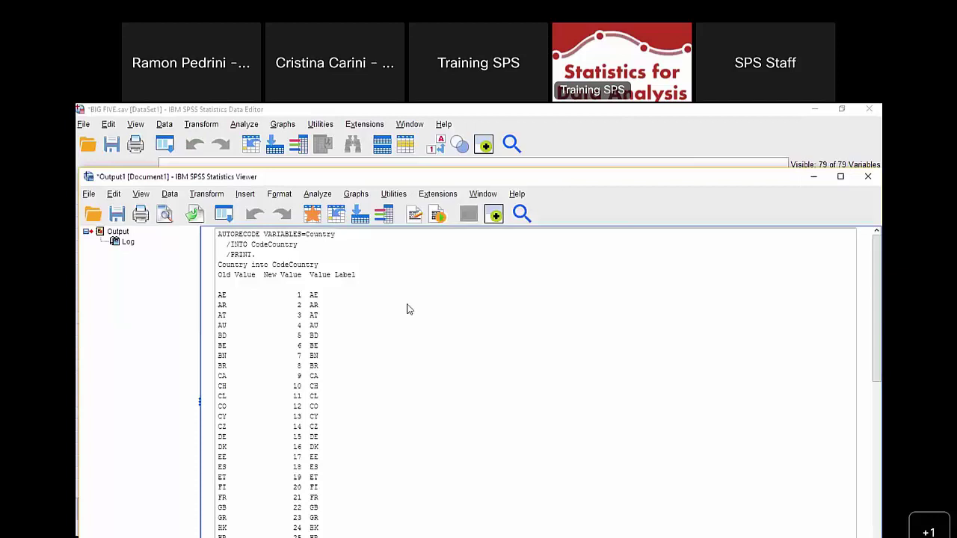
# Examine the output table of old country values and their new numeric codes, then minimize the output window
pyautogui.scroll(-2, 310, 298)
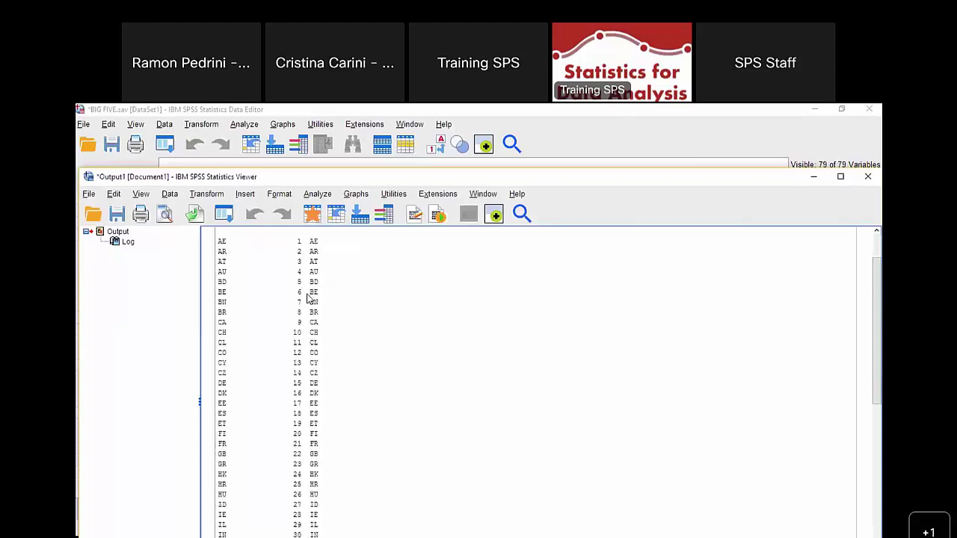
pyautogui.scroll(-10, 311, 297)
pyautogui.scroll(-3, 304, 338)
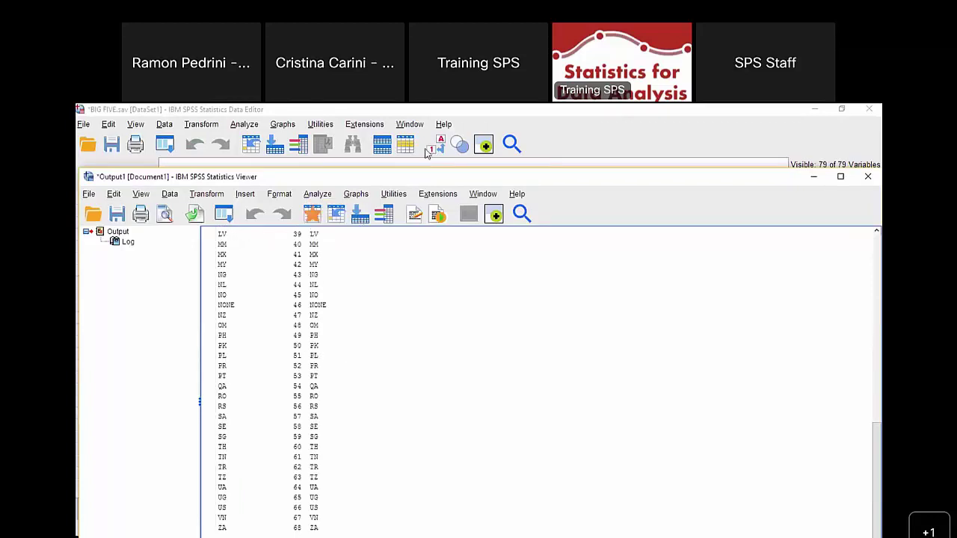
pyautogui.moveTo(426, 150); pyautogui.dragTo(425, 118)
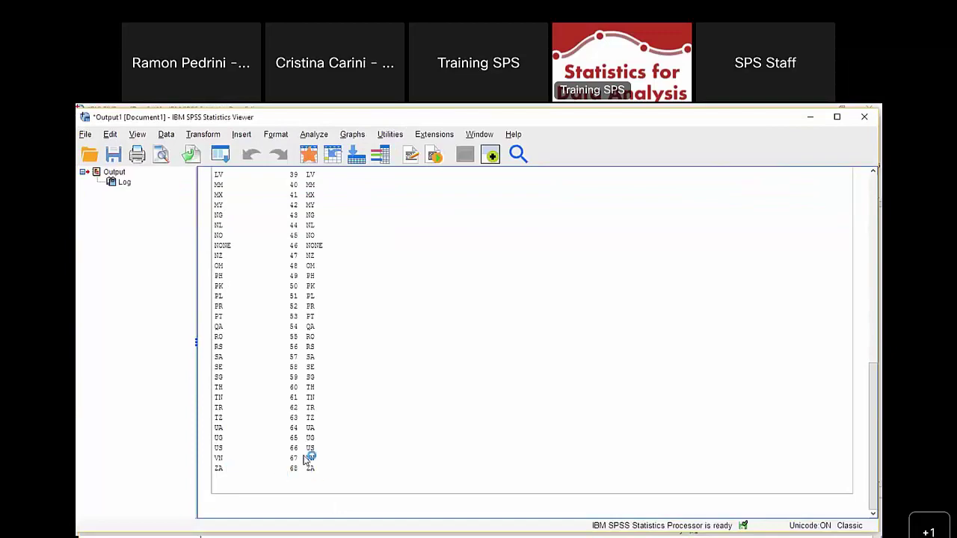
pyautogui.scroll(10, 310, 455)
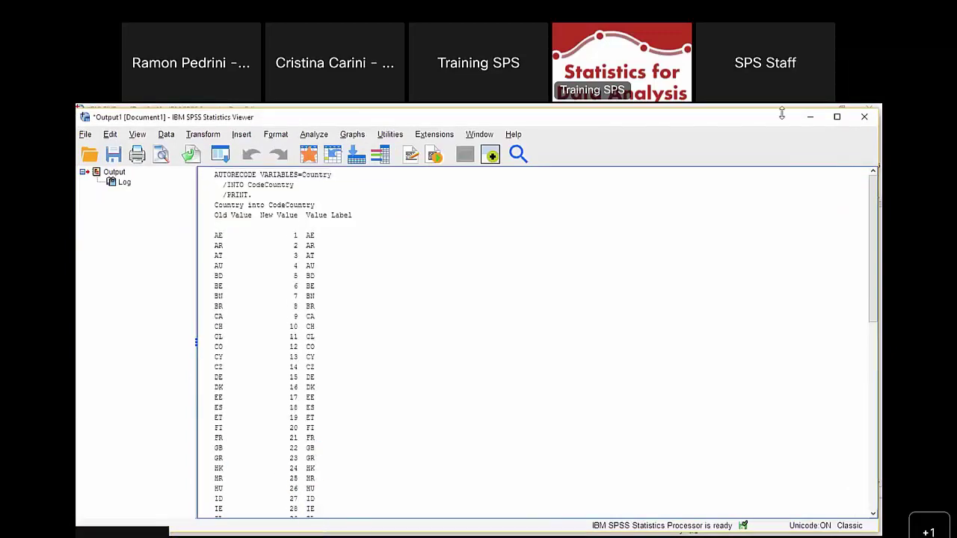
pyautogui.click(810, 117)
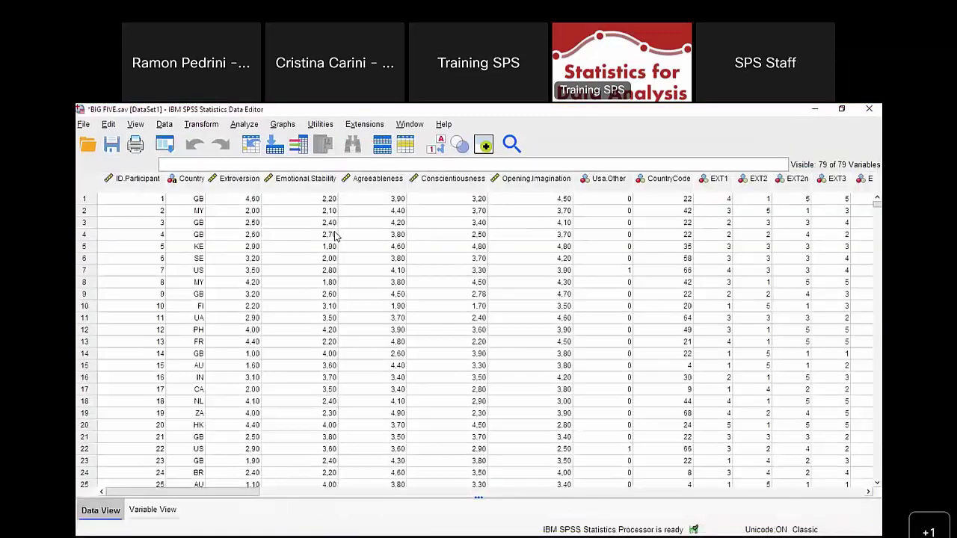
# Examine the variable list down to the newly recoded CodeCountry variable and back up to CountryCode, then return to the data values
pyautogui.click(167, 512)
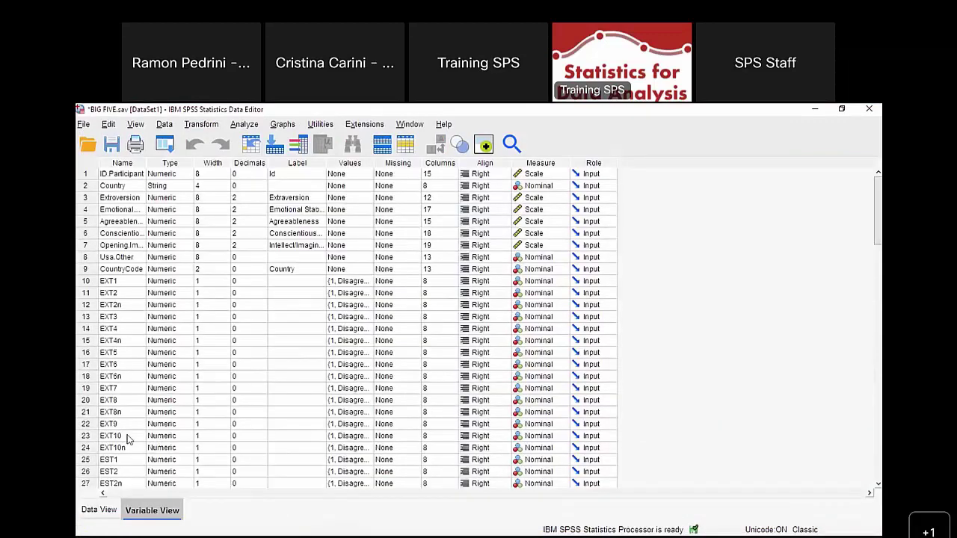
pyautogui.scroll(-3, 128, 440)
pyautogui.scroll(-17, 127, 440)
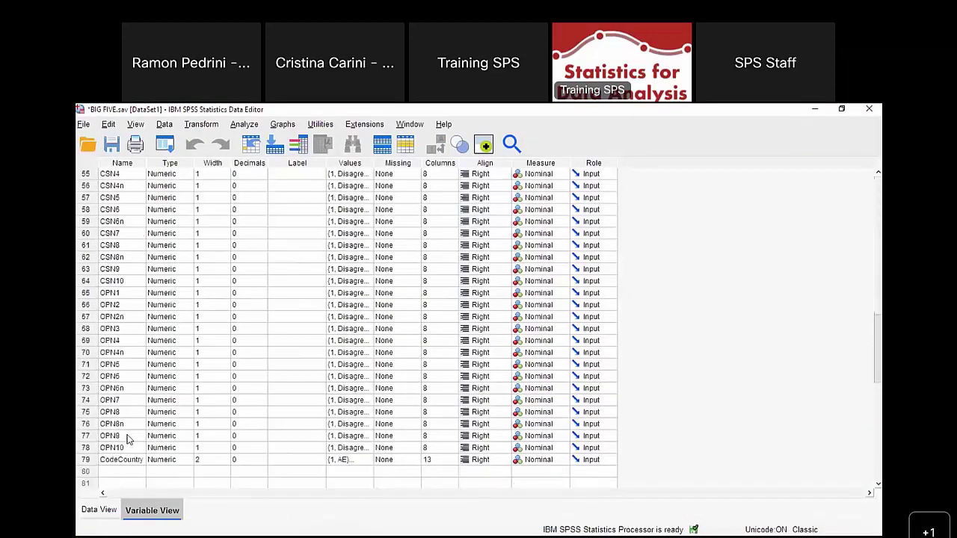
pyautogui.scroll(16, 130, 397)
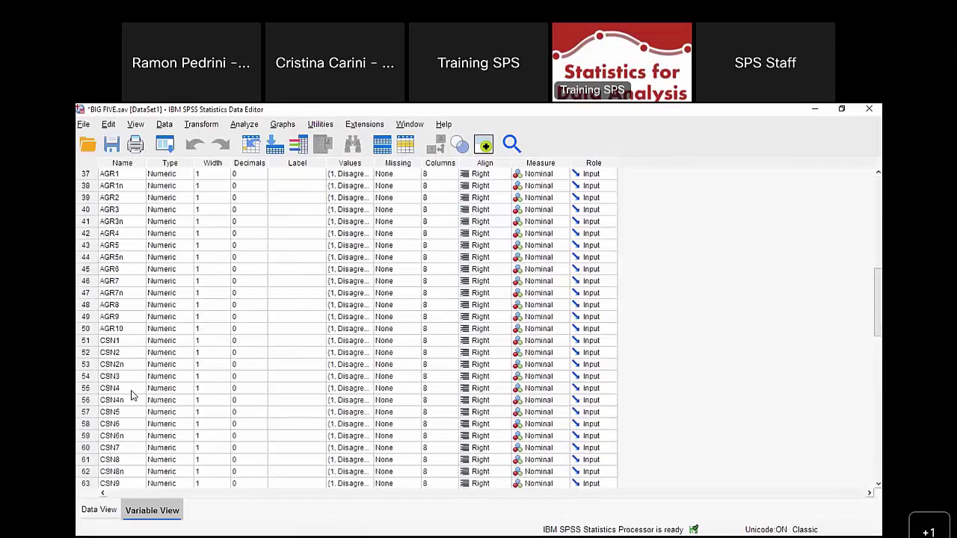
pyautogui.scroll(4, 131, 396)
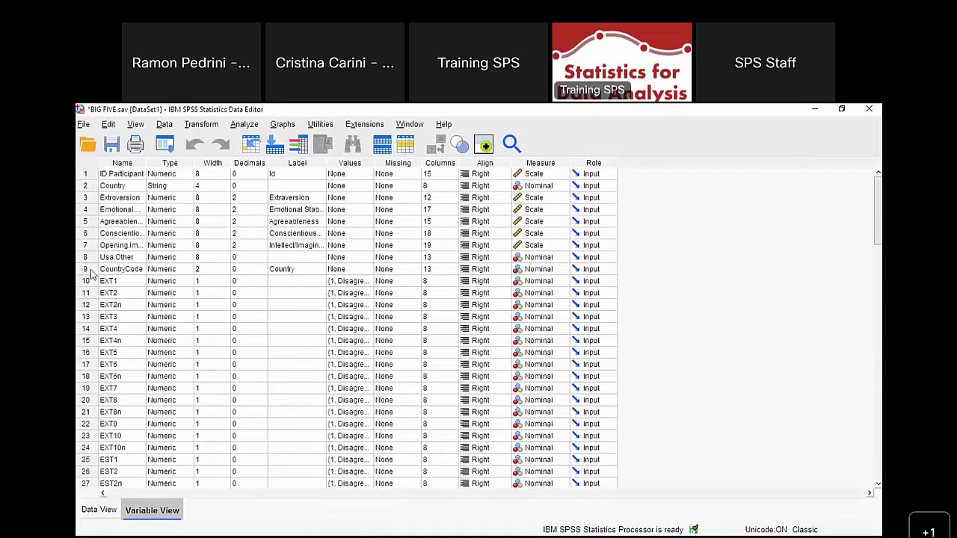
pyautogui.click(99, 509)
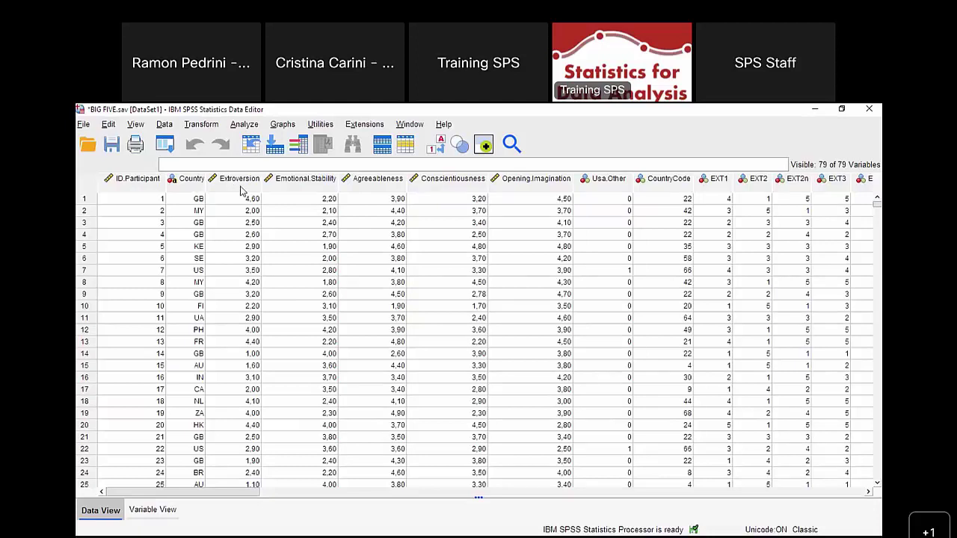
# Start a Recode into Different Variables
pyautogui.moveTo(242, 191)
pyautogui.click(202, 124)
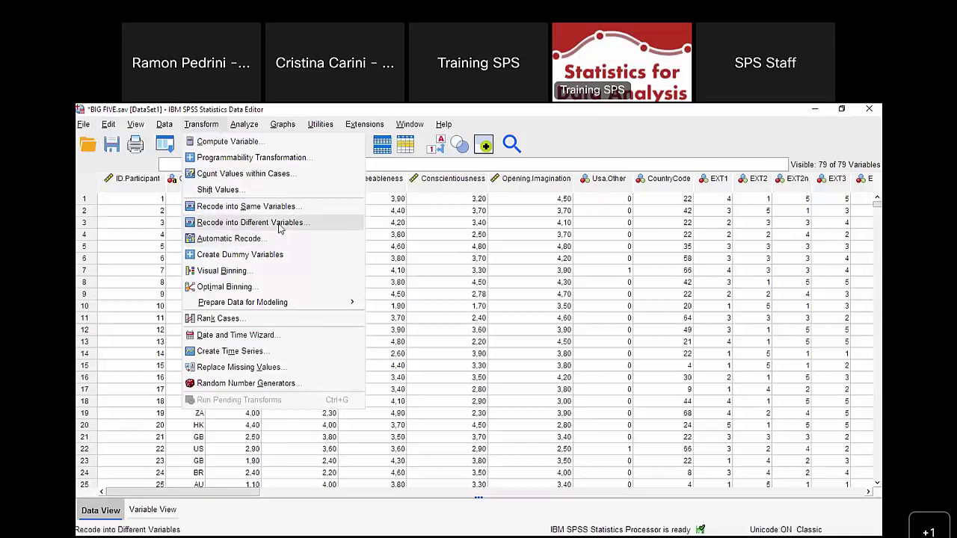
pyautogui.click(276, 228)
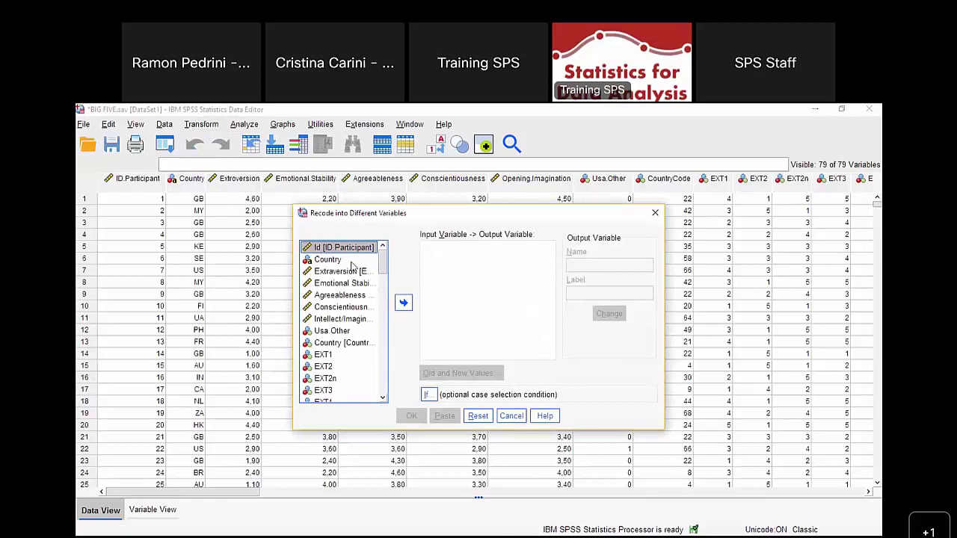
# Look through the source variables for the extroversion items with reversed versions: EXT2n, EXT4n, EXT6n, EXT8n and EXT10n
pyautogui.click(333, 368)
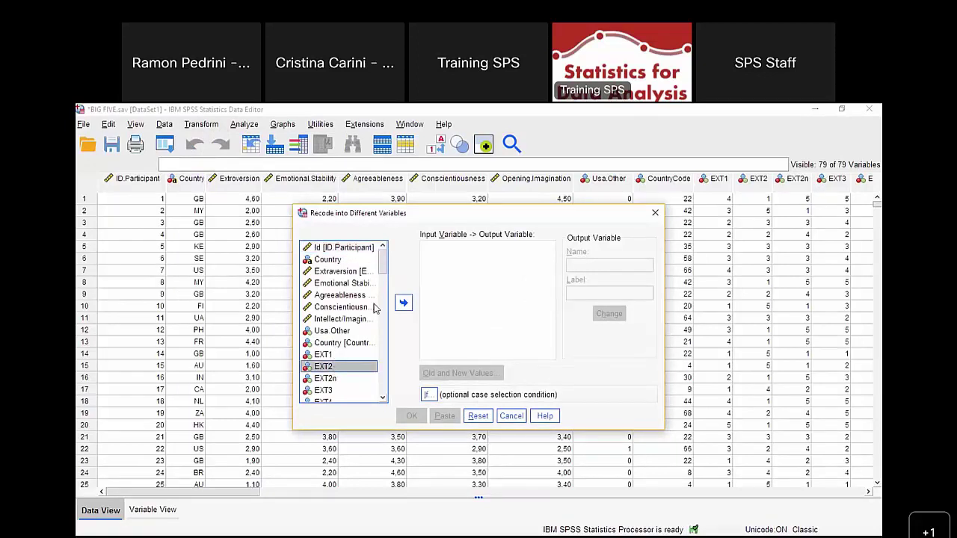
pyautogui.moveTo(385, 273); pyautogui.dragTo(384, 282)
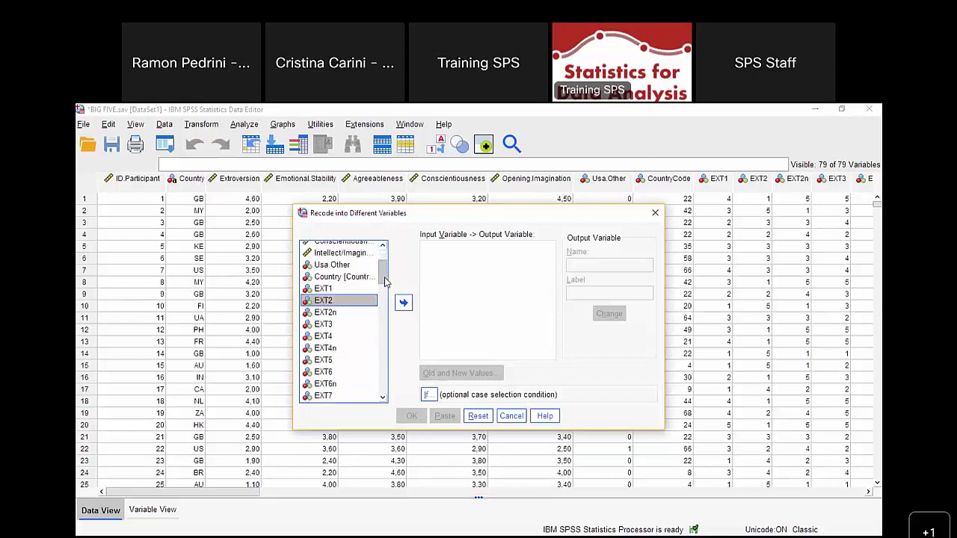
pyautogui.click(333, 313)
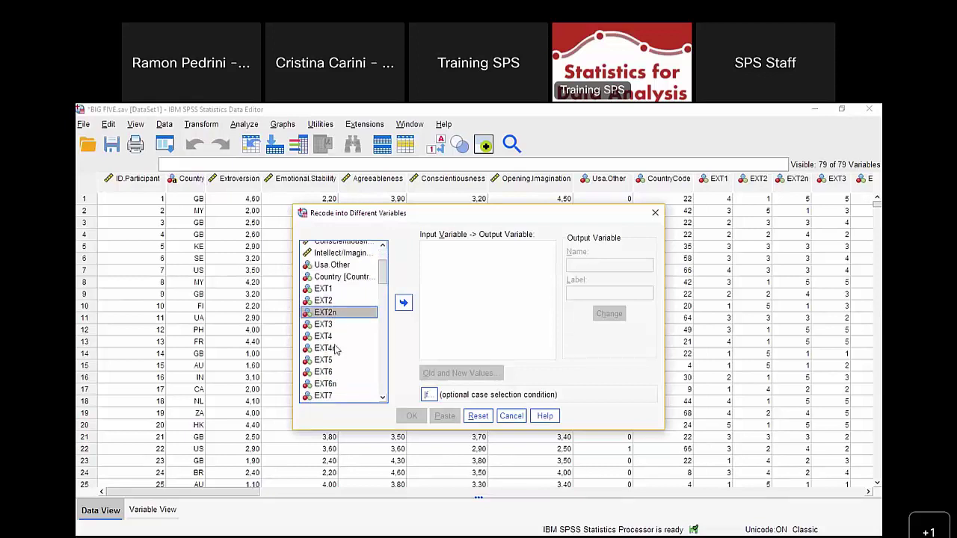
pyautogui.click(335, 348)
pyautogui.click(338, 384)
pyautogui.scroll(-2, 338, 384)
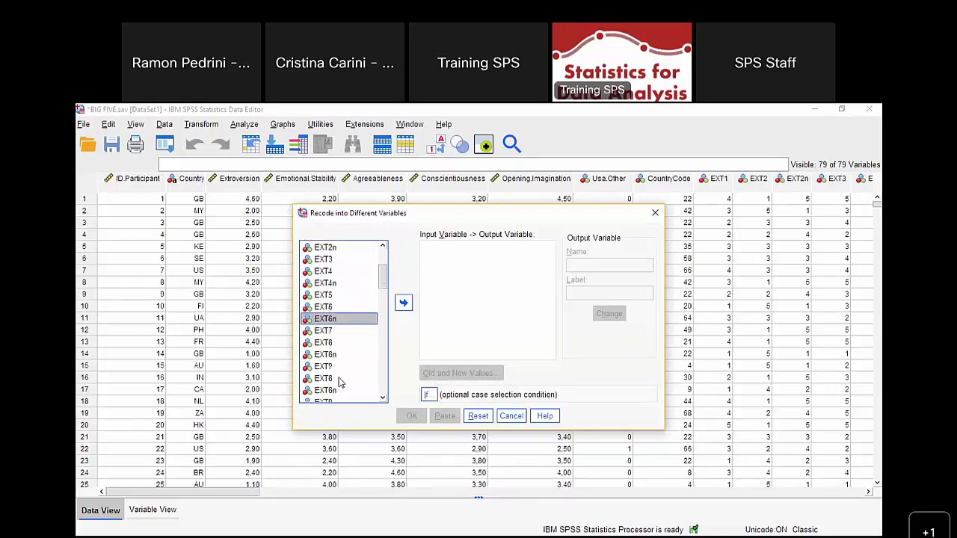
pyautogui.click(342, 356)
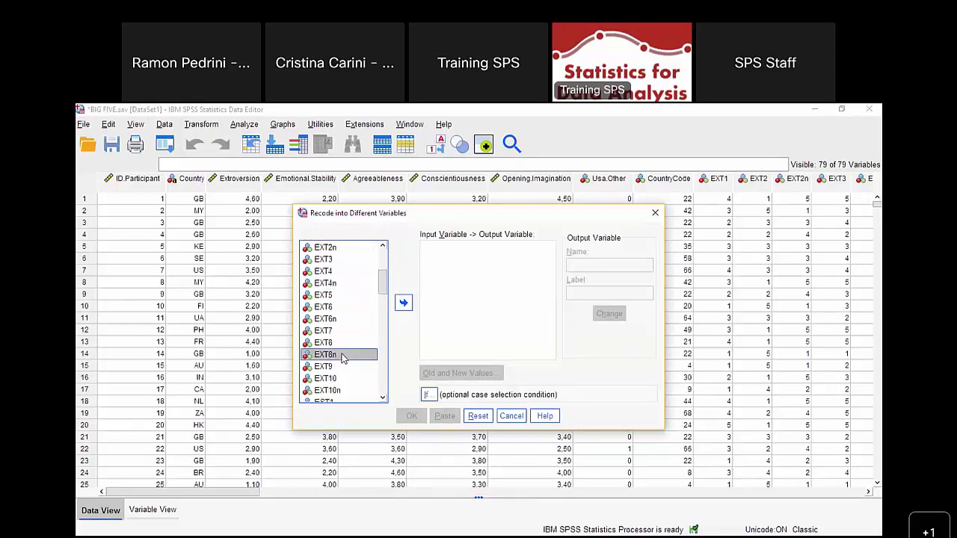
pyautogui.click(338, 390)
pyautogui.scroll(2, 340, 359)
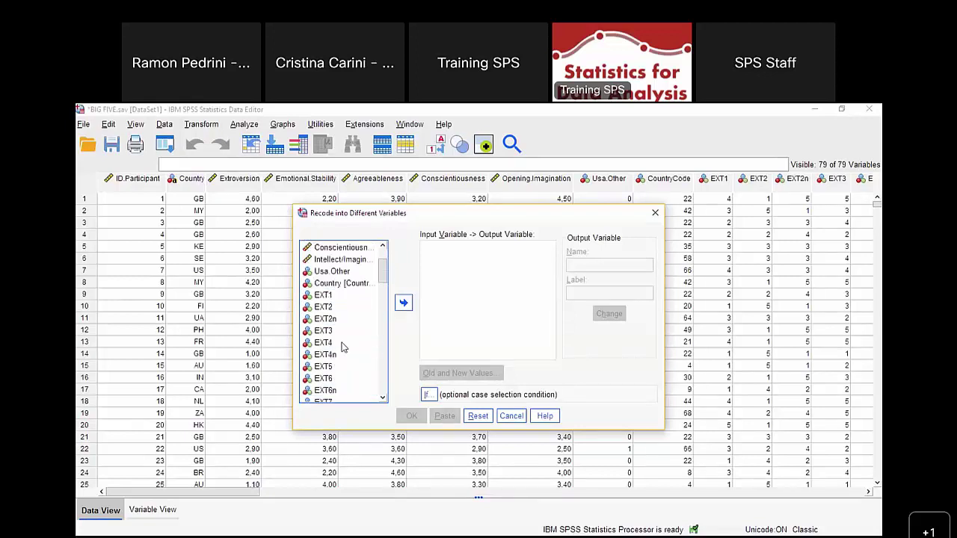
# Add EXT2 as the variable to recode and assign EXT2new as its output variable name
pyautogui.click(338, 309)
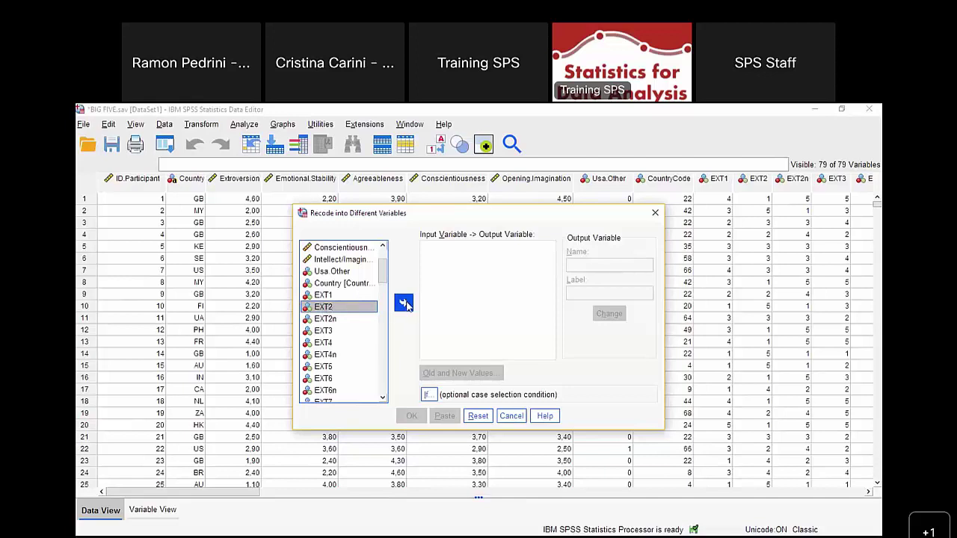
pyautogui.click(404, 303)
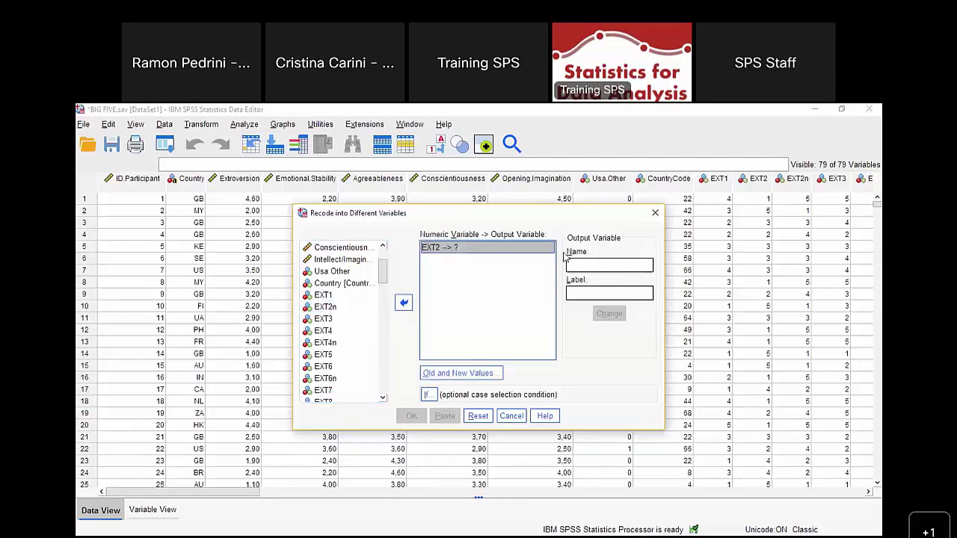
pyautogui.click(614, 263)
pyautogui.write('E')
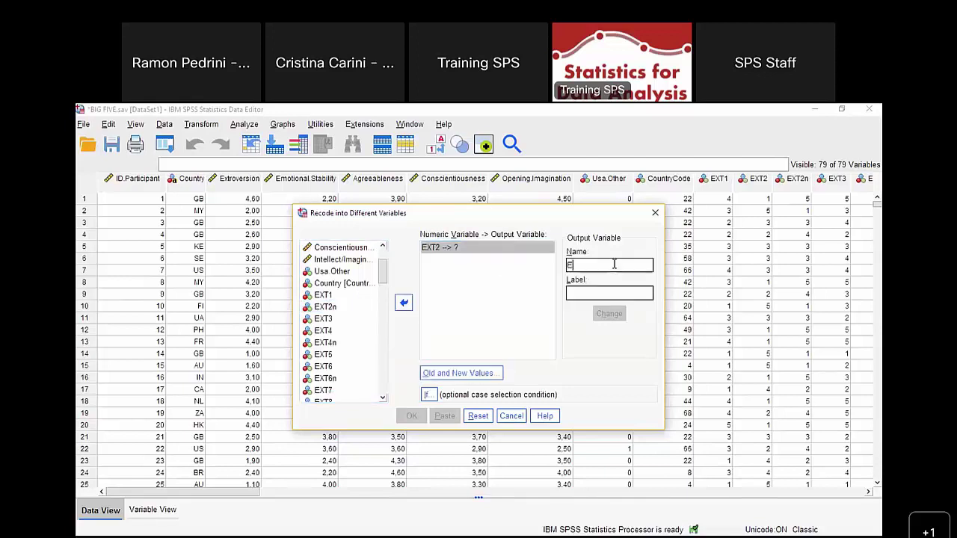
pyautogui.write('XTnew')
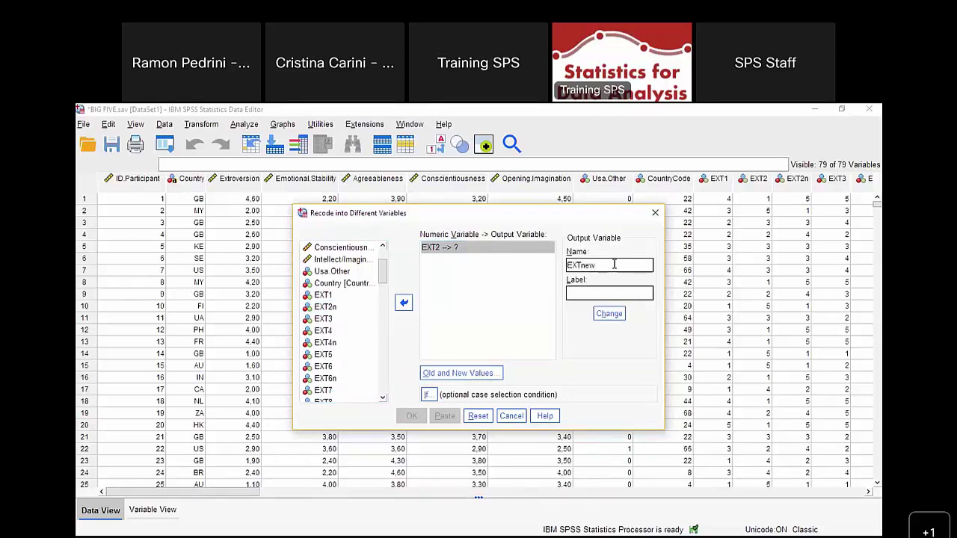
pyautogui.click(583, 263)
pyautogui.write('2')
pyautogui.click(609, 313)
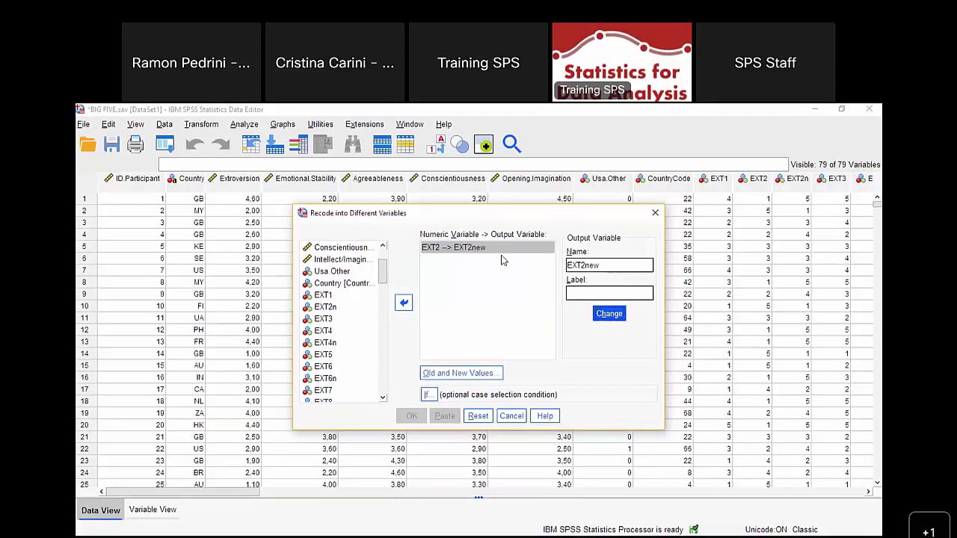
# Open the old and new values definition for EXT2 and add the rule recoding 1 to 5
pyautogui.click(485, 378)
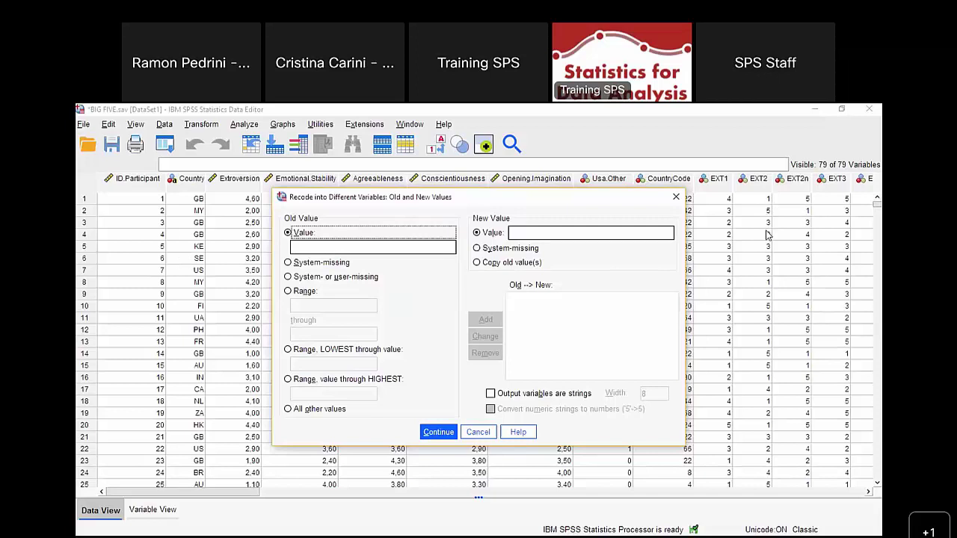
pyautogui.click(357, 247)
pyautogui.write('1')
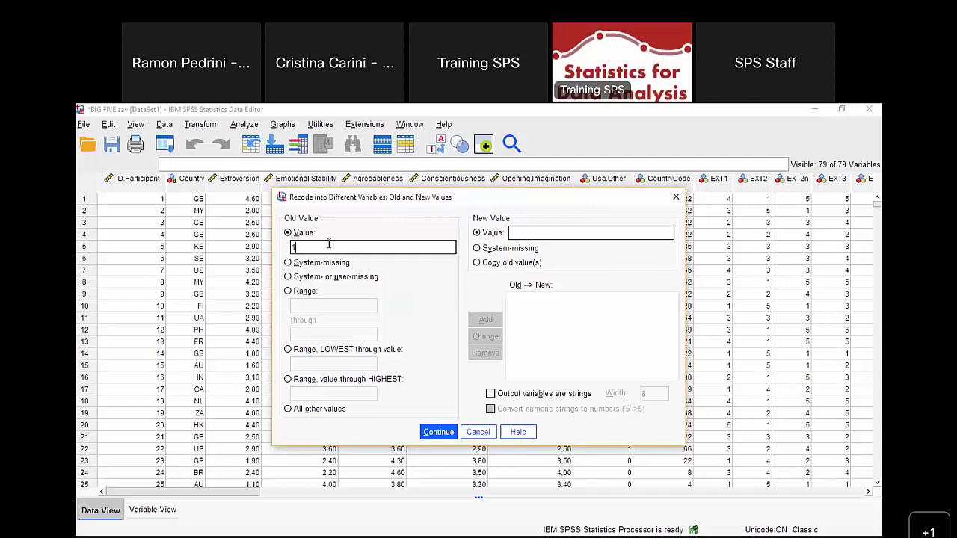
pyautogui.click(553, 235)
pyautogui.write('4')
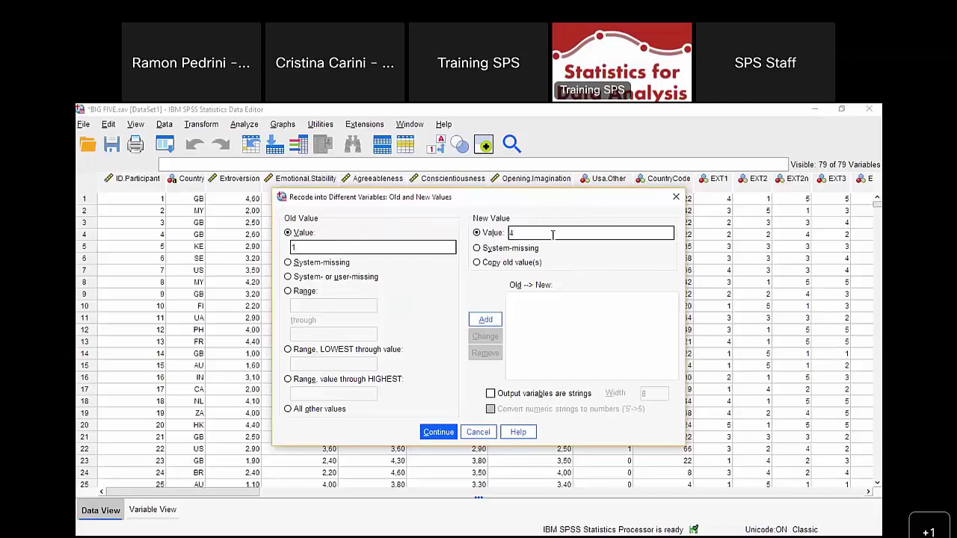
pyautogui.press('BackSpace')
pyautogui.write('5')
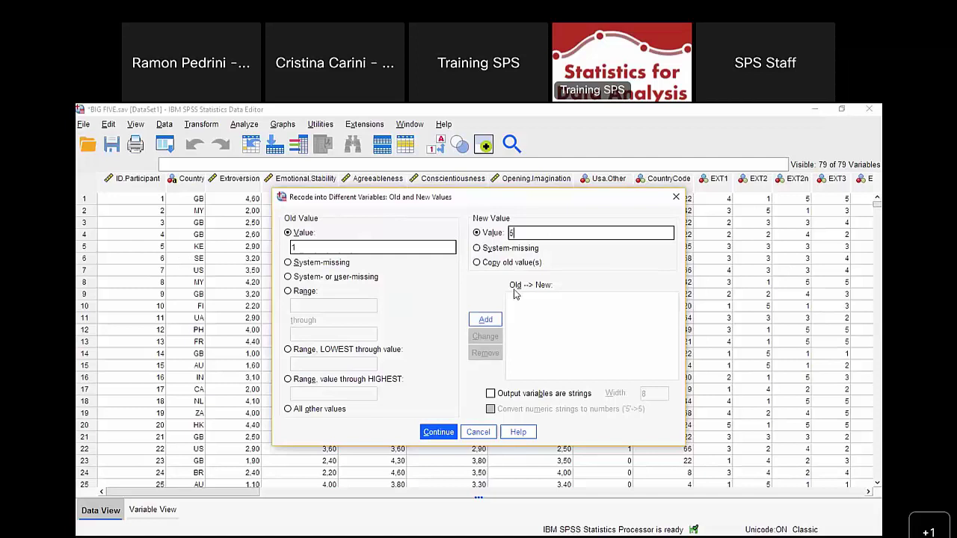
pyautogui.click(486, 321)
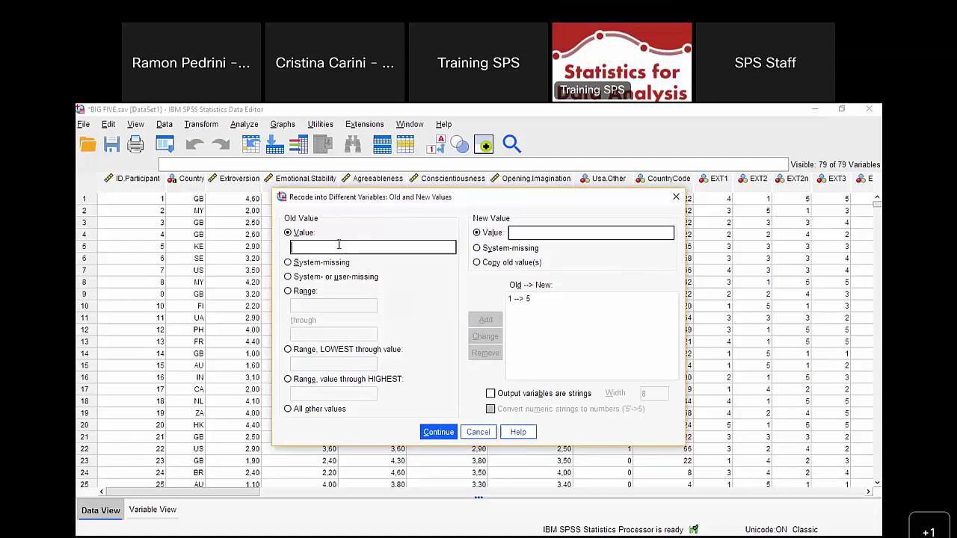
# Add the recoding rules that turn old value 2 into 4 and keep old value 3 as 3
pyautogui.write('2')
pyautogui.click(551, 235)
pyautogui.write('4')
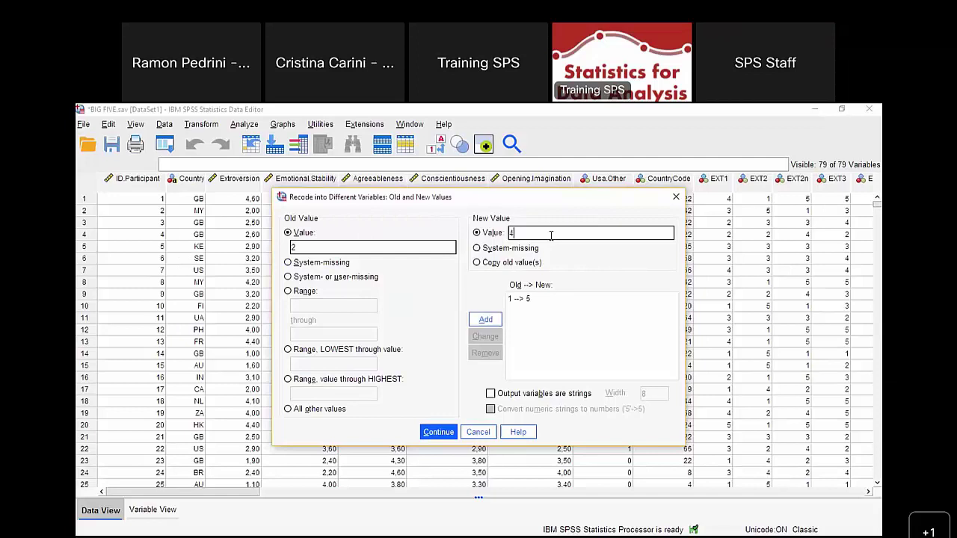
pyautogui.click(486, 320)
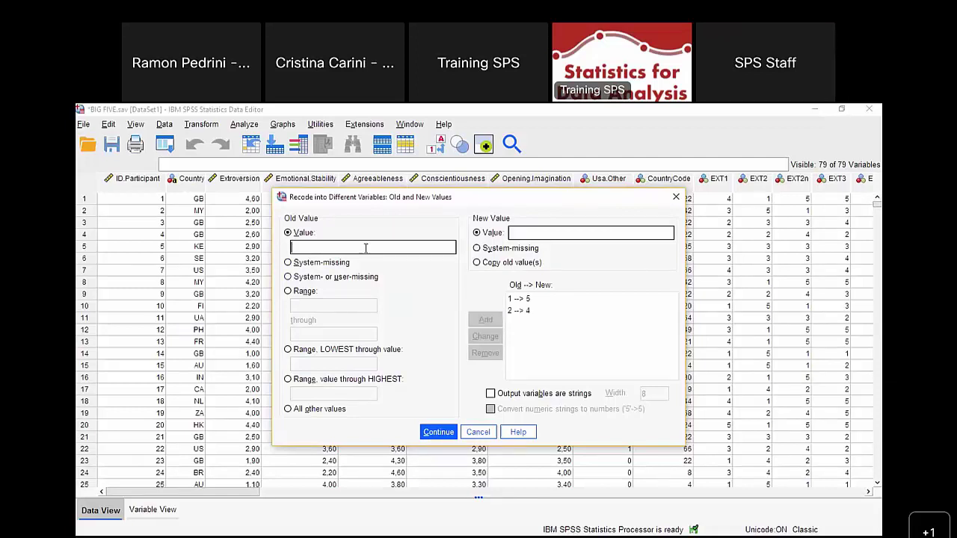
pyautogui.click(364, 248)
pyautogui.write('3')
pyautogui.click(540, 233)
pyautogui.write('3')
pyautogui.click(487, 322)
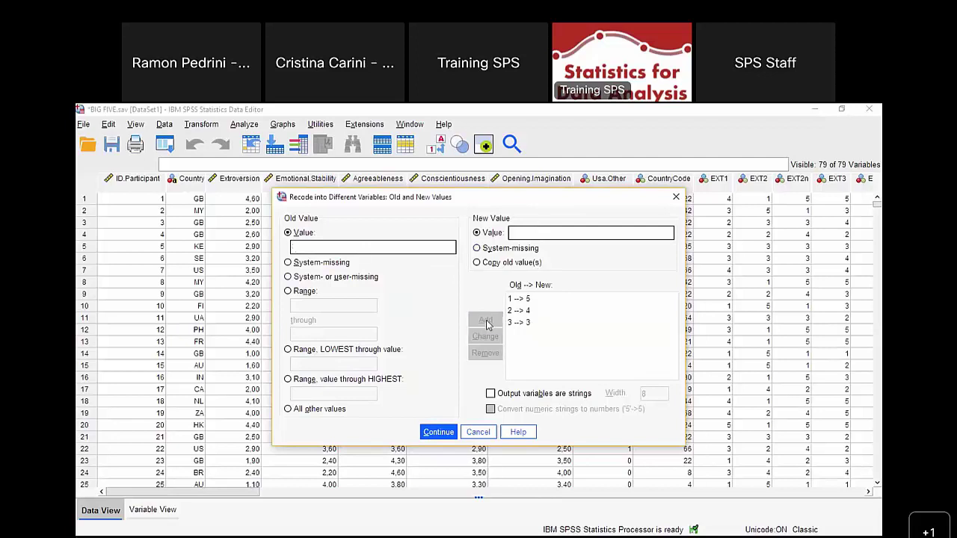
# Add the recoding rules that turn old value 4 into 2 and old value 5 into 1
pyautogui.click(351, 245)
pyautogui.write('4')
pyautogui.click(567, 234)
pyautogui.write('2')
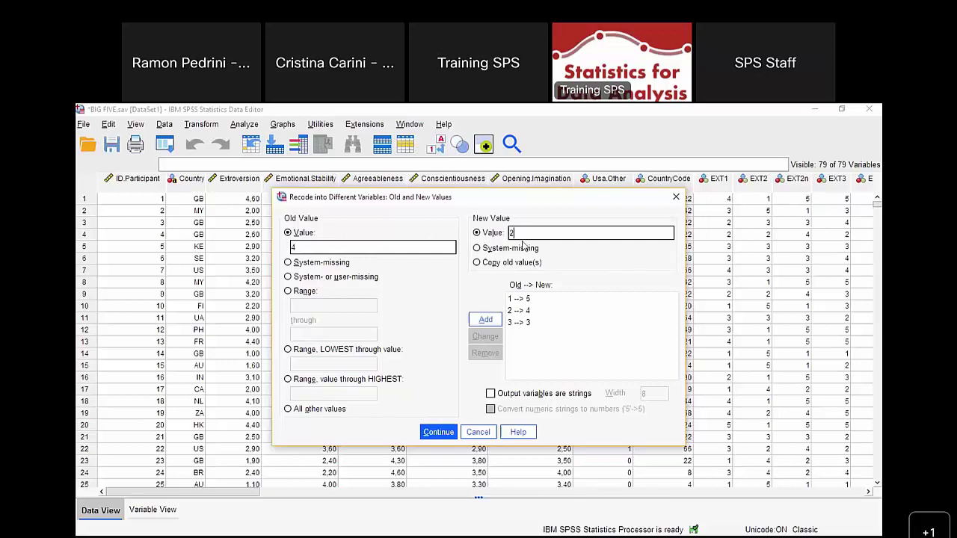
pyautogui.click(486, 320)
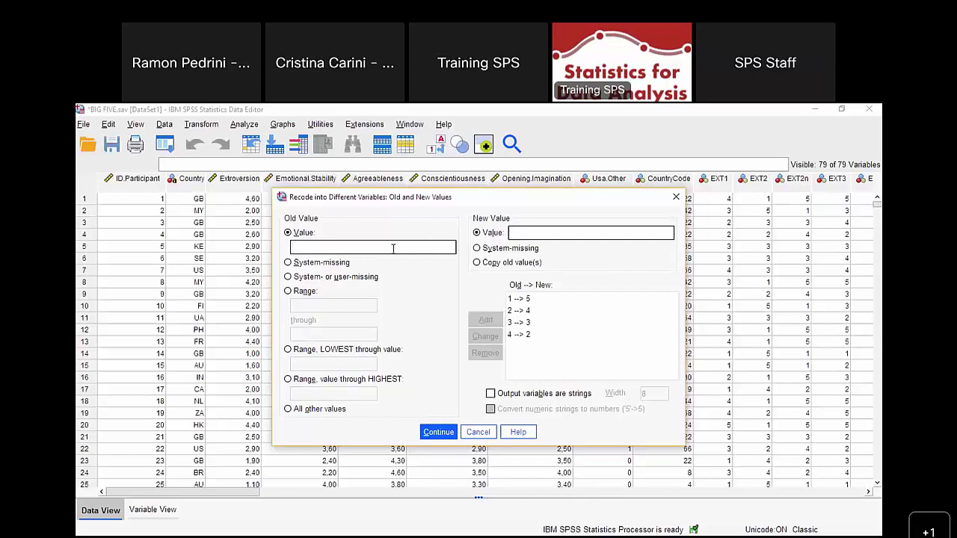
pyautogui.write('5')
pyautogui.click(555, 231)
pyautogui.write('1')
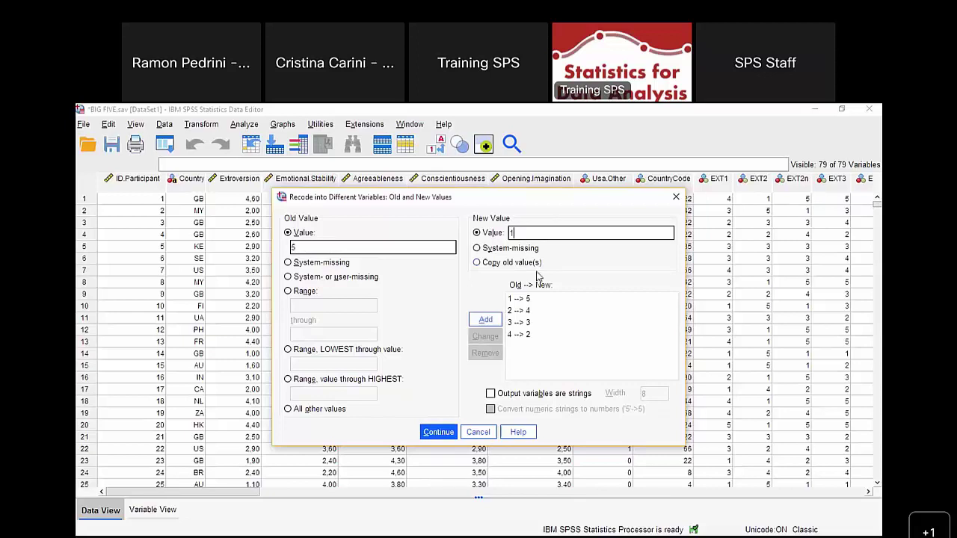
pyautogui.click(487, 320)
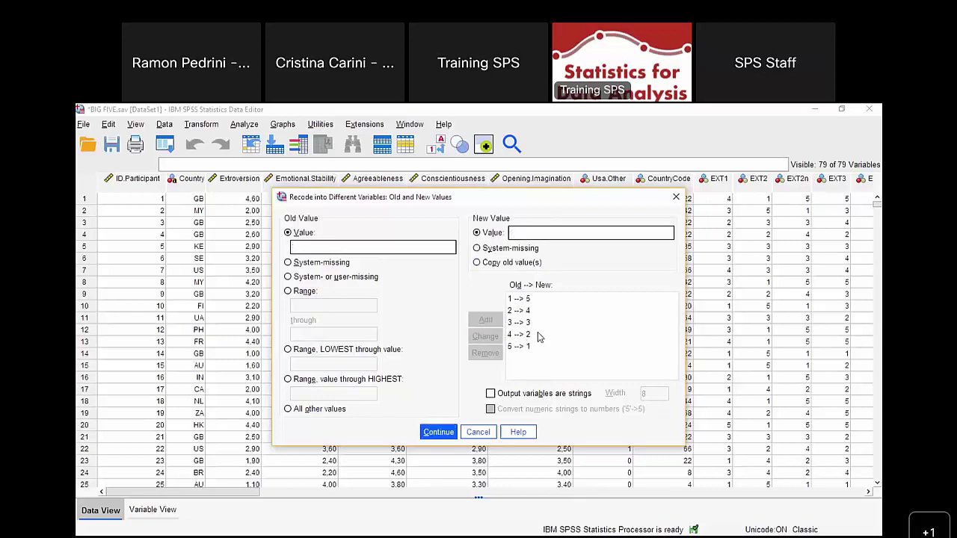
# Accept the value rules and run the recode of EXT2 into EXT2new, then minimize the output window
pyautogui.click(443, 433)
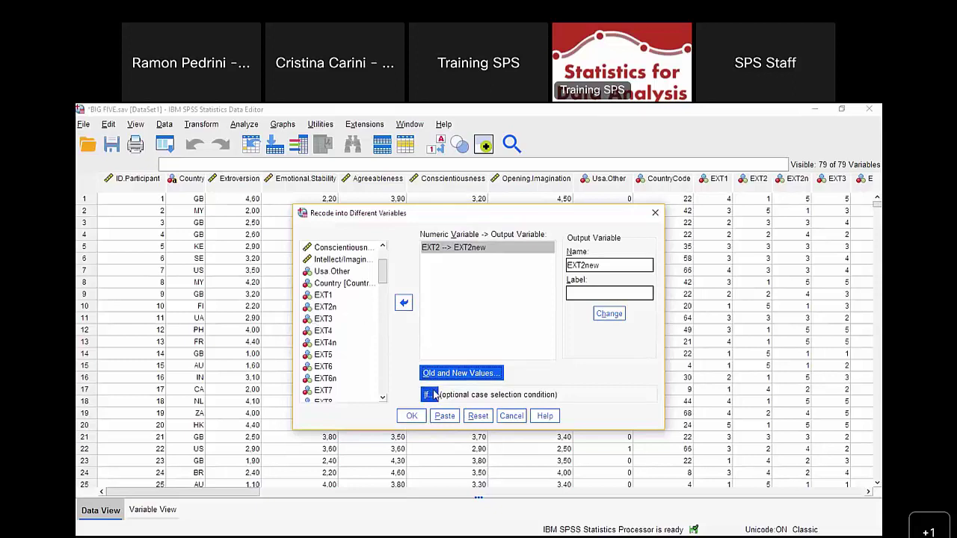
pyautogui.click(415, 417)
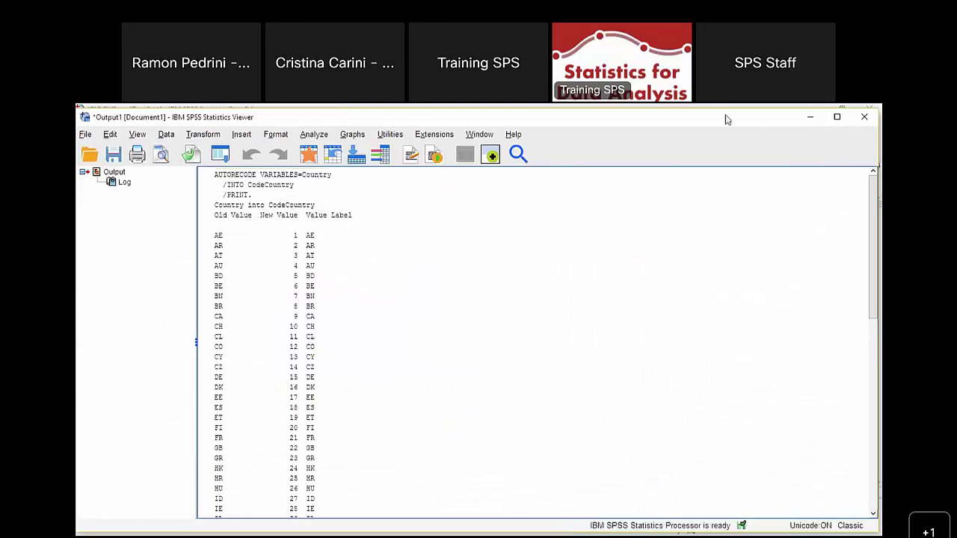
pyautogui.click(811, 118)
# Move the new variable EXT2new from the end of the variable list to directly below EXT2
pyautogui.click(156, 511)
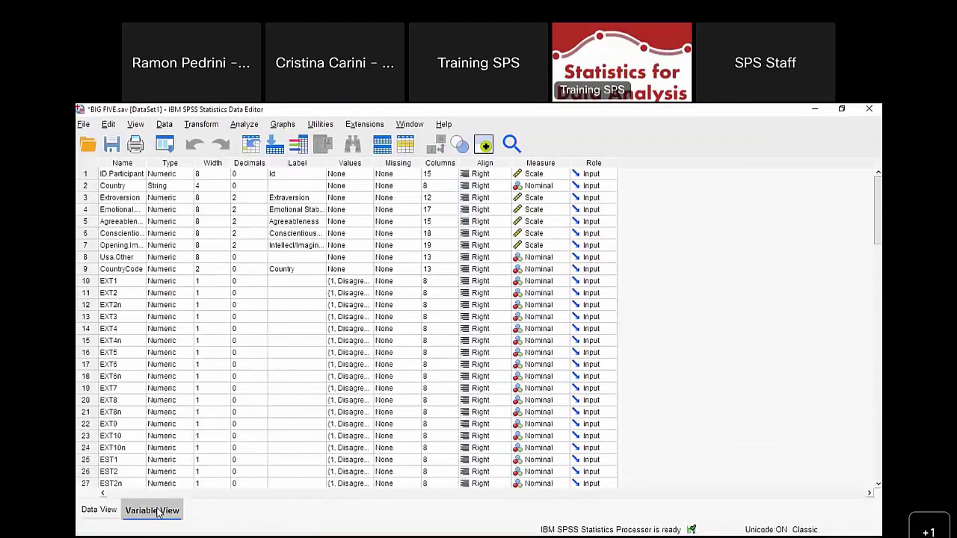
pyautogui.scroll(-13, 161, 422)
pyautogui.scroll(-8, 161, 423)
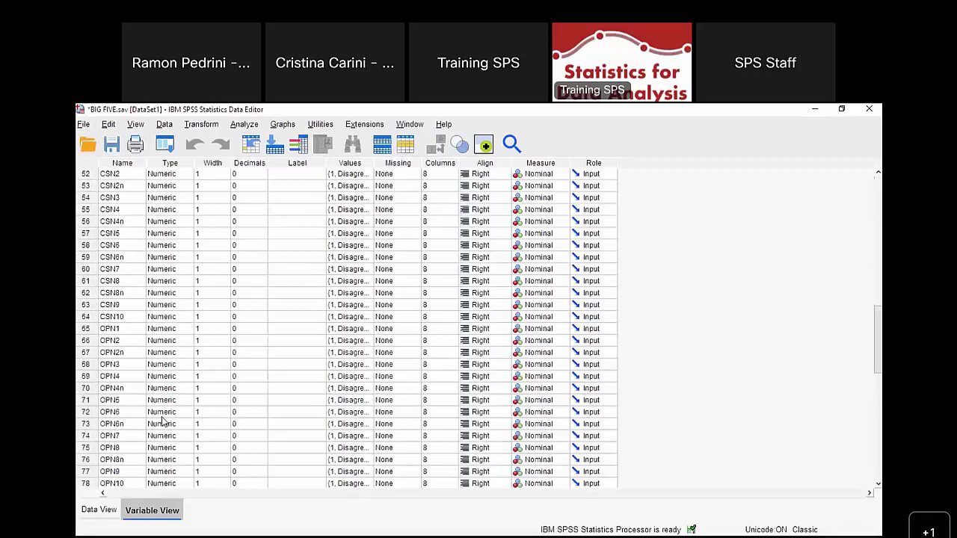
pyautogui.moveTo(87, 370); pyautogui.dragTo(91, 210)
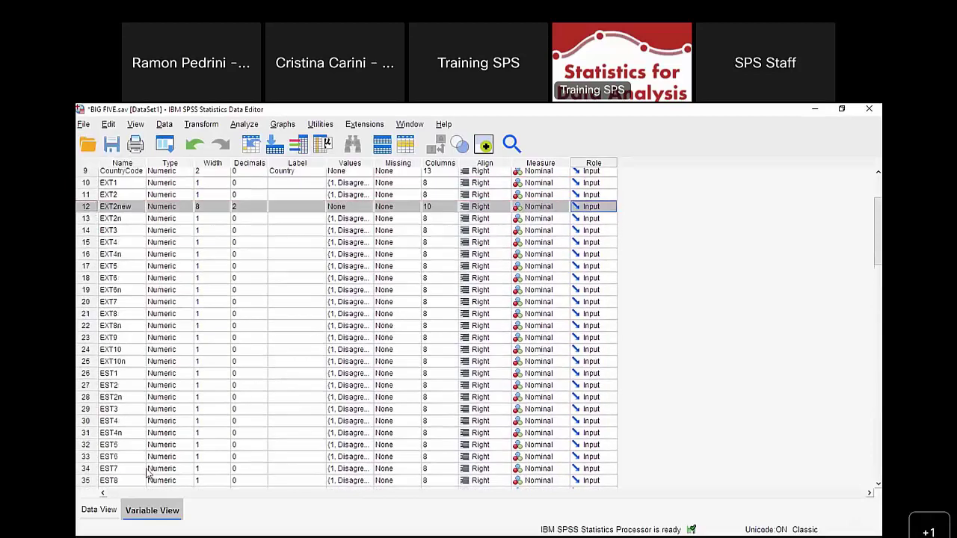
# Set the number of decimals of the variable EXT2new to 0
pyautogui.click(99, 510)
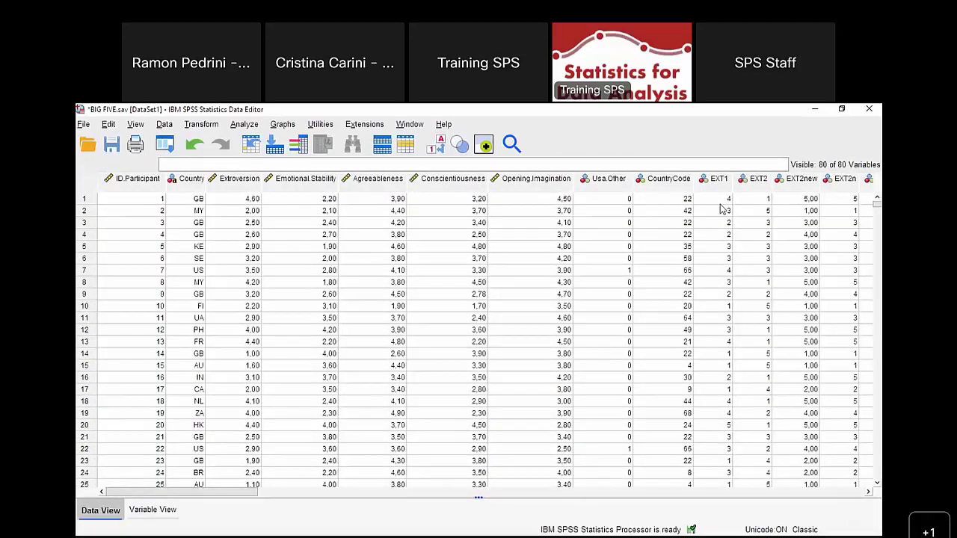
pyautogui.moveTo(226, 494); pyautogui.dragTo(249, 498)
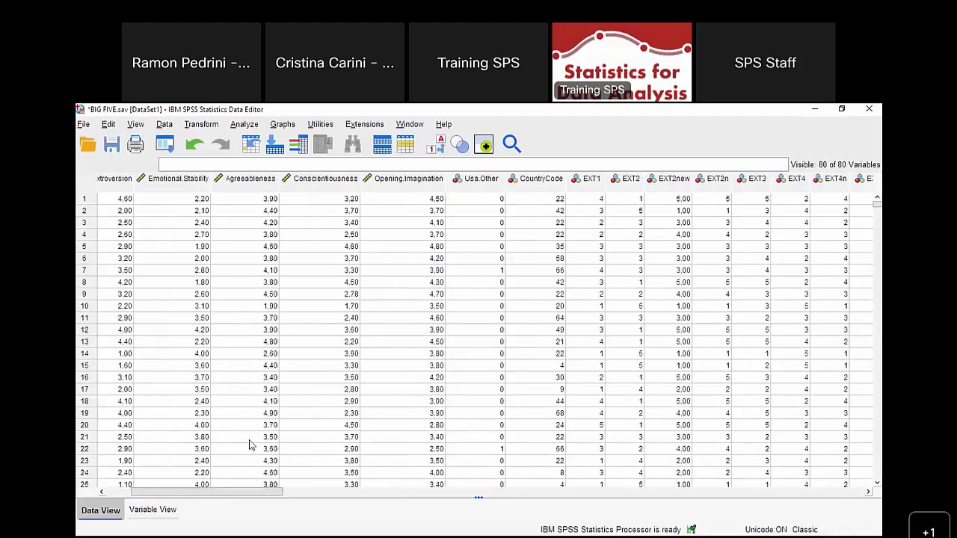
pyautogui.click(161, 511)
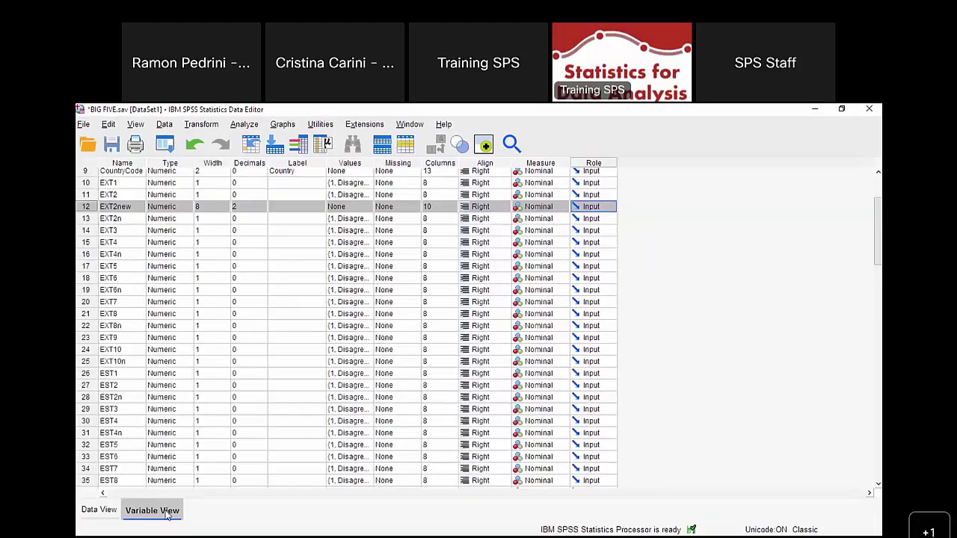
pyautogui.click(264, 209)
pyautogui.click(263, 210)
pyautogui.click(263, 209)
# Compare the EXT2 and EXT2new values of cases 1 and 3 in the data grid to check the reverse scoring
pyautogui.click(100, 510)
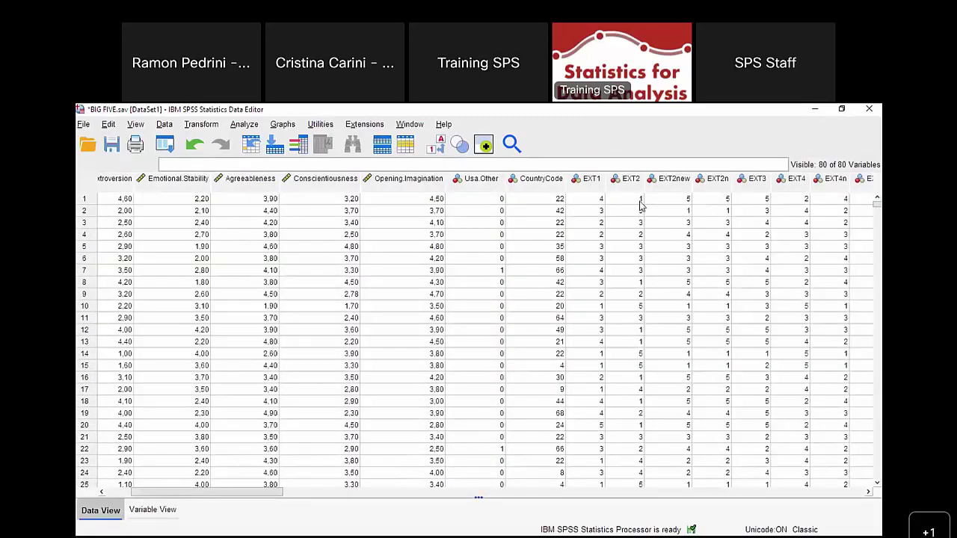
pyautogui.click(638, 201)
pyautogui.click(675, 200)
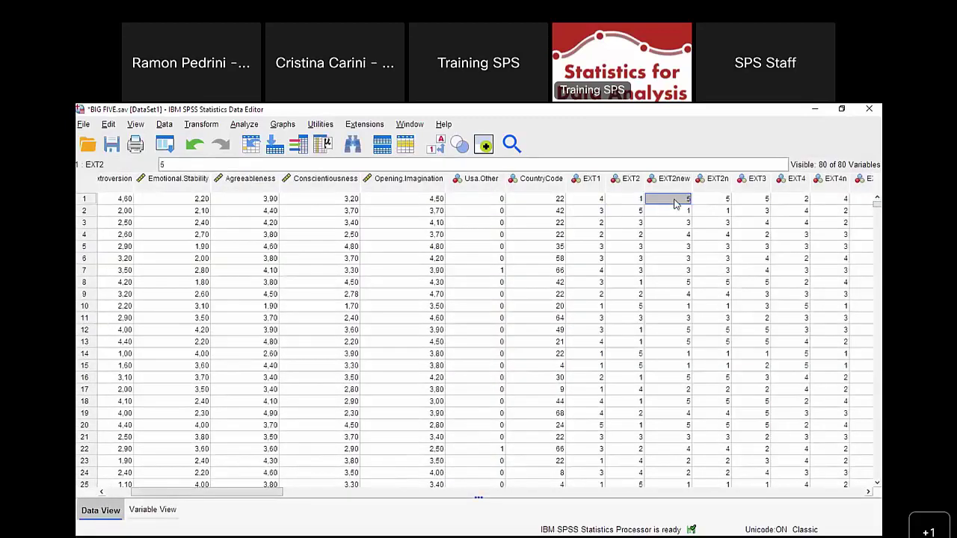
pyautogui.click(623, 223)
pyautogui.click(677, 223)
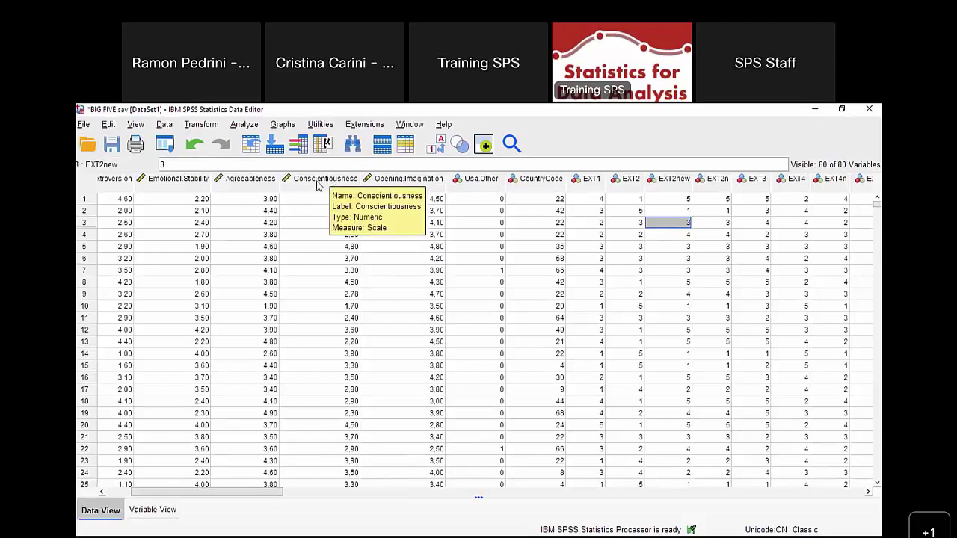
# Start a Compute Variable transformation with Extroversion2 as the target variable
pyautogui.moveTo(251, 497); pyautogui.dragTo(240, 496)
pyautogui.moveTo(171, 494); pyautogui.dragTo(158, 497)
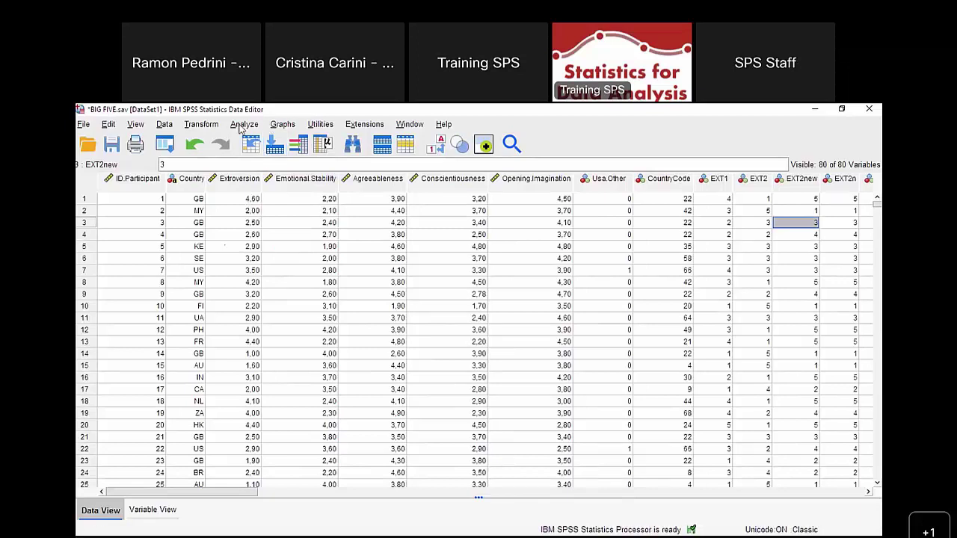
pyautogui.click(217, 126)
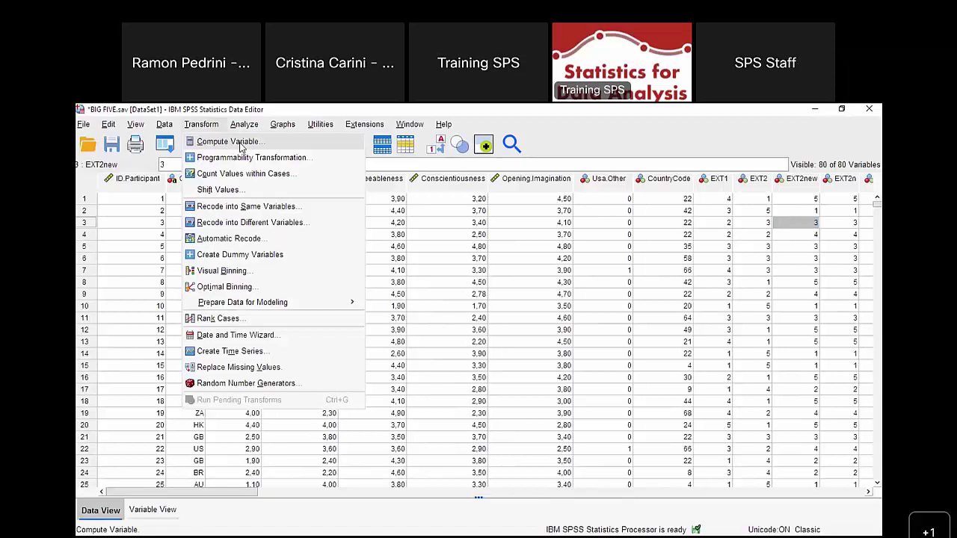
pyautogui.click(241, 144)
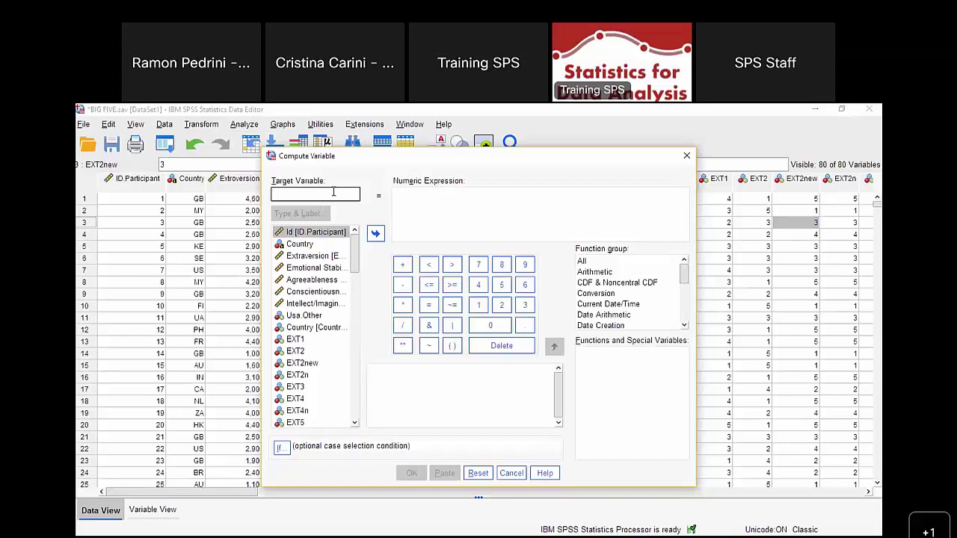
pyautogui.write('Ext')
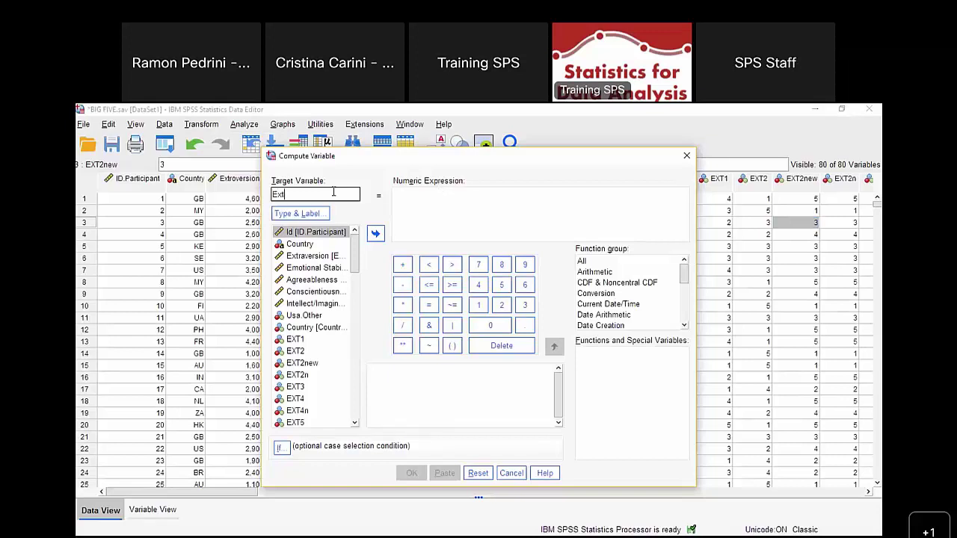
pyautogui.write('roversion2')
pyautogui.click(432, 214)
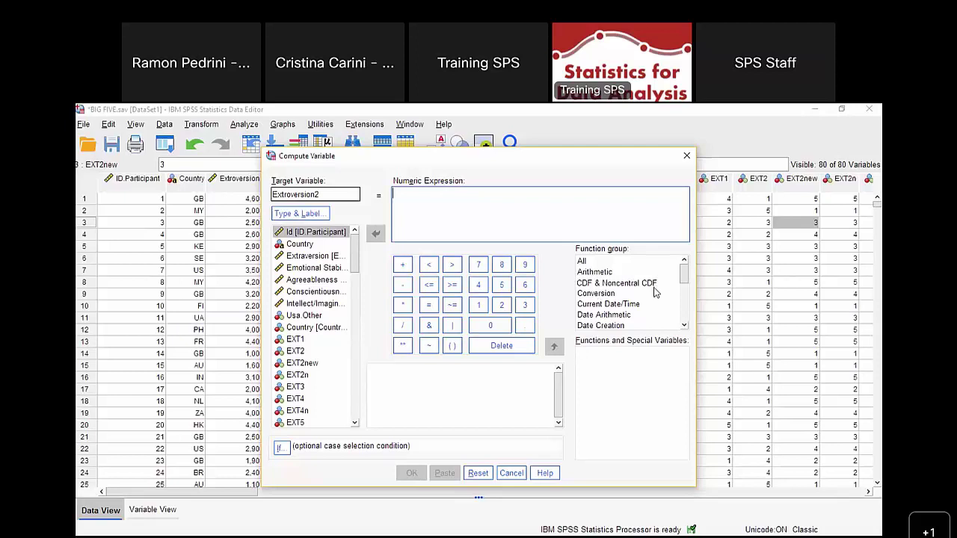
# Insert the Mean function from the Statistical function group into the numeric expression and check its description
pyautogui.scroll(-2, 654, 291)
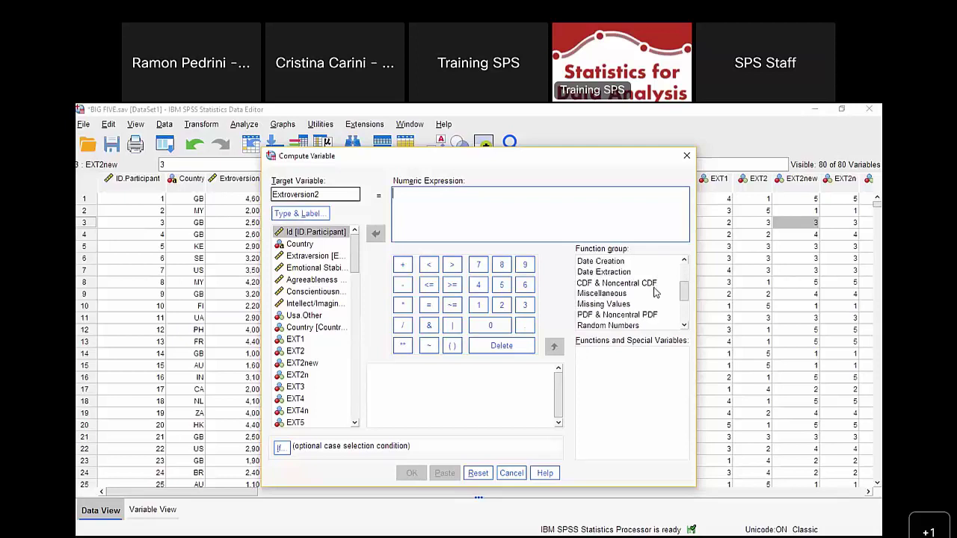
pyautogui.scroll(-3, 655, 292)
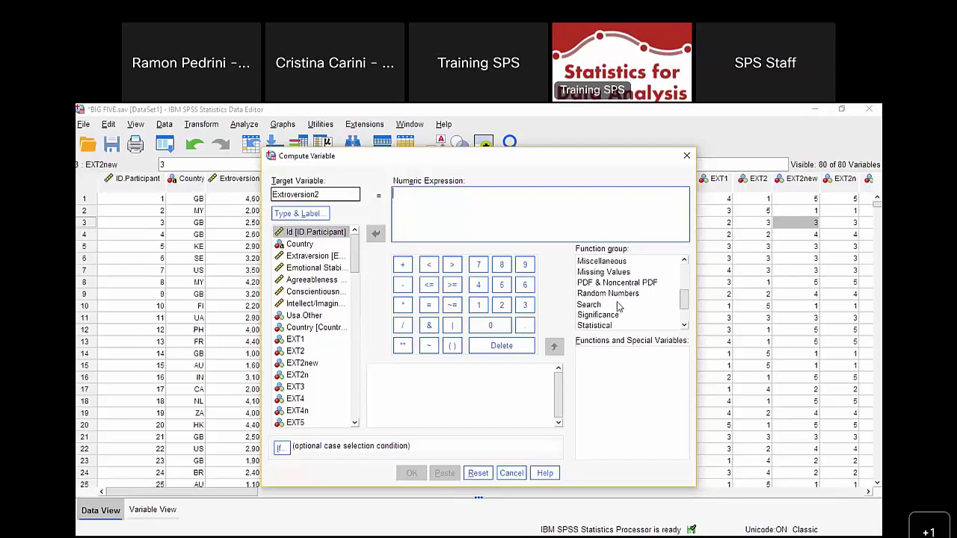
pyautogui.scroll(-4, 617, 303)
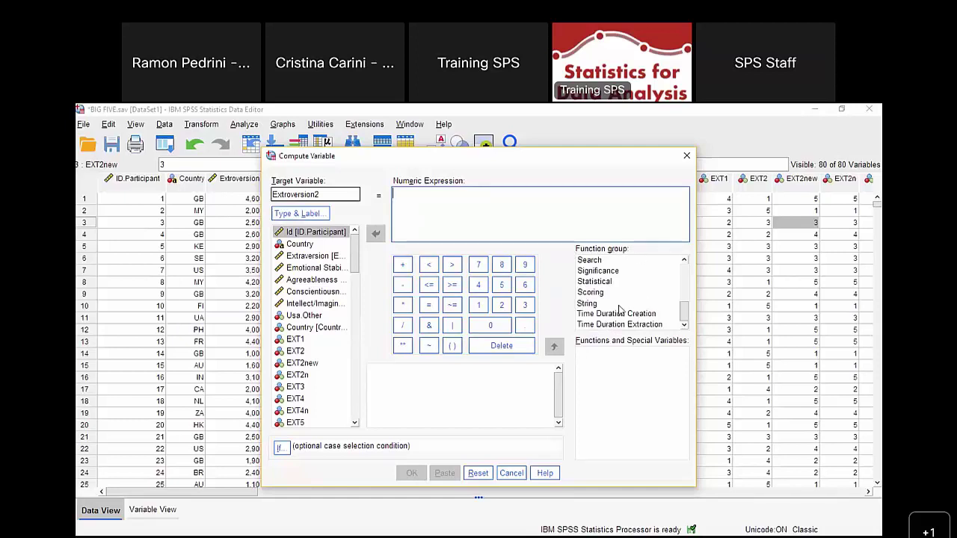
pyautogui.scroll(6, 619, 299)
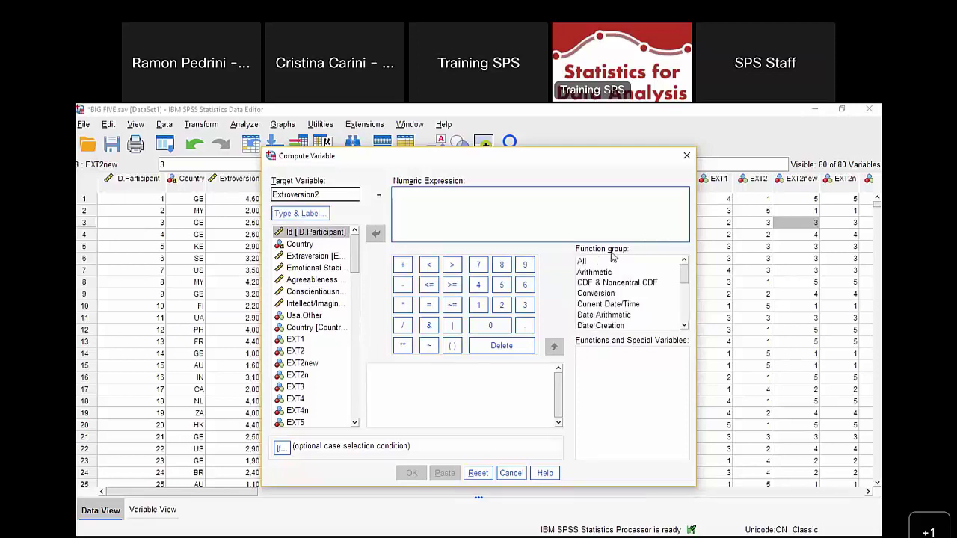
pyautogui.click(621, 263)
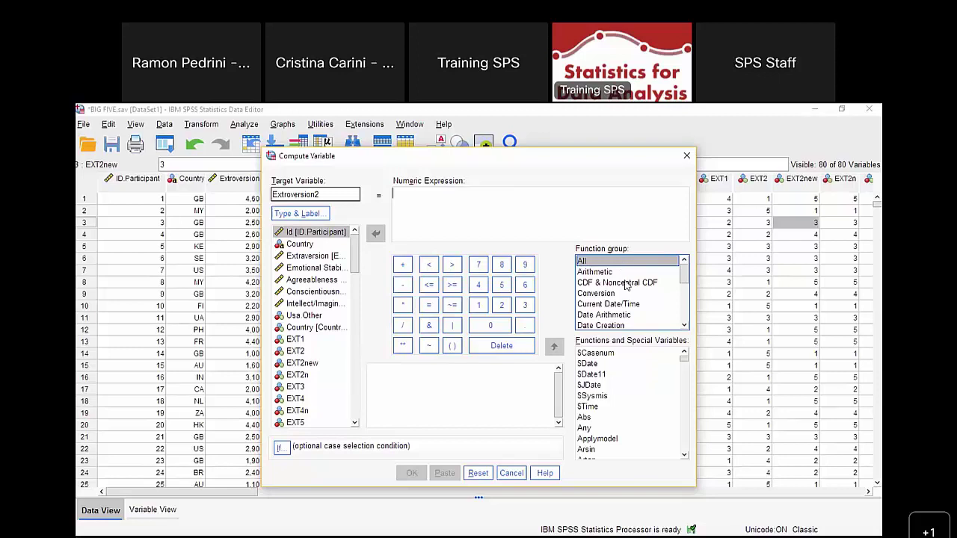
pyautogui.scroll(-2, 625, 288)
pyautogui.scroll(-1, 627, 295)
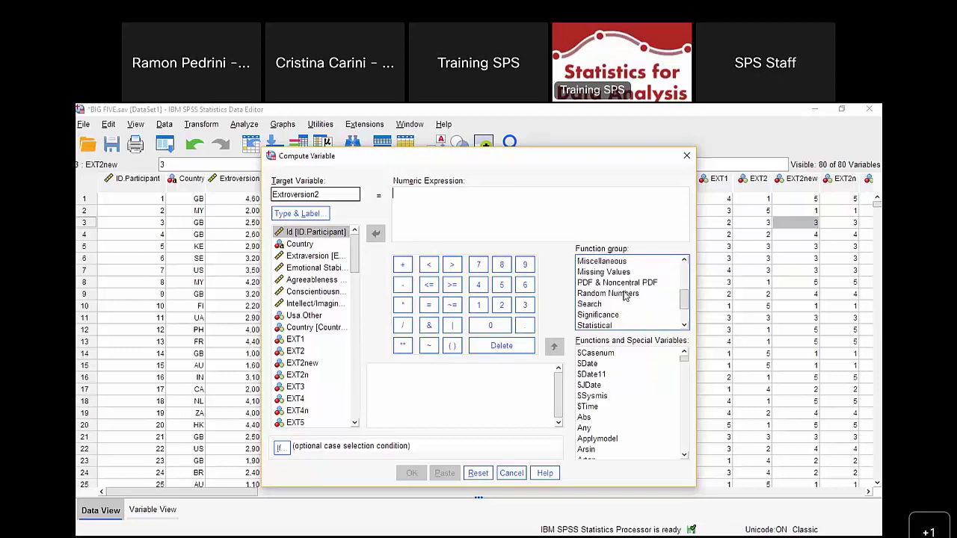
pyautogui.click(603, 327)
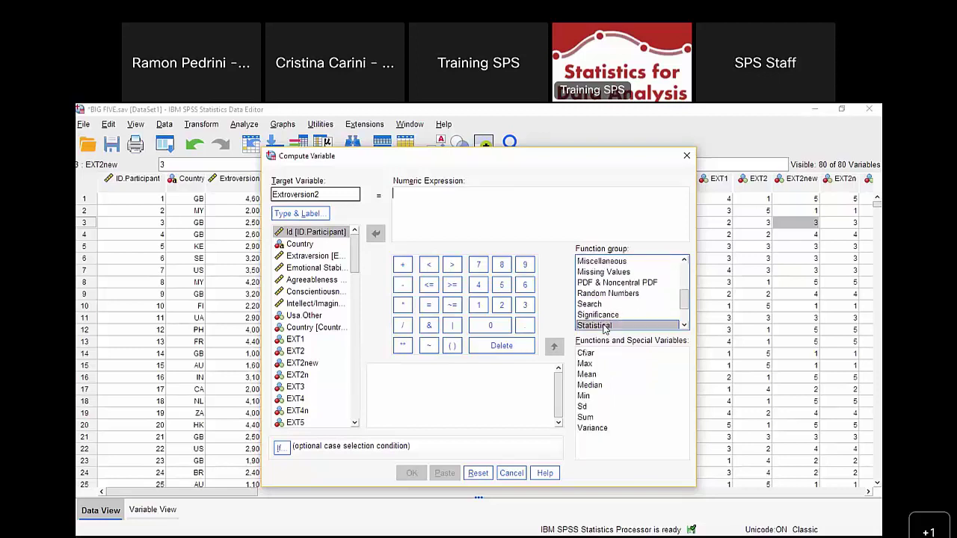
pyautogui.click(587, 375)
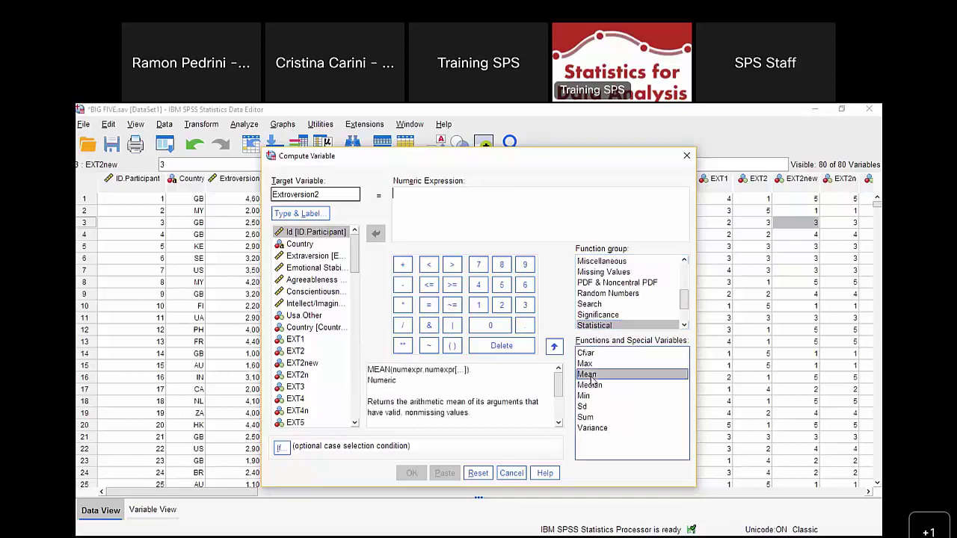
pyautogui.click(554, 346)
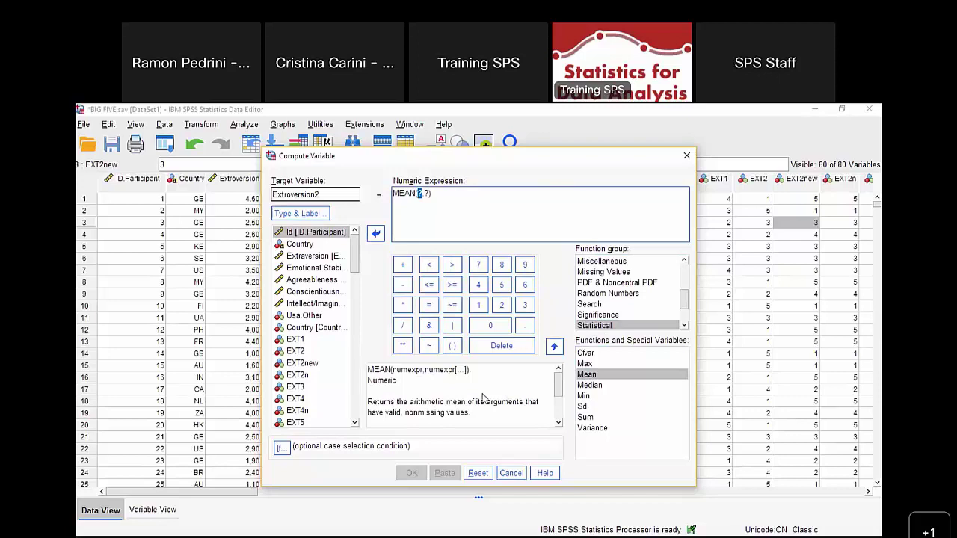
pyautogui.scroll(-2, 483, 399)
pyautogui.scroll(2, 483, 399)
# Replace the two placeholder arguments of the MEAN function with EXT1 and EXT2new
pyautogui.click(424, 193)
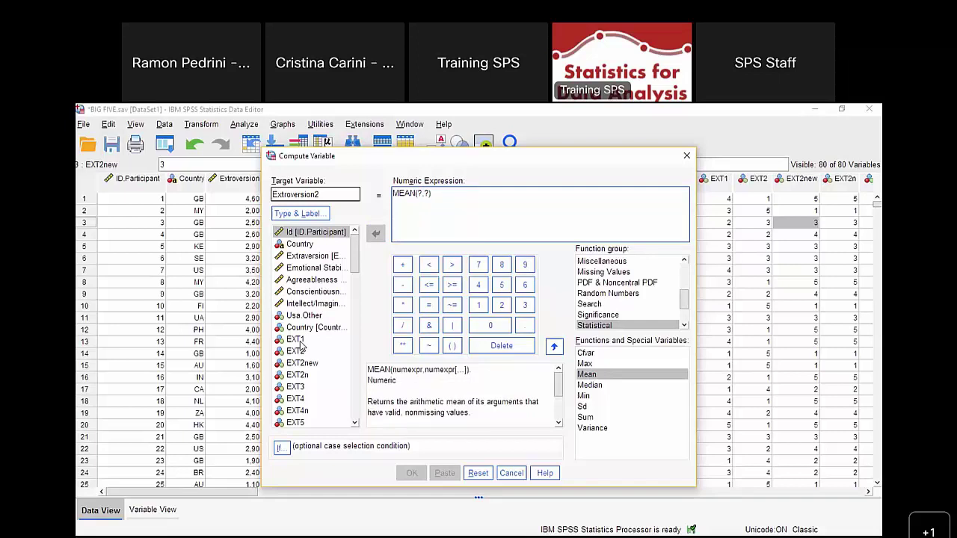
pyautogui.doubleClick(421, 193)
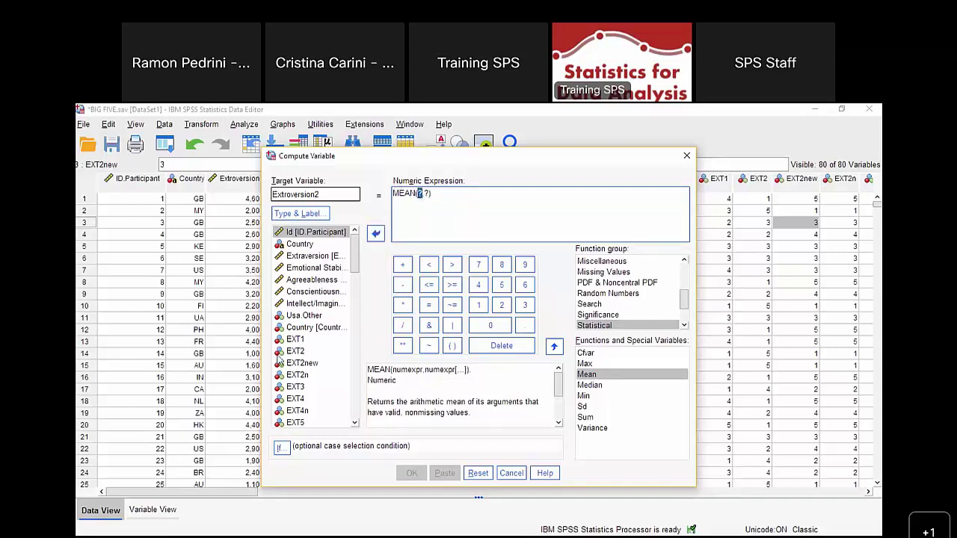
pyautogui.doubleClick(296, 339)
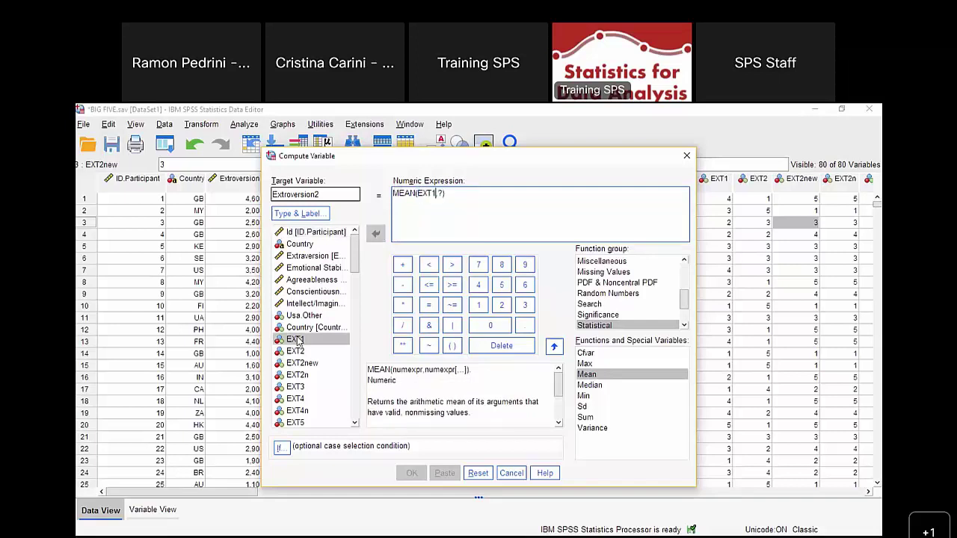
pyautogui.doubleClick(440, 193)
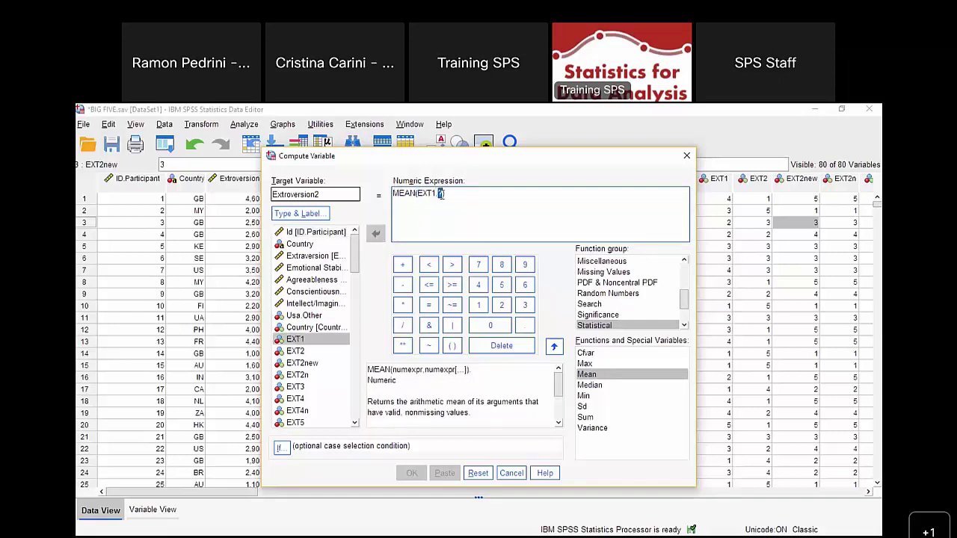
pyautogui.doubleClick(302, 364)
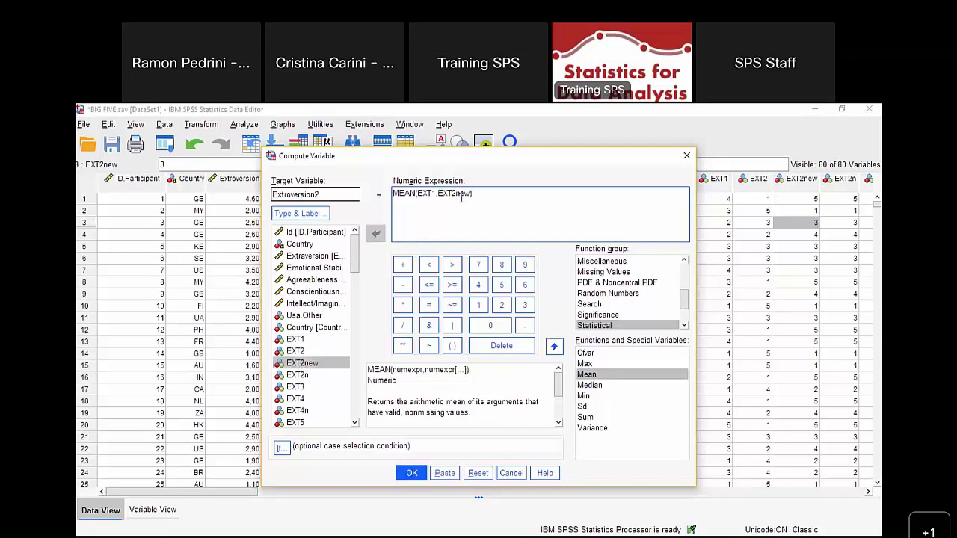
# Add EXT3, EXT4n and EXT5 as further comma-separated arguments of the MEAN function
pyautogui.write(',')
pyautogui.doubleClick(297, 388)
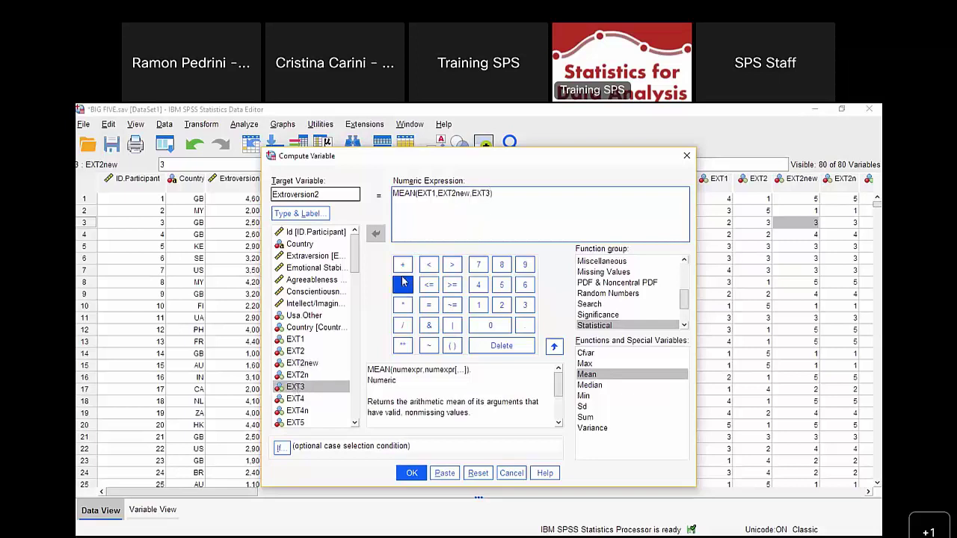
pyautogui.write(',')
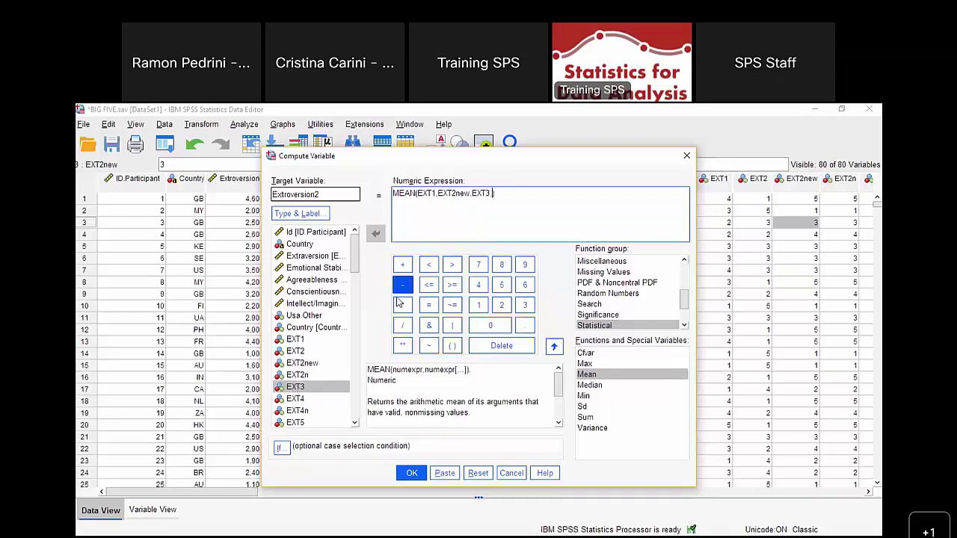
pyautogui.click(303, 412)
pyautogui.doubleClick(303, 411)
pyautogui.scroll(-2, 304, 388)
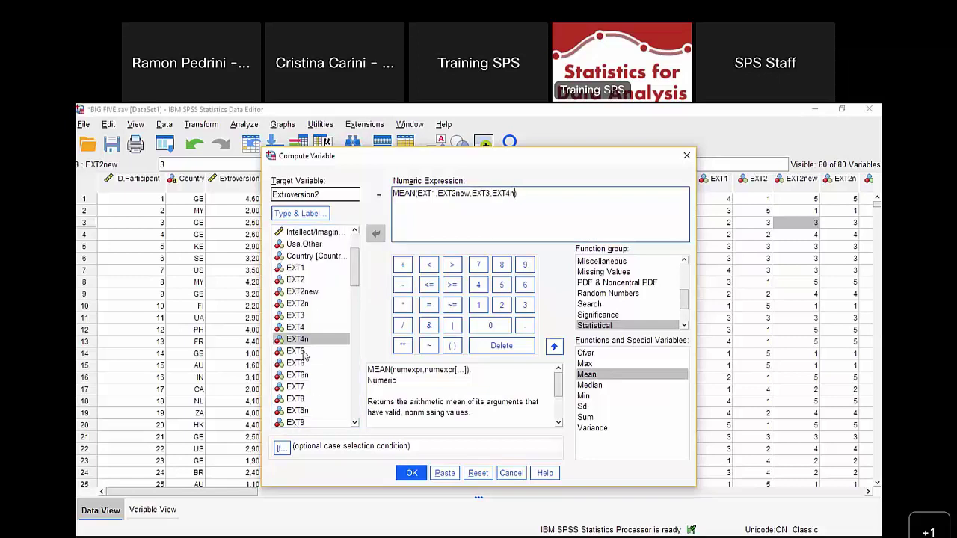
pyautogui.write(',')
pyautogui.doubleClick(303, 352)
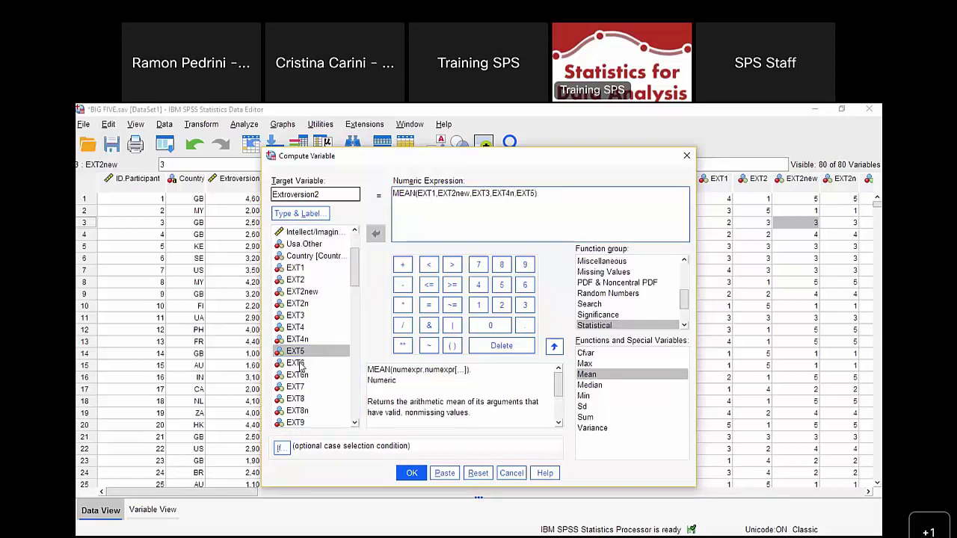
# Extend the MEAN arguments with EXT6n, EXT7 and EXT8n, separated by commas
pyautogui.write(',')
pyautogui.doubleClick(300, 375)
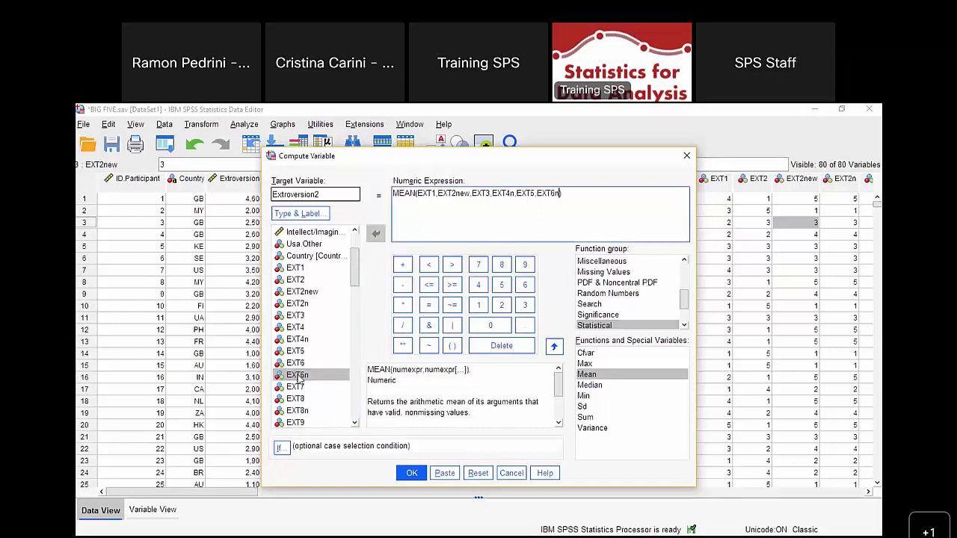
pyautogui.write(',')
pyautogui.doubleClick(302, 389)
pyautogui.write(',EXT7,')
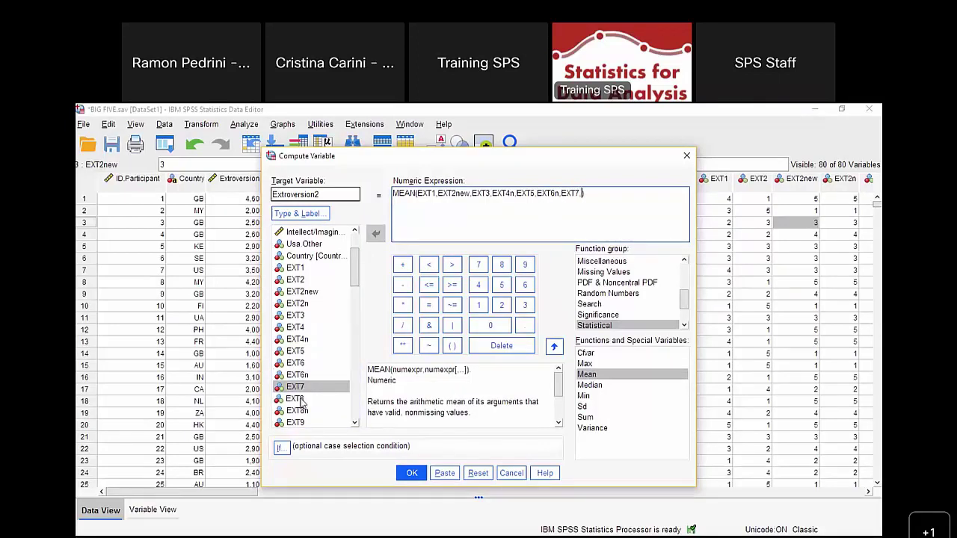
pyautogui.click(297, 399)
pyautogui.doubleClick(297, 410)
# Complete the MEAN expression with EXT9 and EXT10n, and run the computation of Extroversion2
pyautogui.scroll(-2, 307, 374)
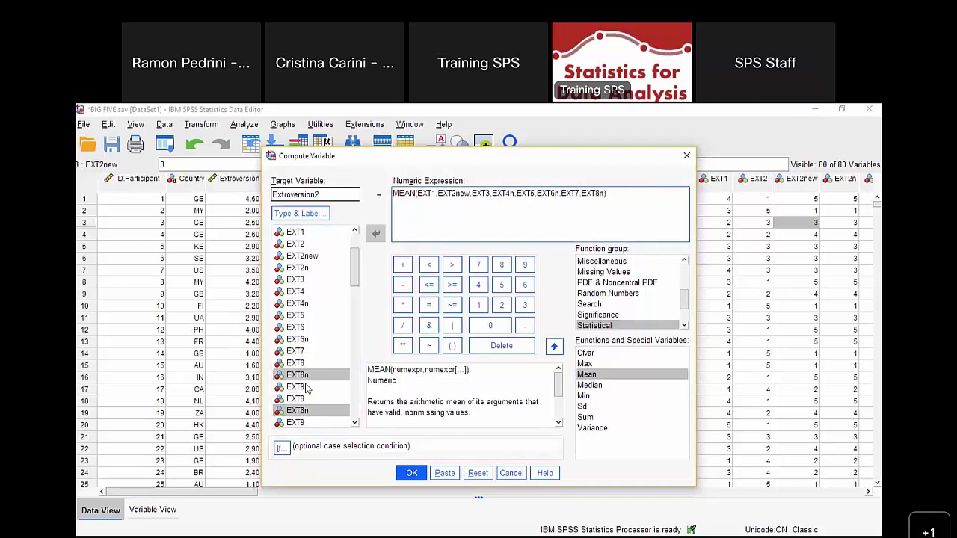
pyautogui.write(',')
pyautogui.doubleClick(296, 352)
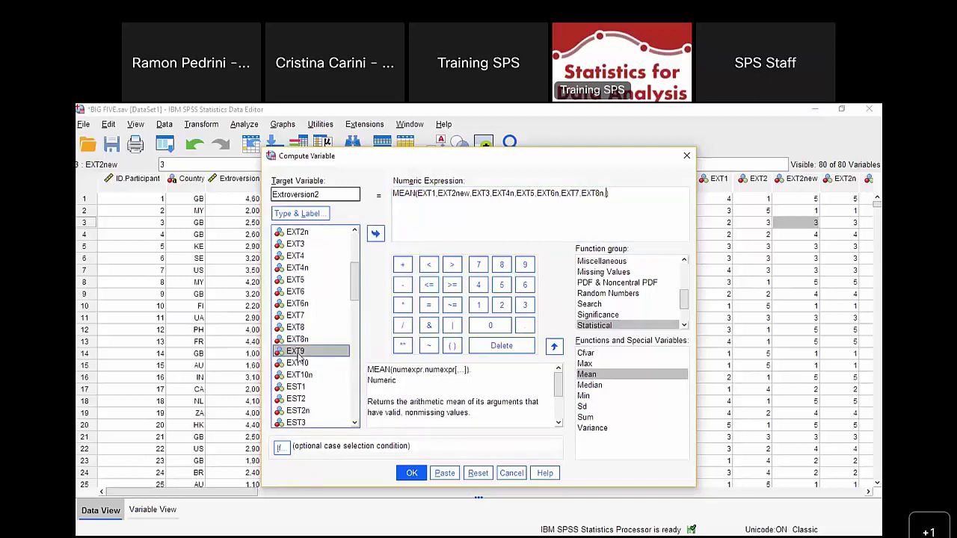
pyautogui.write(',')
pyautogui.doubleClick(299, 375)
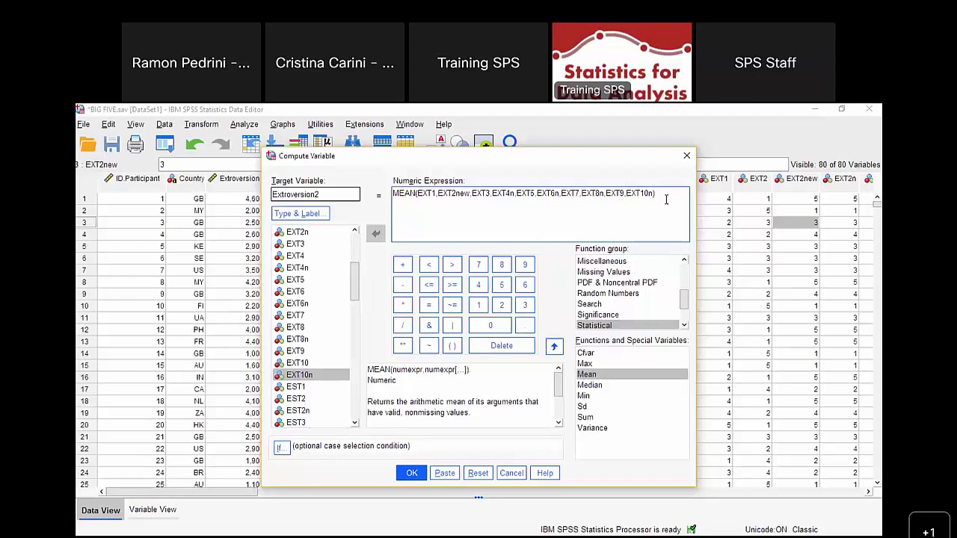
pyautogui.click(412, 474)
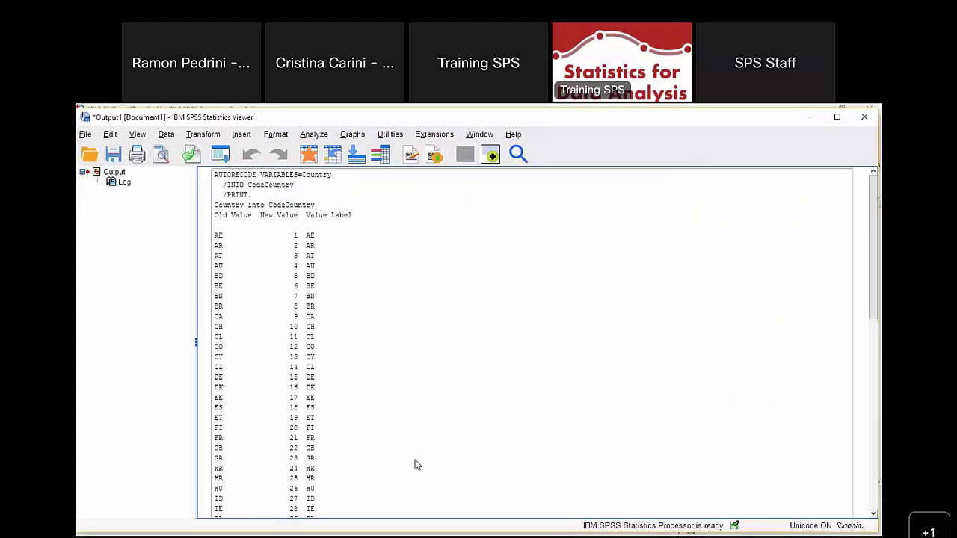
# Move the variable Extroversion2 from the end of the variable list to between Country and Extroversion, and return to the data
pyautogui.click(810, 119)
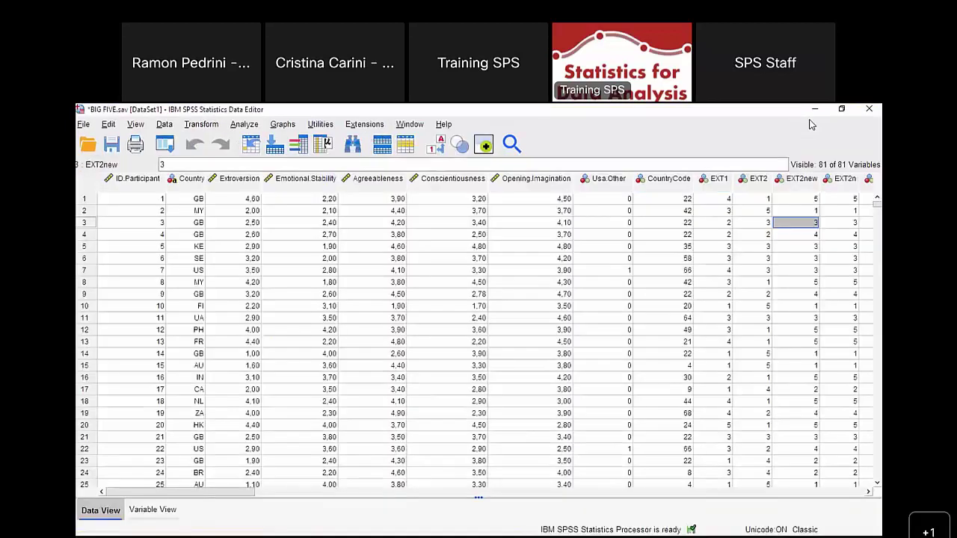
pyautogui.click(152, 510)
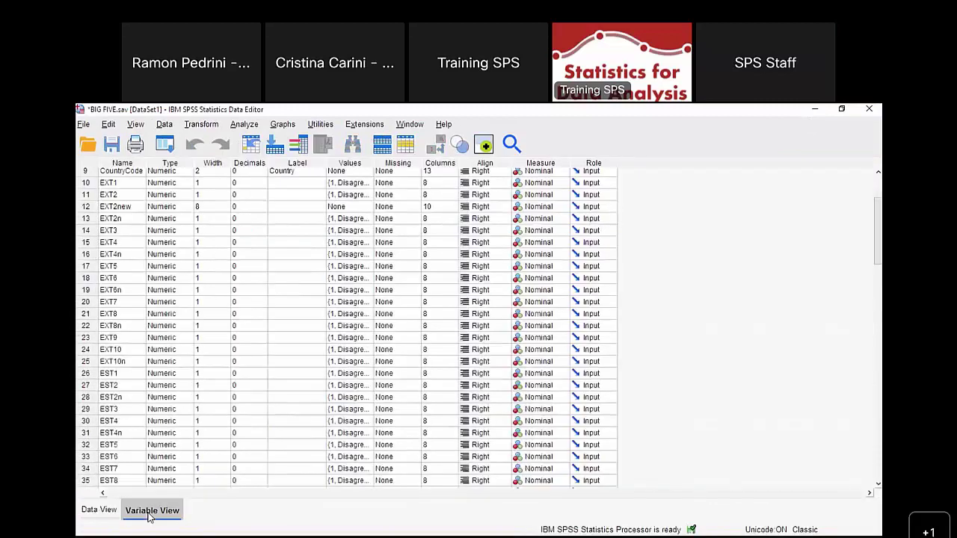
pyautogui.scroll(-15, 142, 411)
pyautogui.scroll(-1, 142, 412)
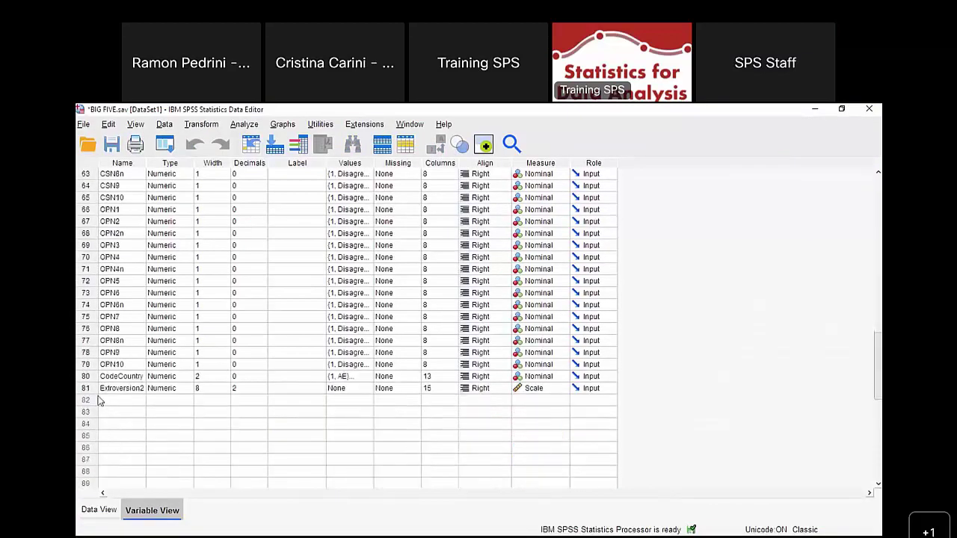
pyautogui.click(86, 388)
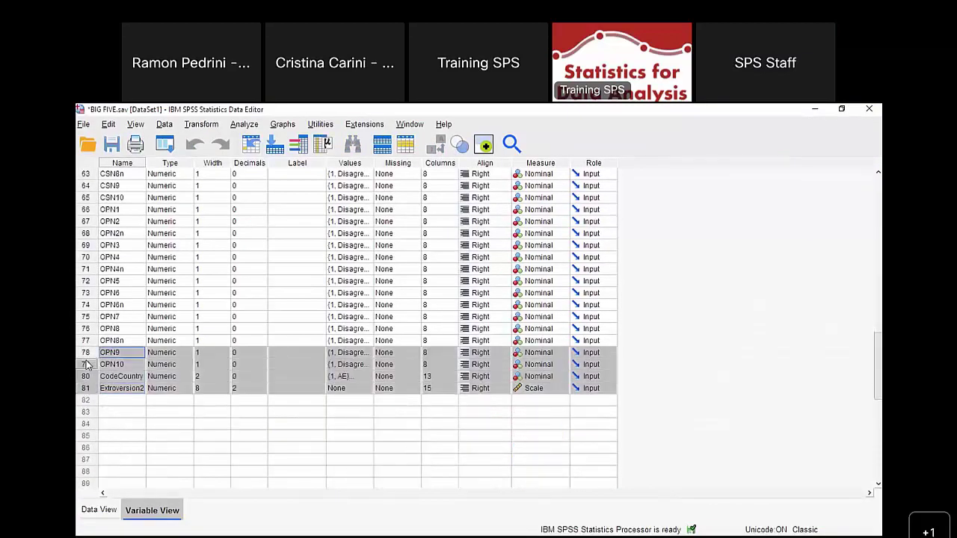
pyautogui.moveTo(85, 388)
pyautogui.mouseDown()
pyautogui.moveTo(90, 180)
pyautogui.moveTo(91, 194)
pyautogui.mouseUp()
pyautogui.click(99, 509)
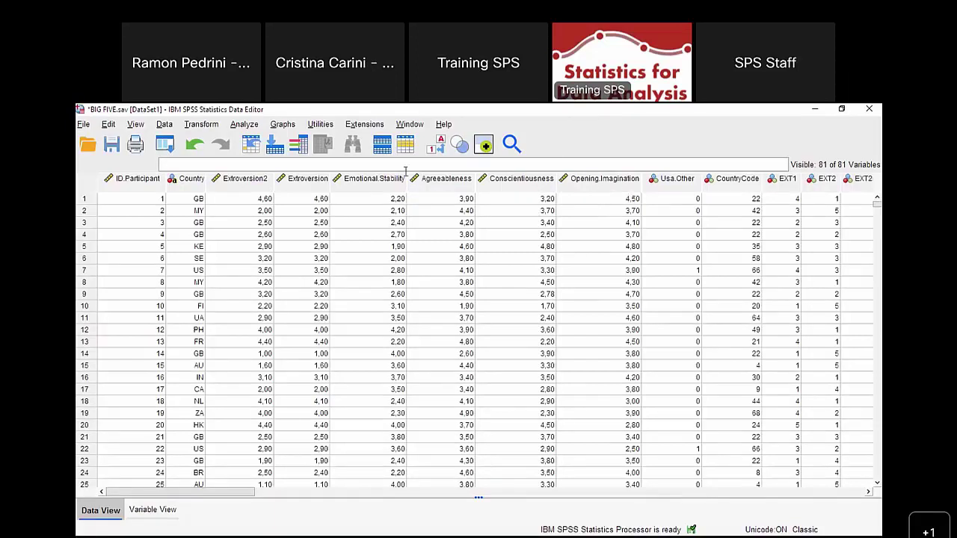
# Set up a bivariate correlation of Extroversion2, Emotional Stability, Agreeableness, Conscientiousness and Intellect/Imagination
pyautogui.click(246, 124)
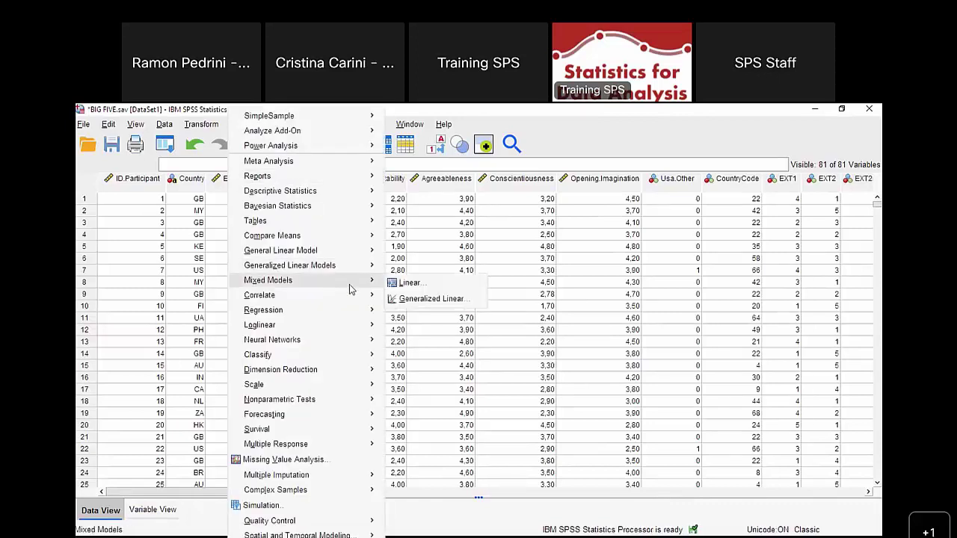
pyautogui.moveTo(352, 298)
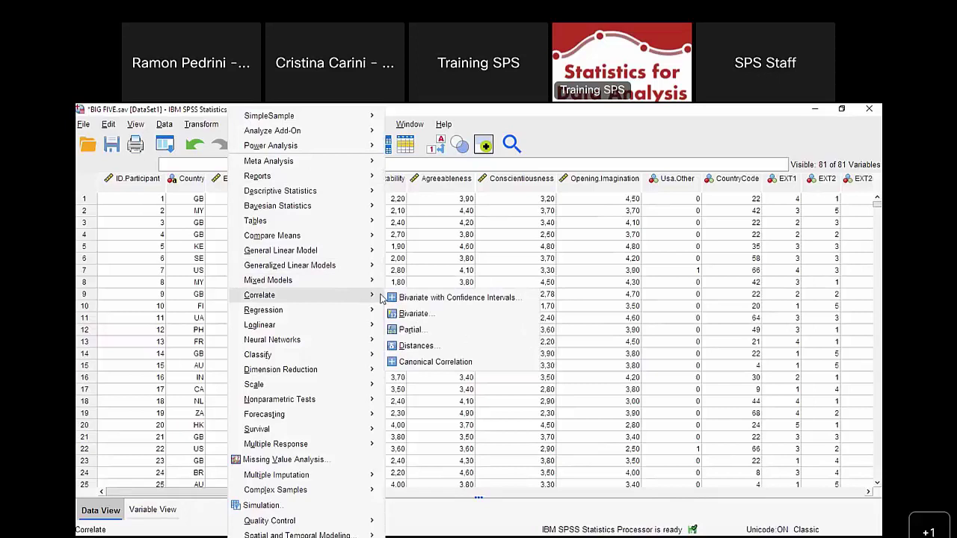
pyautogui.click(413, 314)
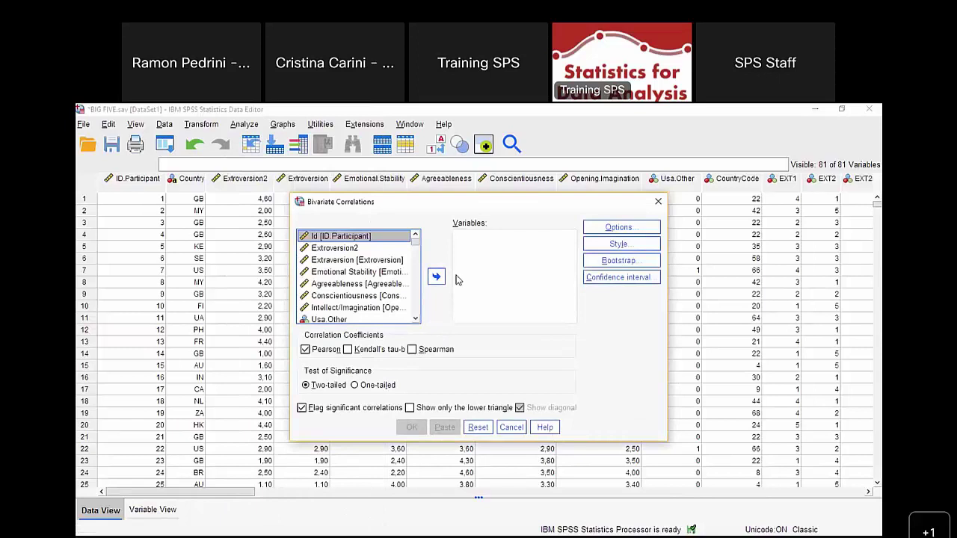
pyautogui.click(356, 265)
pyautogui.click(351, 252)
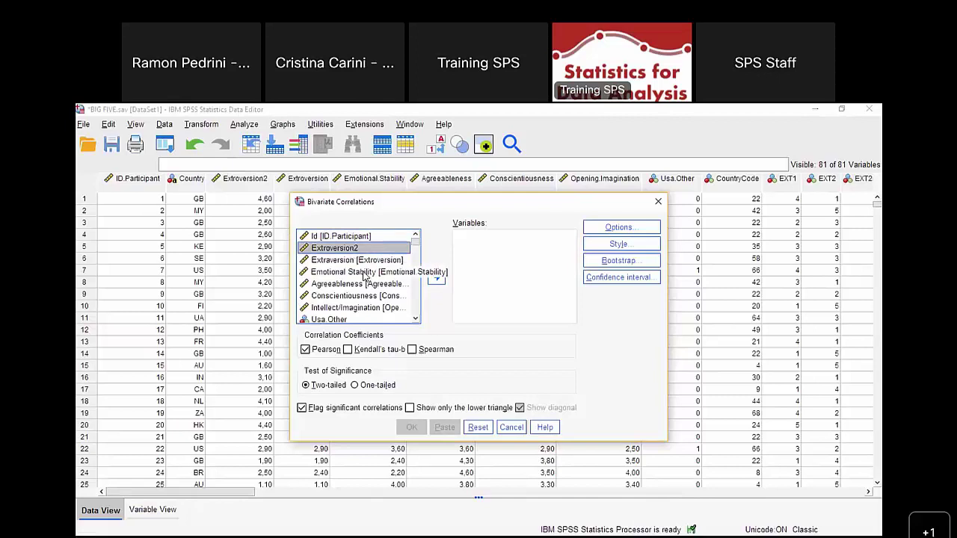
pyautogui.keyDown('ctrl'); pyautogui.click(364, 273); pyautogui.keyUp('ctrl')
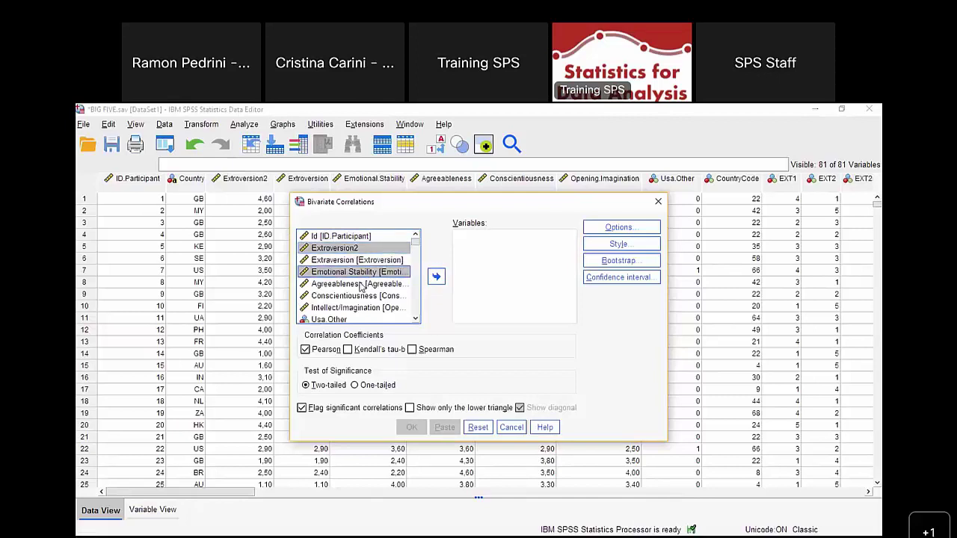
pyautogui.keyDown('ctrl'); pyautogui.click(361, 285); pyautogui.keyUp('ctrl')
pyautogui.keyDown('ctrl'); pyautogui.click(359, 296); pyautogui.keyUp('ctrl')
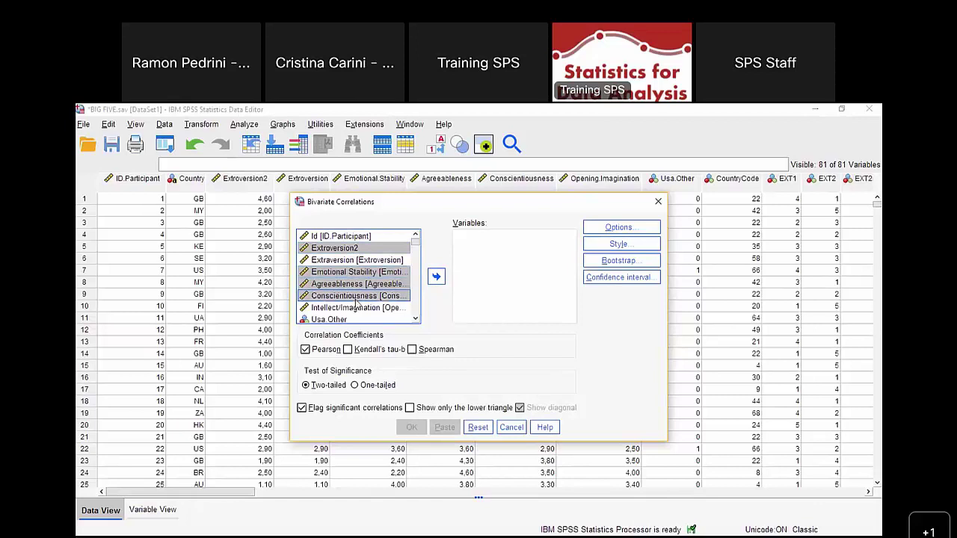
pyautogui.keyDown('ctrl'); pyautogui.click(357, 307); pyautogui.keyUp('ctrl')
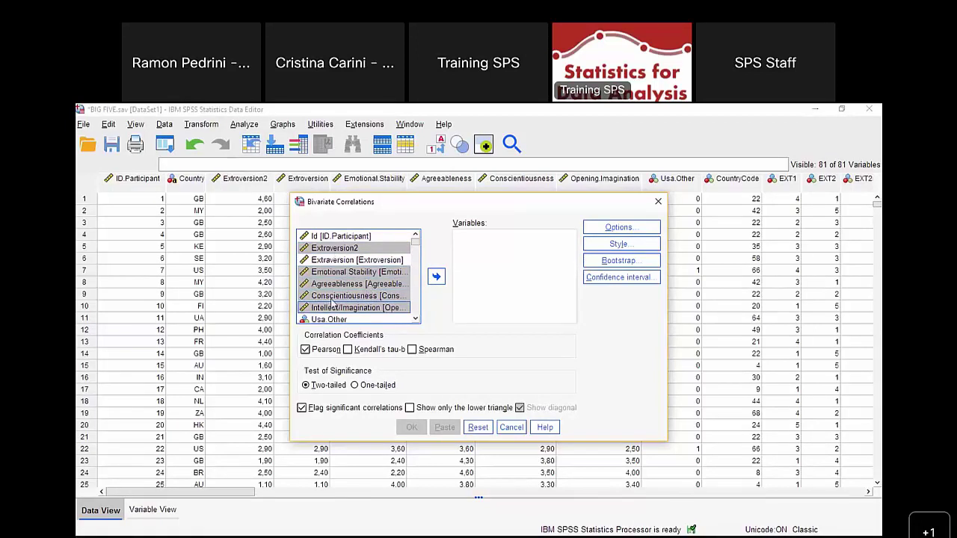
pyautogui.click(436, 278)
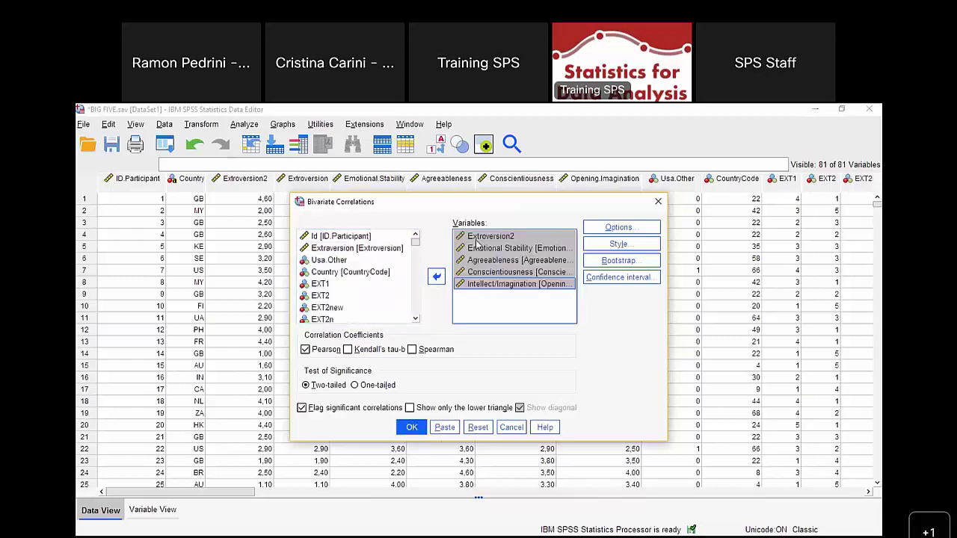
pyautogui.click(528, 309)
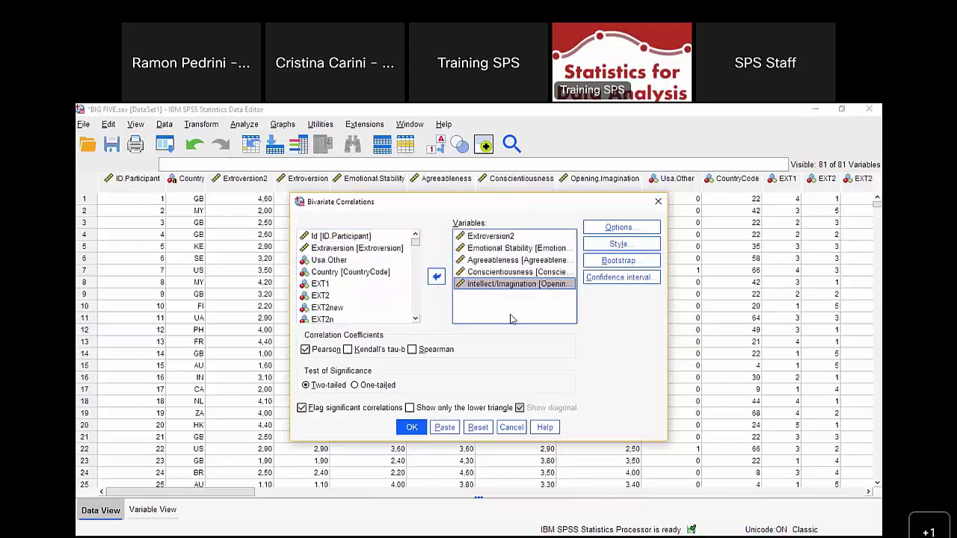
# Restrict the correlation table to its lower triangle with the diagonal shown, and run the Pearson correlations
pyautogui.click(410, 409)
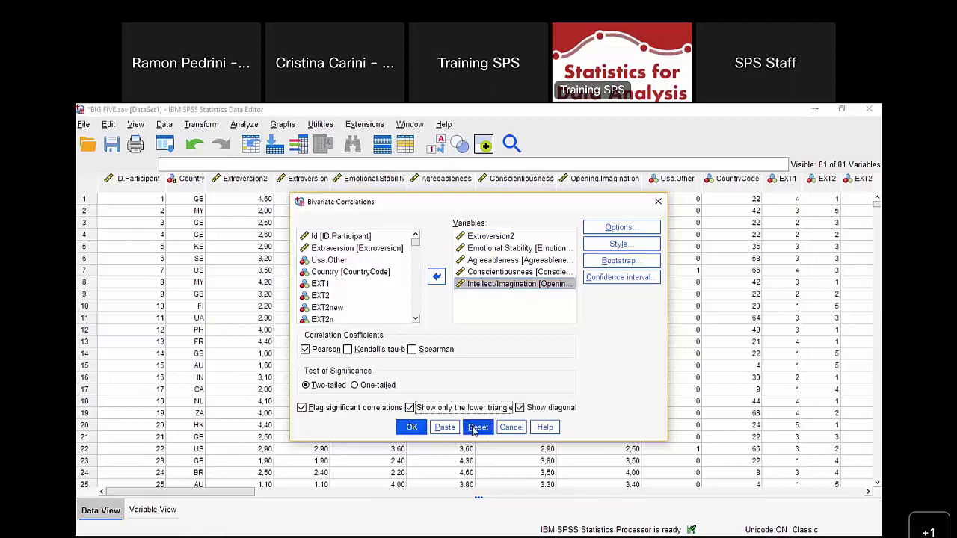
pyautogui.click(412, 430)
pyautogui.click(412, 428)
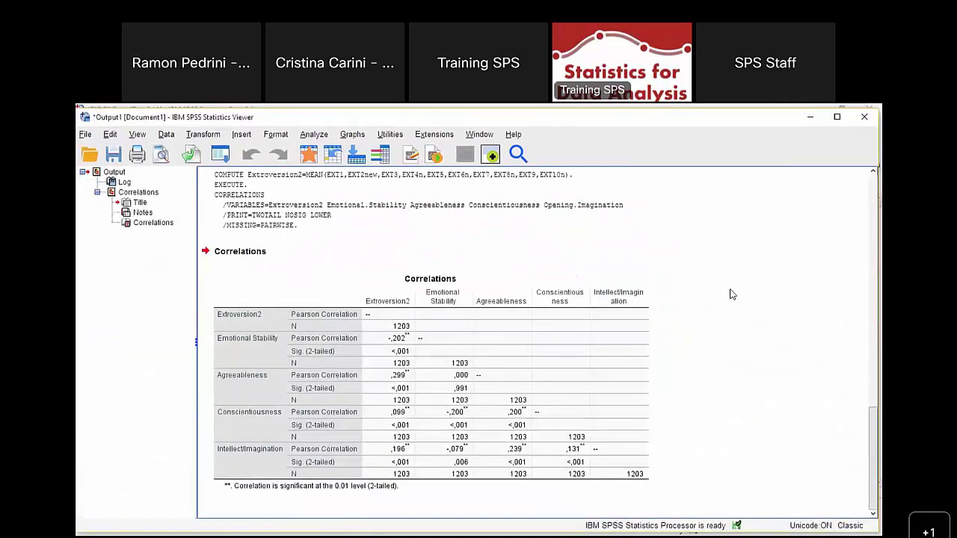
# Examine the coefficients, significance values and footnote of the Correlations table
pyautogui.click(262, 395)
pyautogui.click(253, 374)
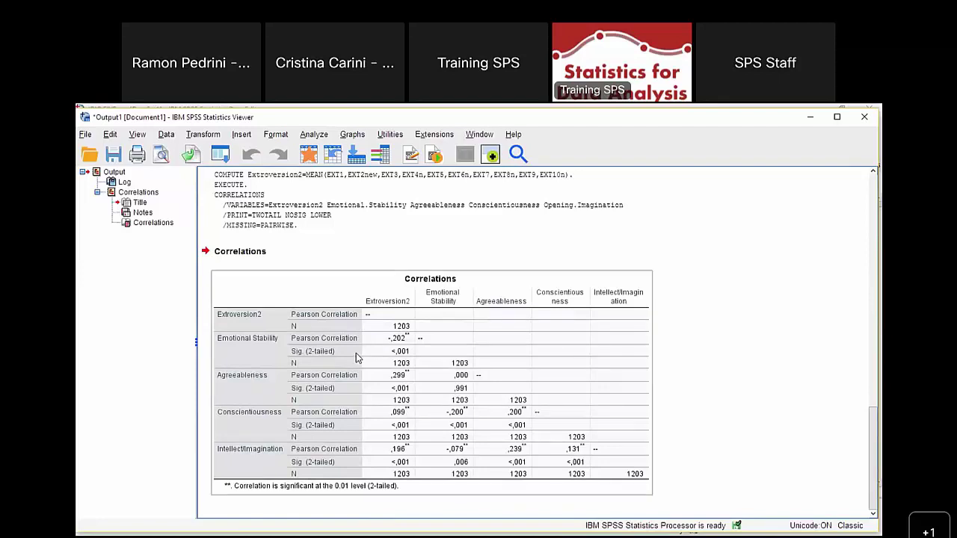
pyautogui.click(106, 401)
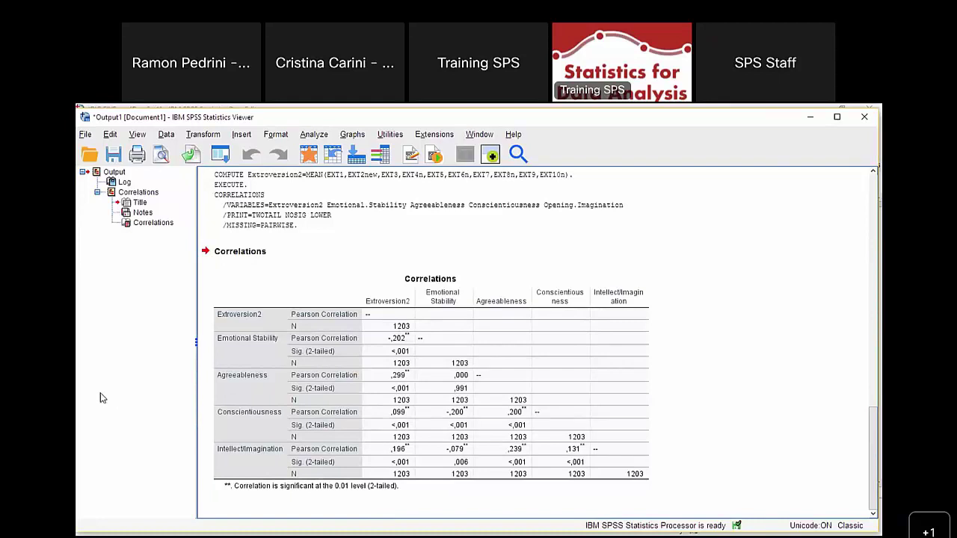
pyautogui.click(229, 488)
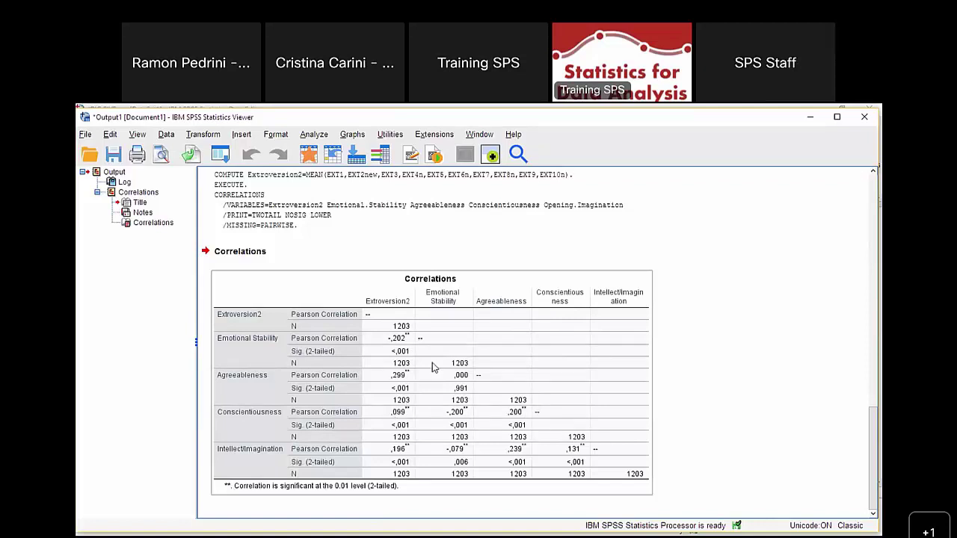
pyautogui.click(763, 396)
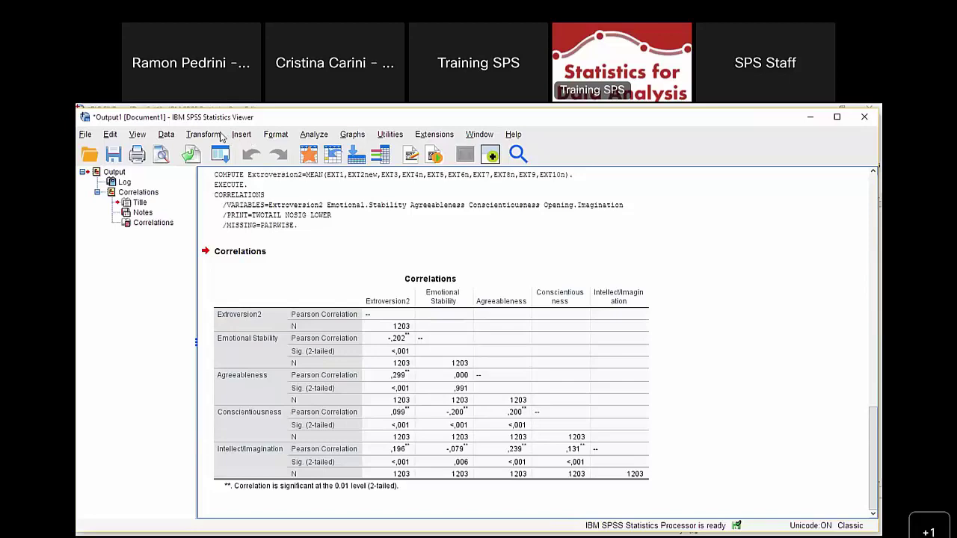
# Run a Frequencies analysis of the Country variable with frequency tables displayed and no additional statistics
pyautogui.click(810, 119)
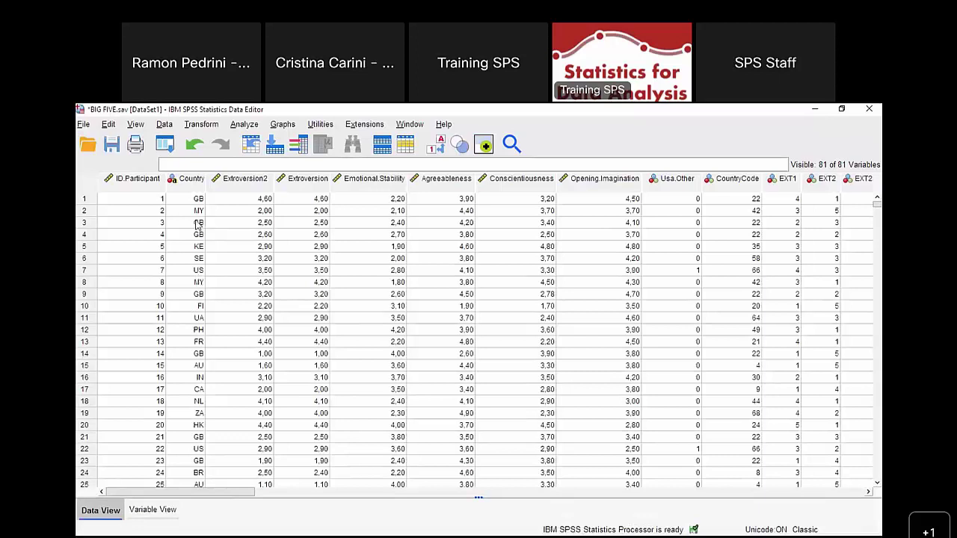
pyautogui.moveTo(193, 184)
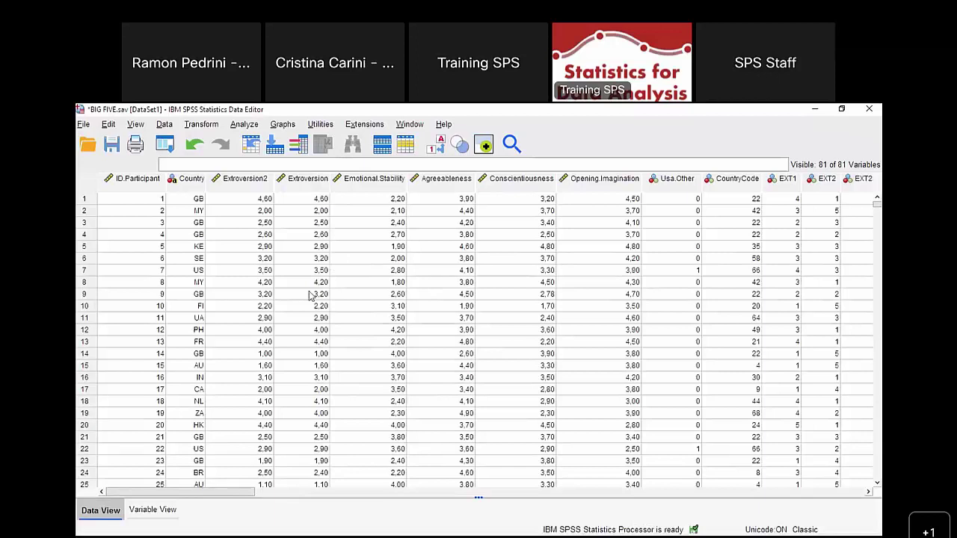
pyautogui.click(192, 188)
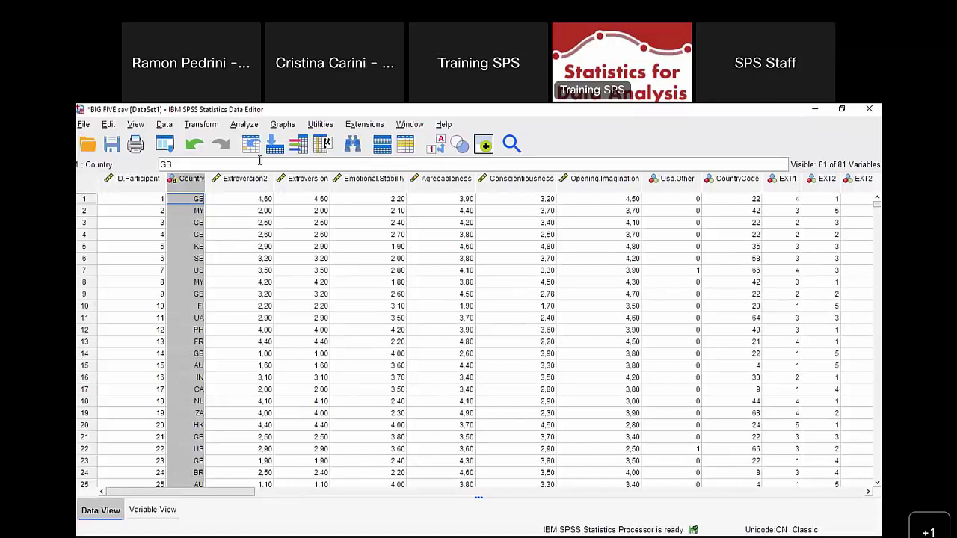
pyautogui.click(245, 124)
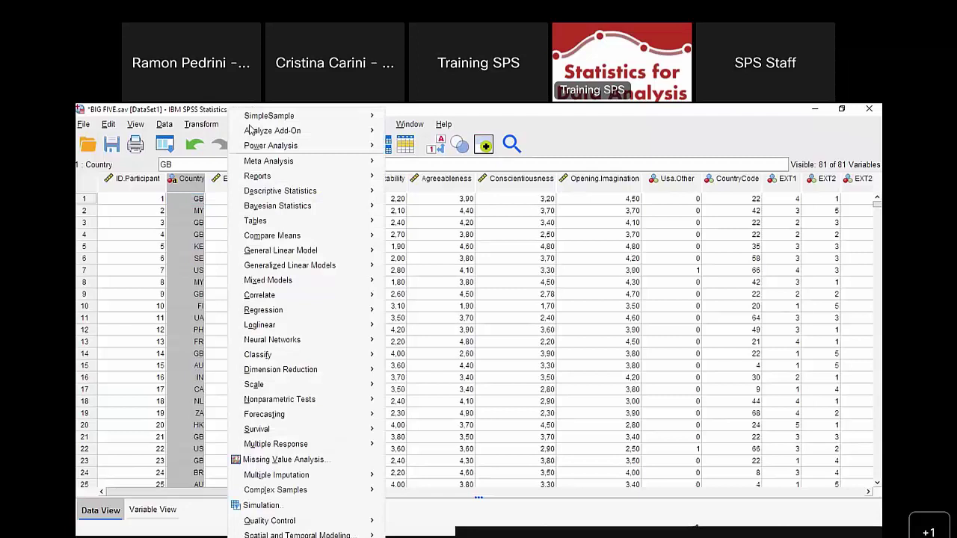
pyautogui.moveTo(334, 177)
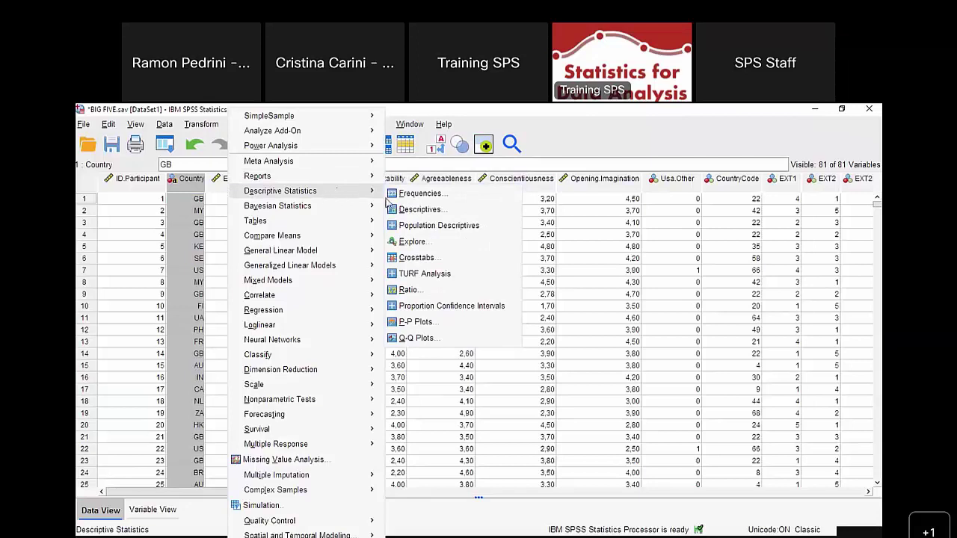
pyautogui.click(471, 198)
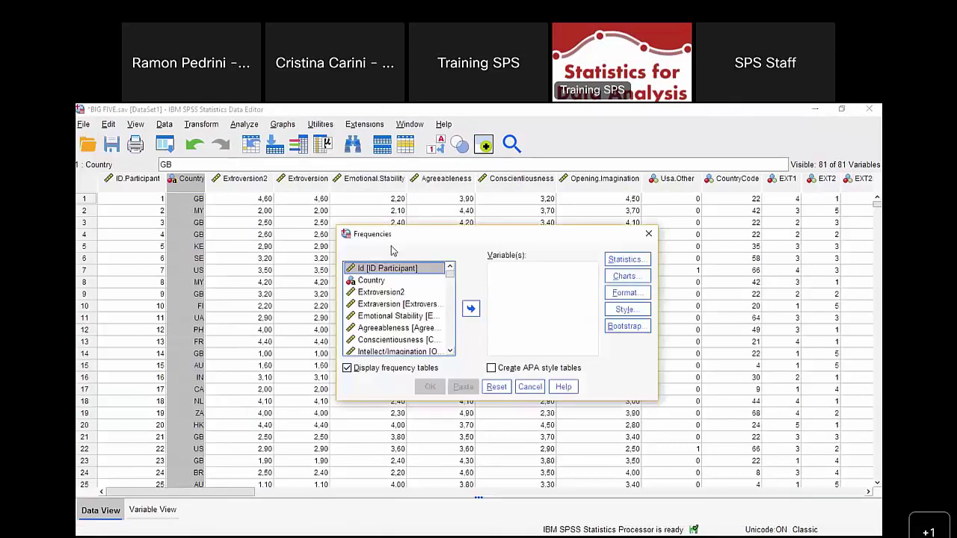
pyautogui.click(374, 281)
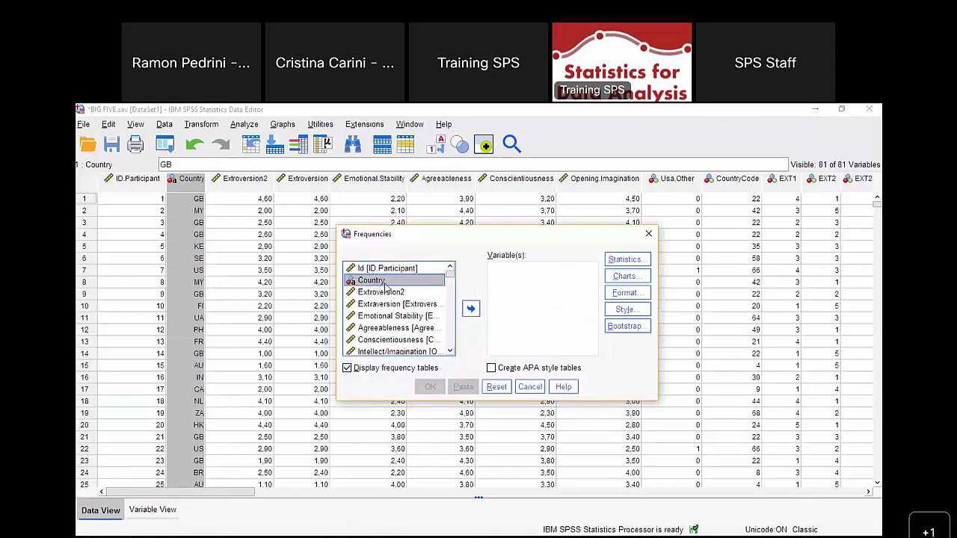
pyautogui.click(471, 309)
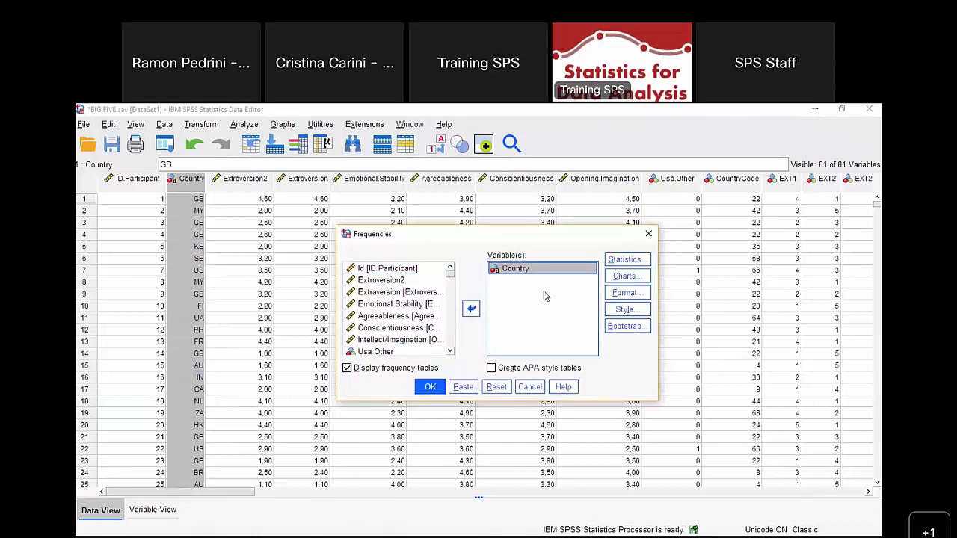
pyautogui.click(629, 260)
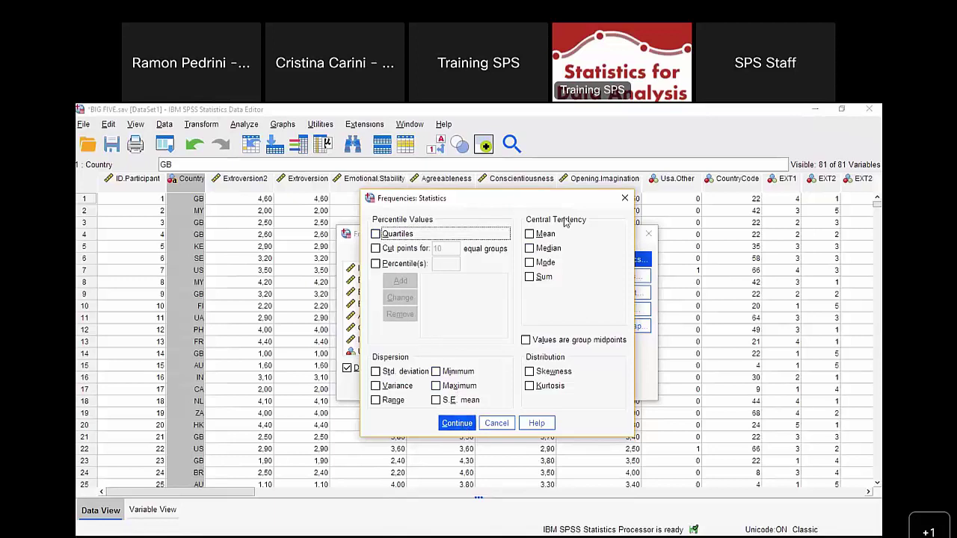
pyautogui.click(457, 424)
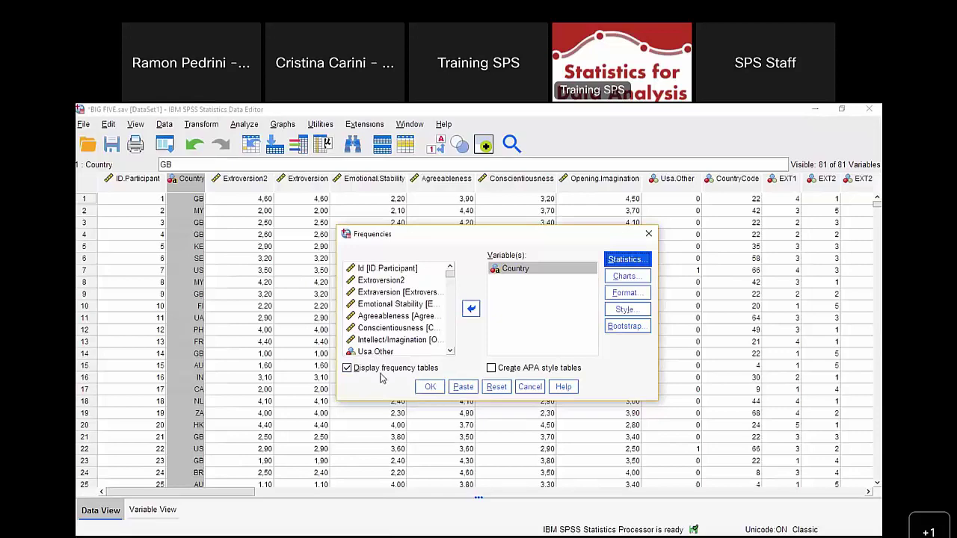
pyautogui.click(430, 387)
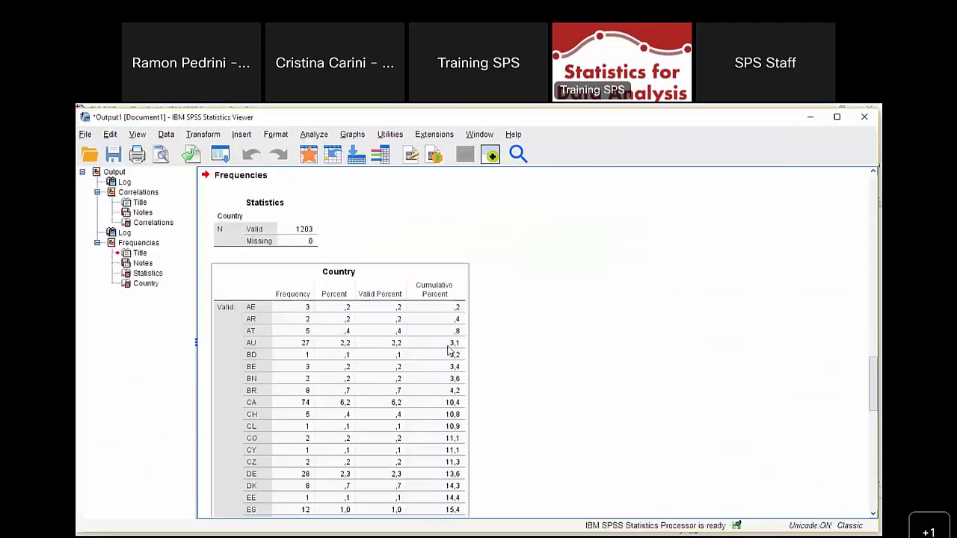
# Examine the valid cases, frequencies and percentages per country in the Country frequency output
pyautogui.scroll(-1, 383, 247)
pyautogui.scroll(1, 377, 243)
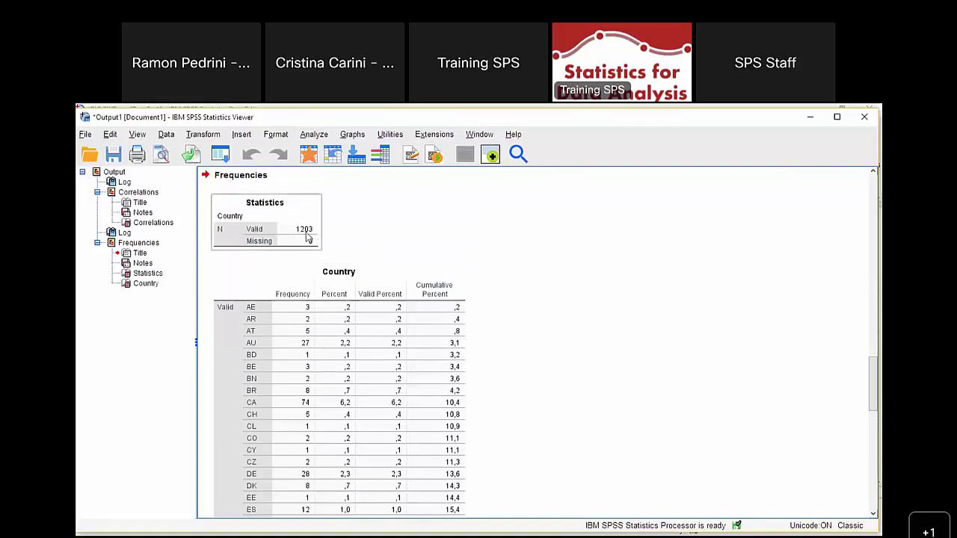
pyautogui.scroll(-3, 462, 284)
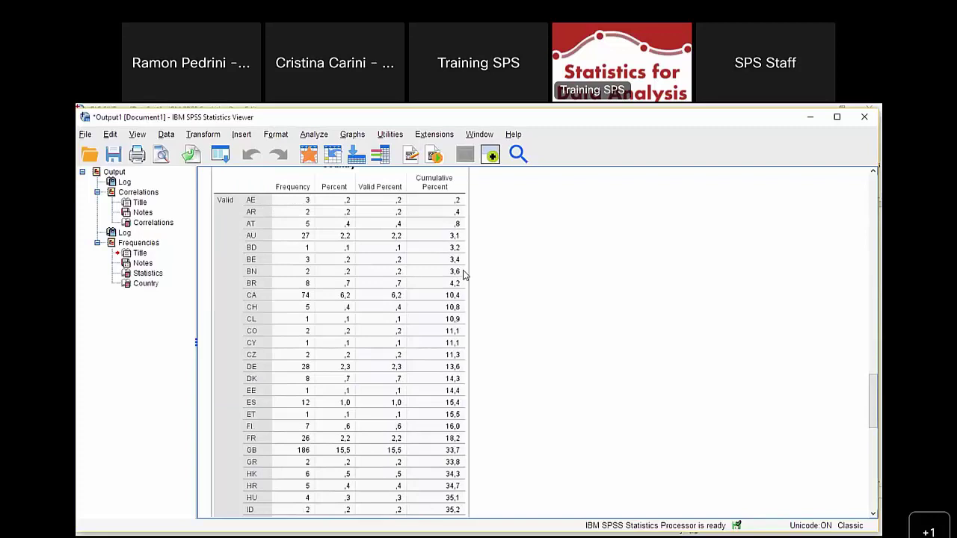
pyautogui.scroll(-2, 344, 305)
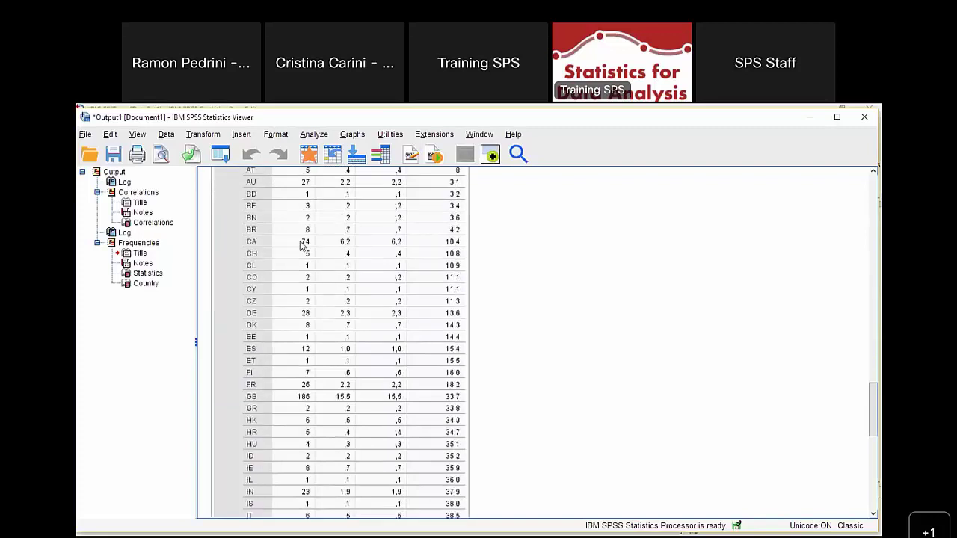
pyautogui.scroll(2, 312, 251)
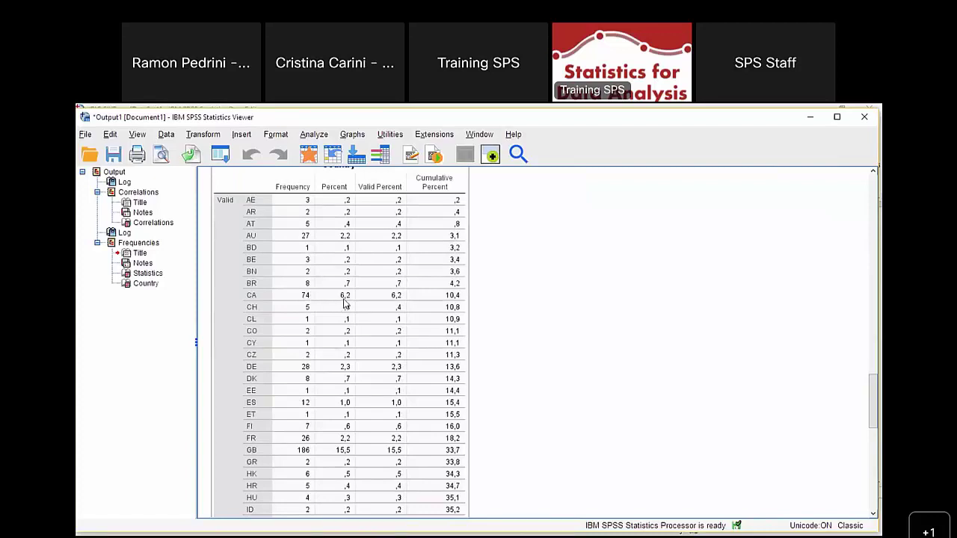
# Examine the remaining country rows of the Country frequency table down to the US entry and the total
pyautogui.scroll(-2, 345, 299)
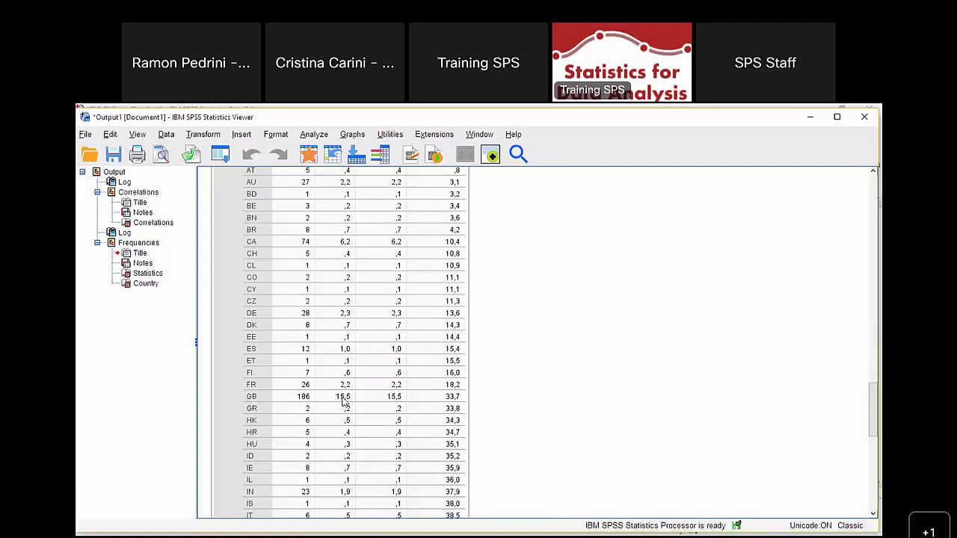
pyautogui.scroll(-2, 358, 394)
pyautogui.scroll(-2, 346, 399)
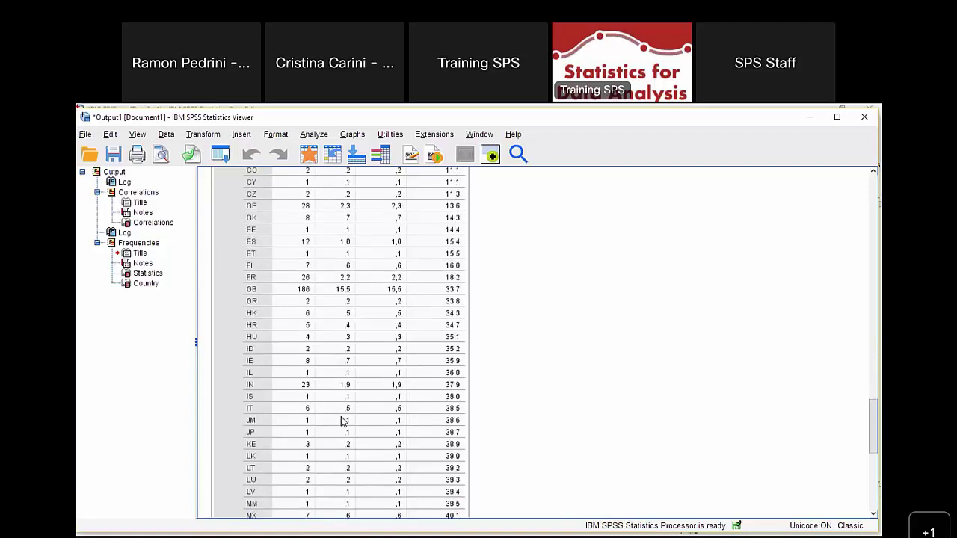
pyautogui.scroll(-2, 348, 374)
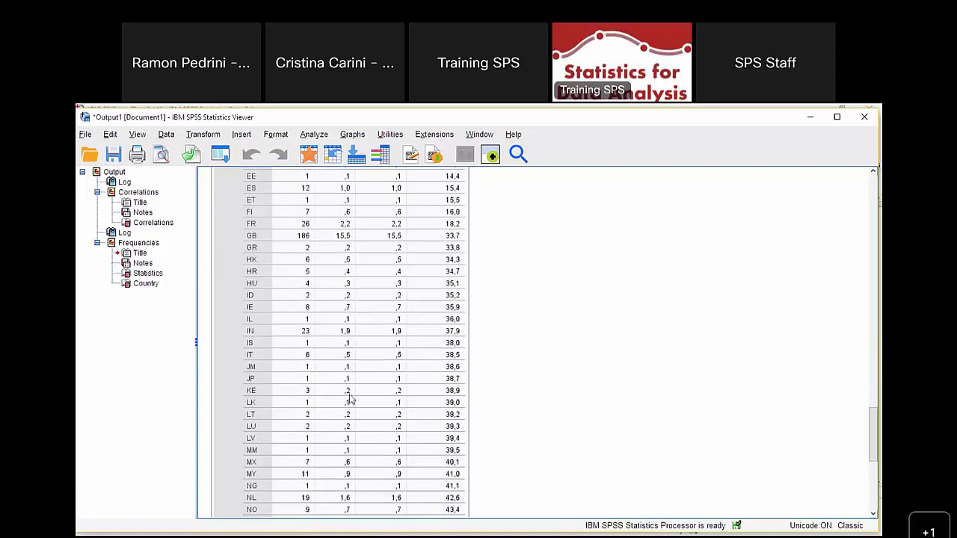
pyautogui.scroll(-4, 350, 401)
pyautogui.scroll(-4, 350, 400)
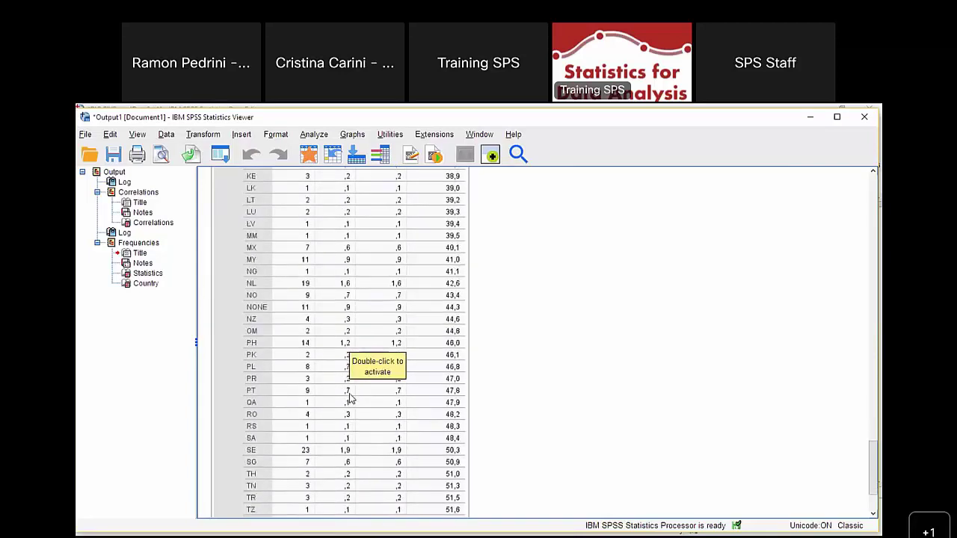
pyautogui.scroll(-4, 350, 400)
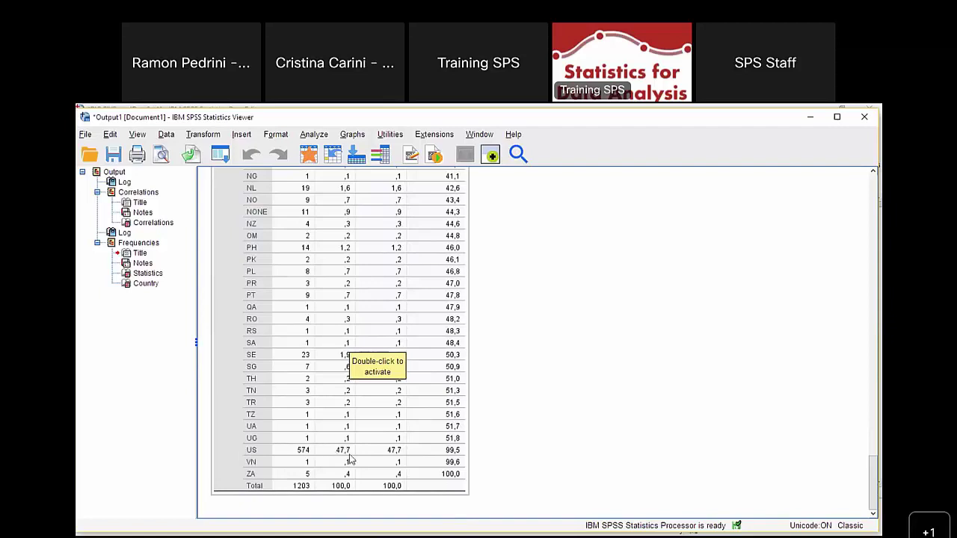
pyautogui.click(517, 440)
pyautogui.click(342, 454)
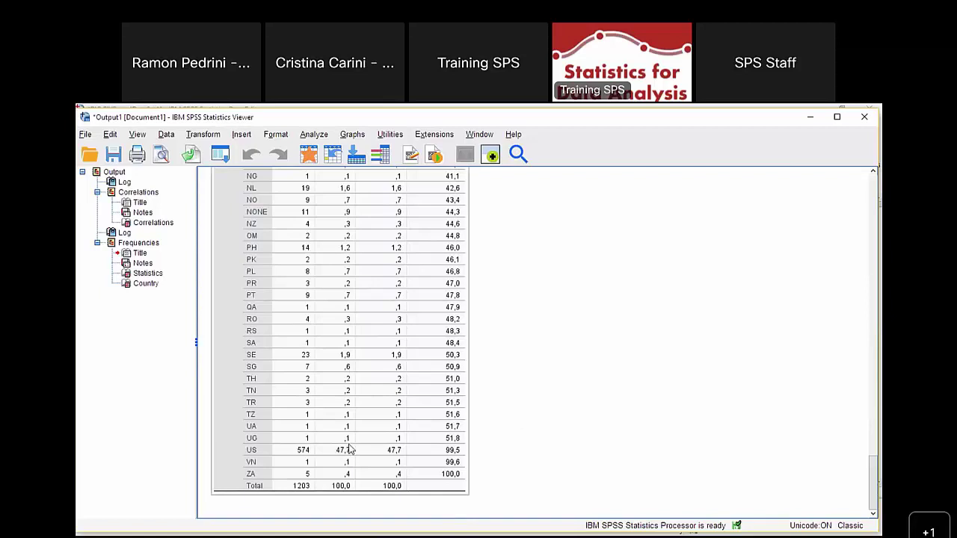
pyautogui.click(563, 420)
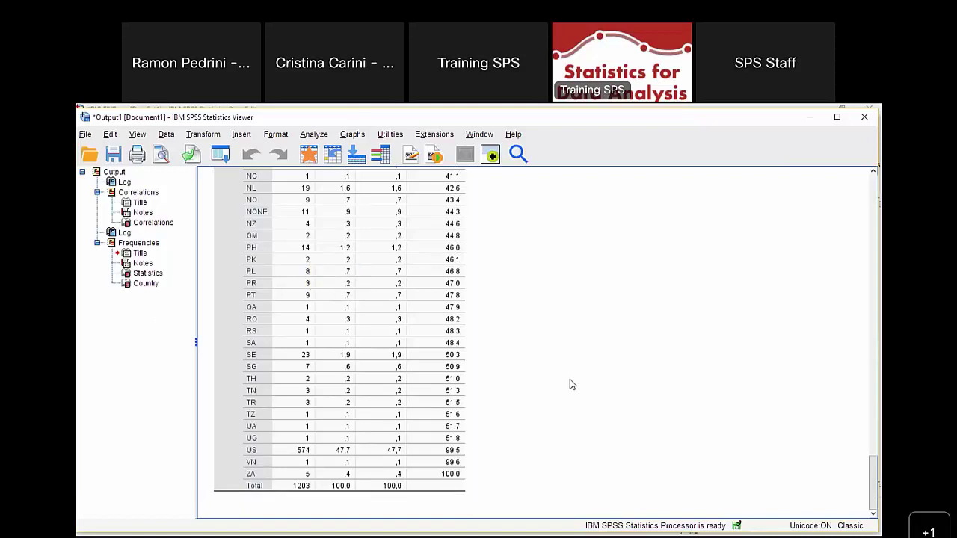
pyautogui.click(314, 136)
pyautogui.moveTo(388, 172)
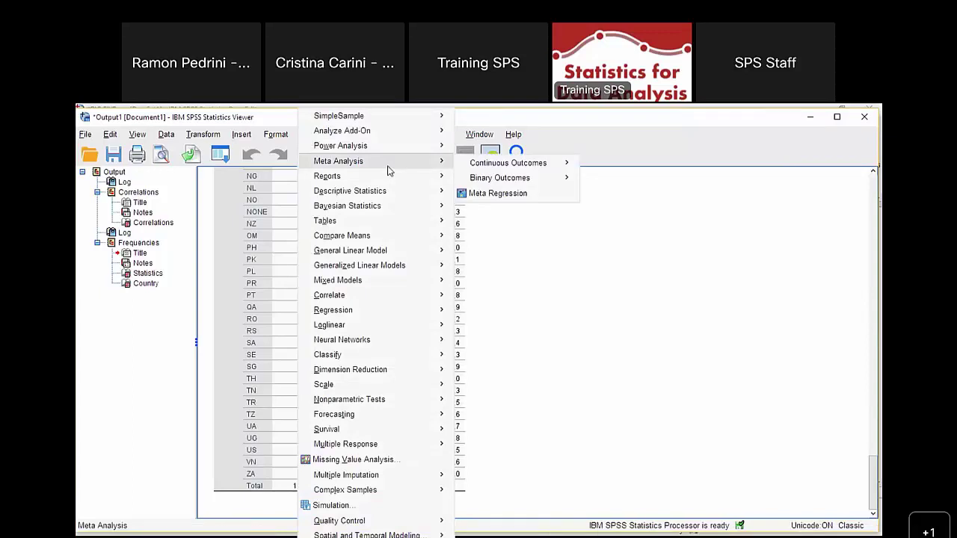
pyautogui.moveTo(388, 236)
pyautogui.click(535, 329)
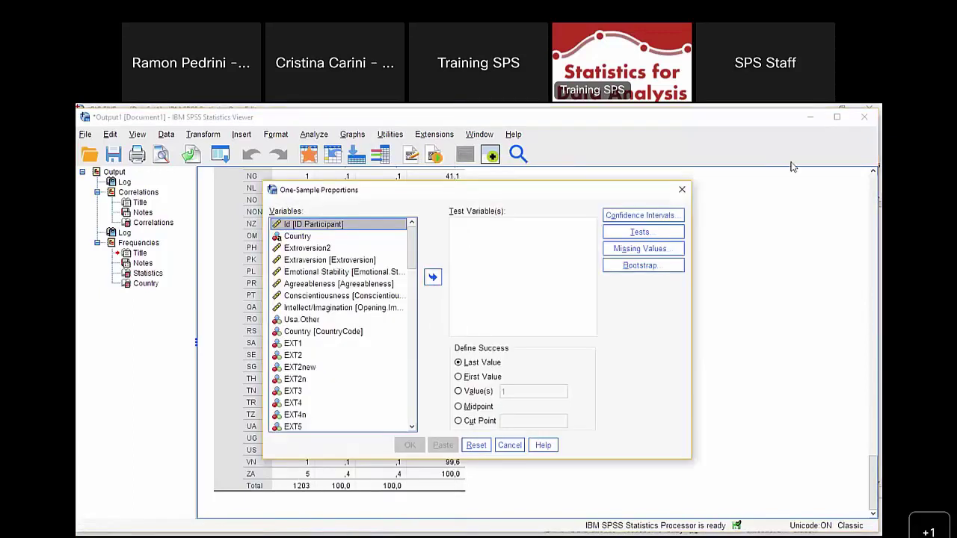
pyautogui.click(682, 190)
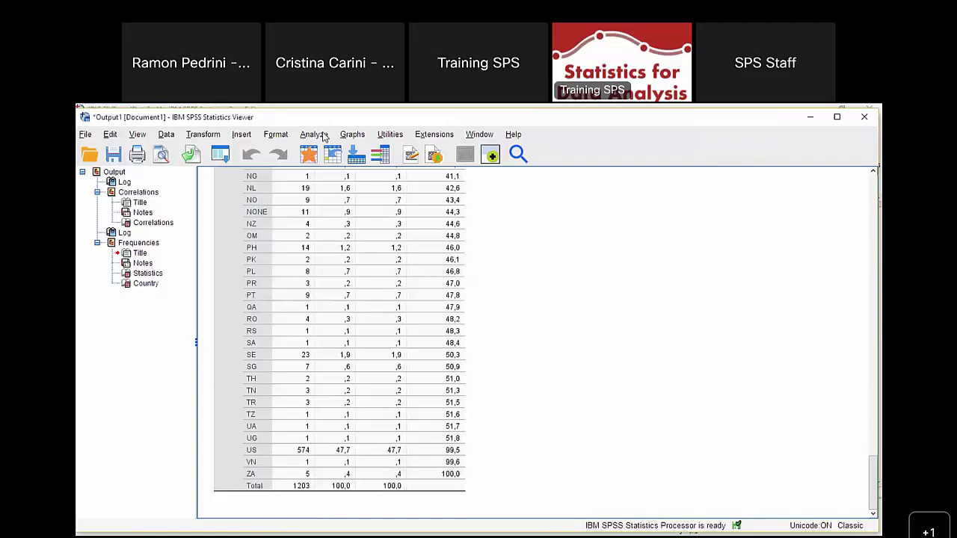
pyautogui.click(314, 138)
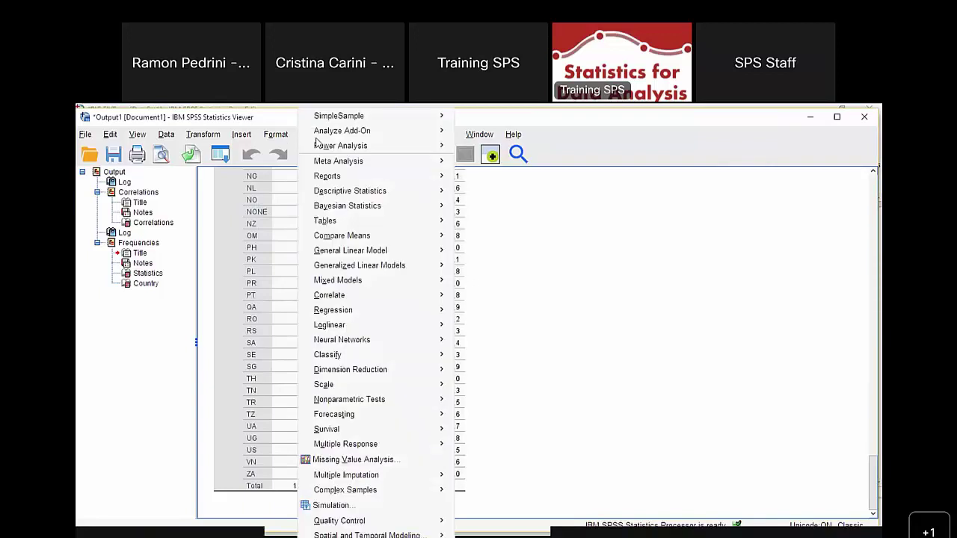
pyautogui.moveTo(284, 132)
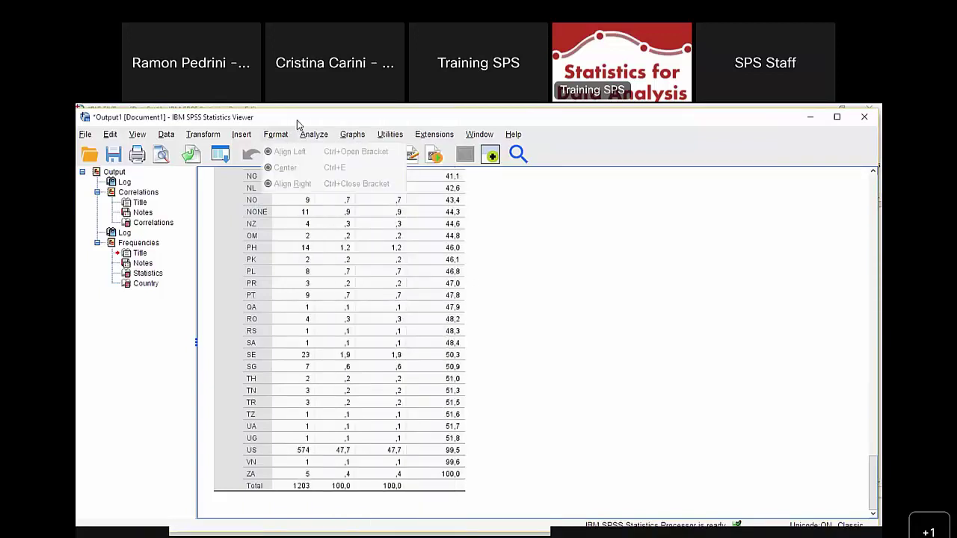
pyautogui.click(320, 121)
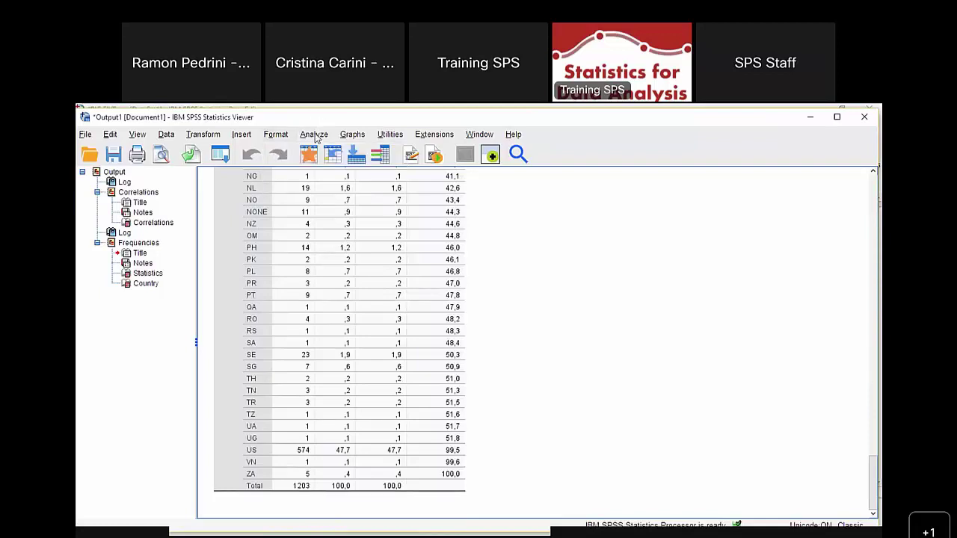
# Try to set up an Independent-Samples T Test on Extroversion2, Emotional Stability, Agreeableness, Conscientiousness and Intellect/Imagination
pyautogui.click(314, 136)
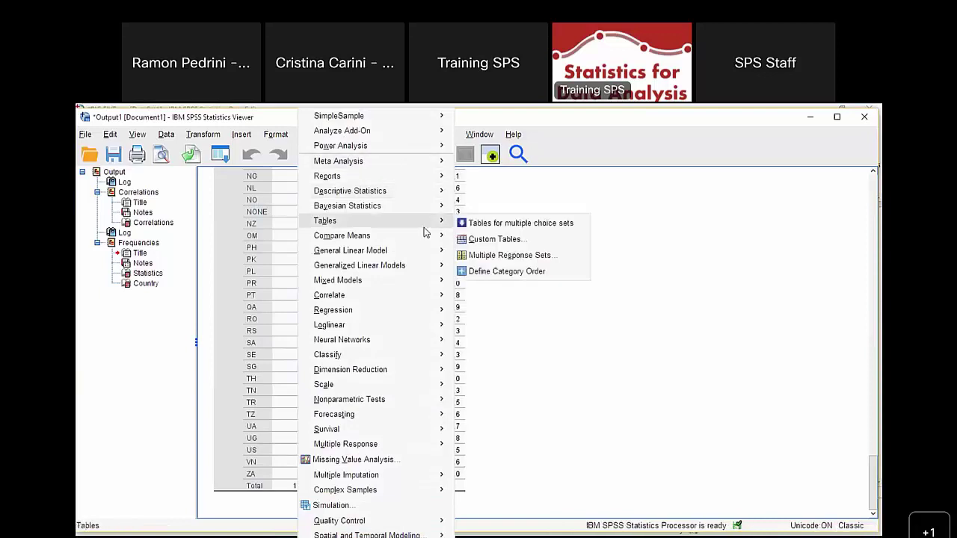
pyautogui.moveTo(430, 244)
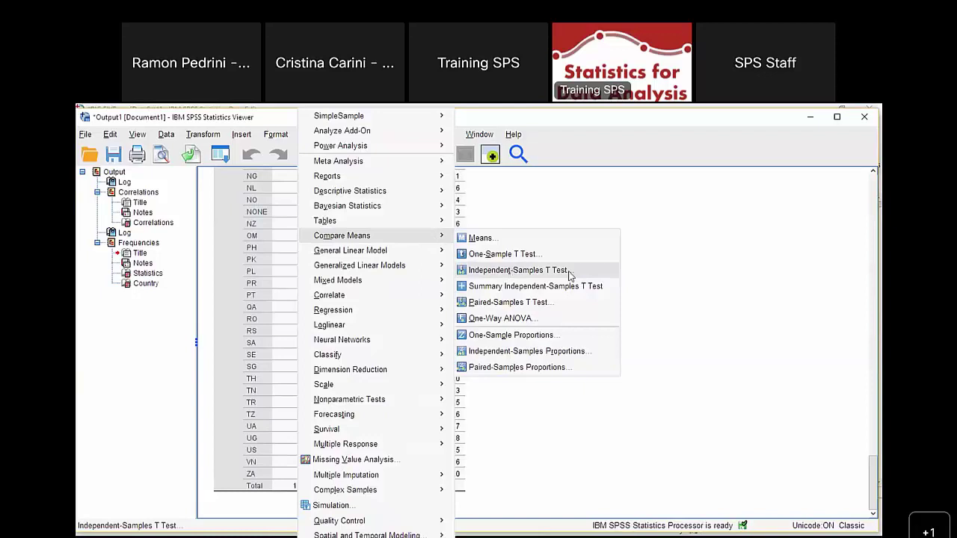
pyautogui.click(524, 270)
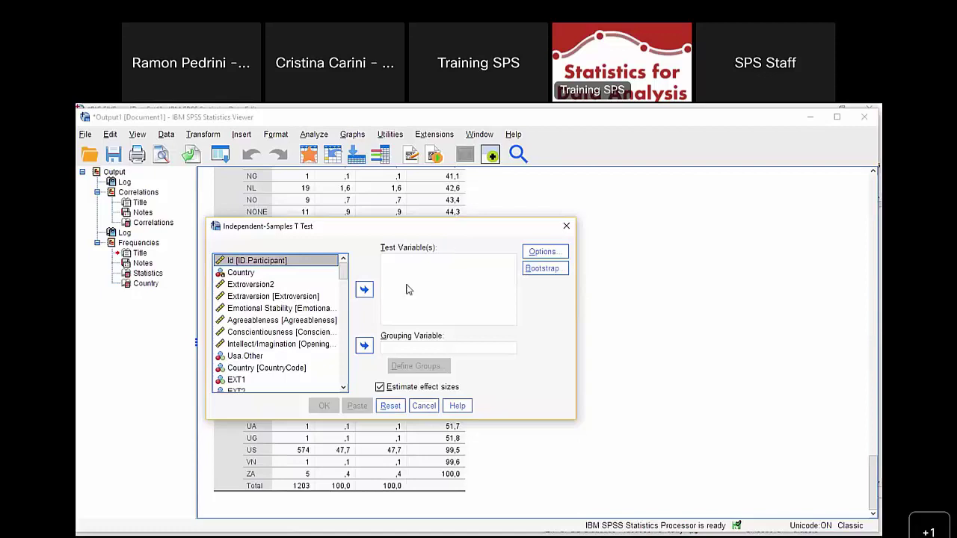
pyautogui.click(263, 286)
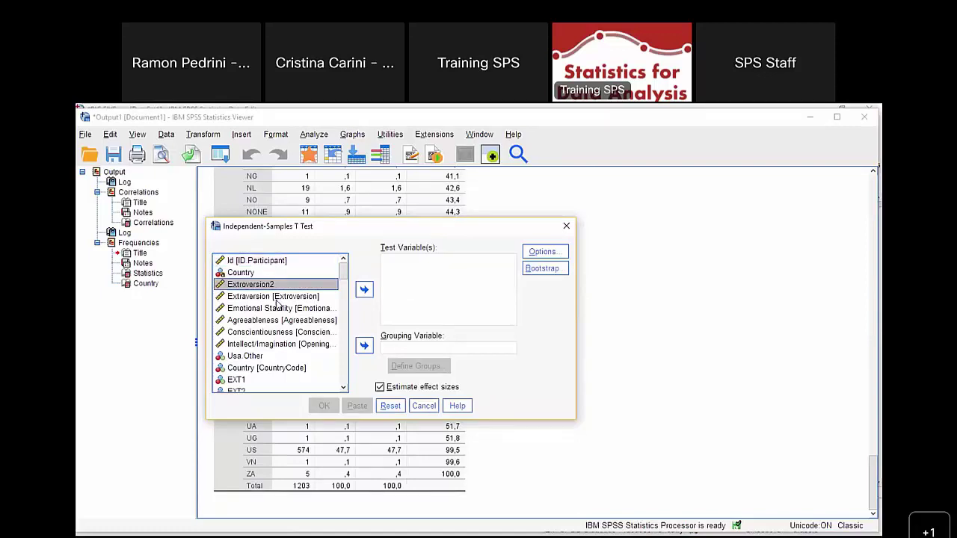
pyautogui.click(365, 292)
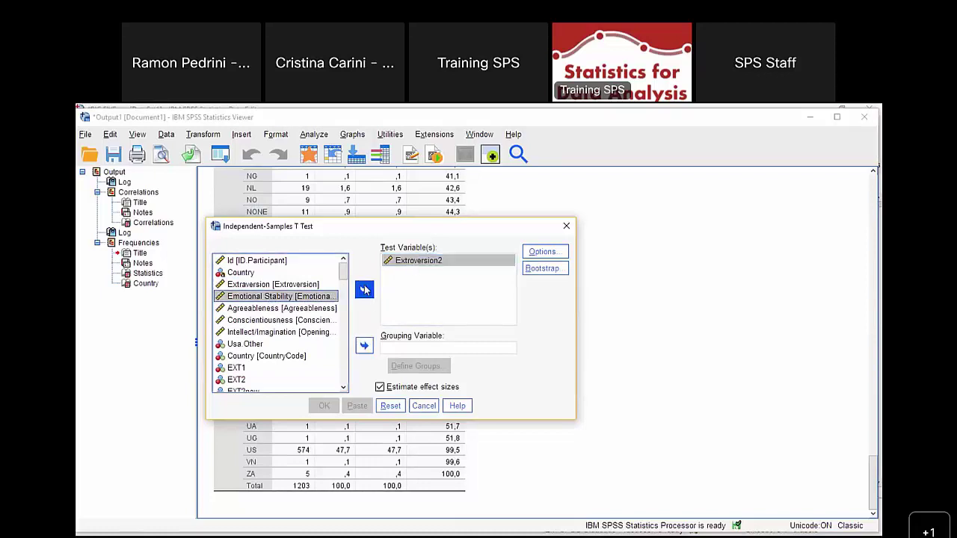
pyautogui.click(364, 290)
pyautogui.click(293, 298)
pyautogui.click(364, 290)
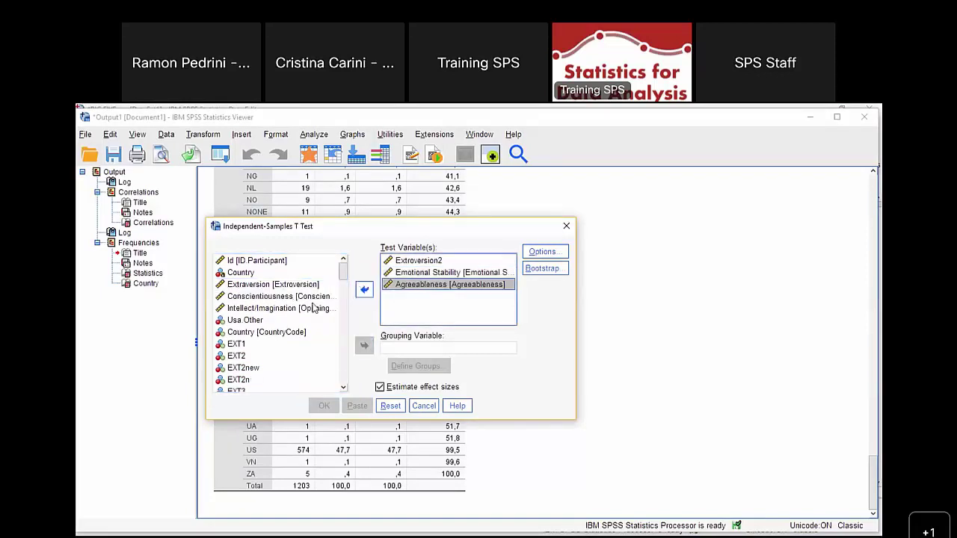
pyautogui.click(364, 292)
pyautogui.click(299, 296)
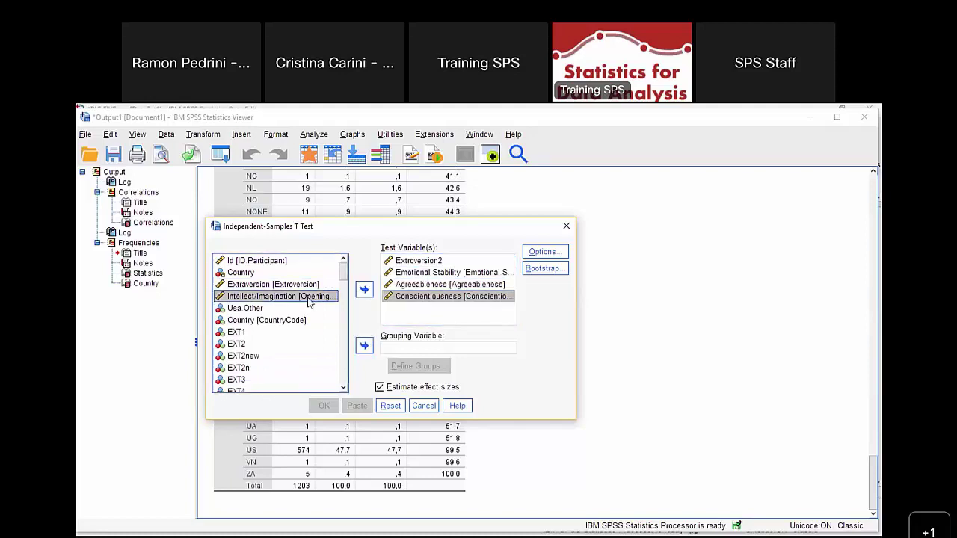
pyautogui.click(364, 291)
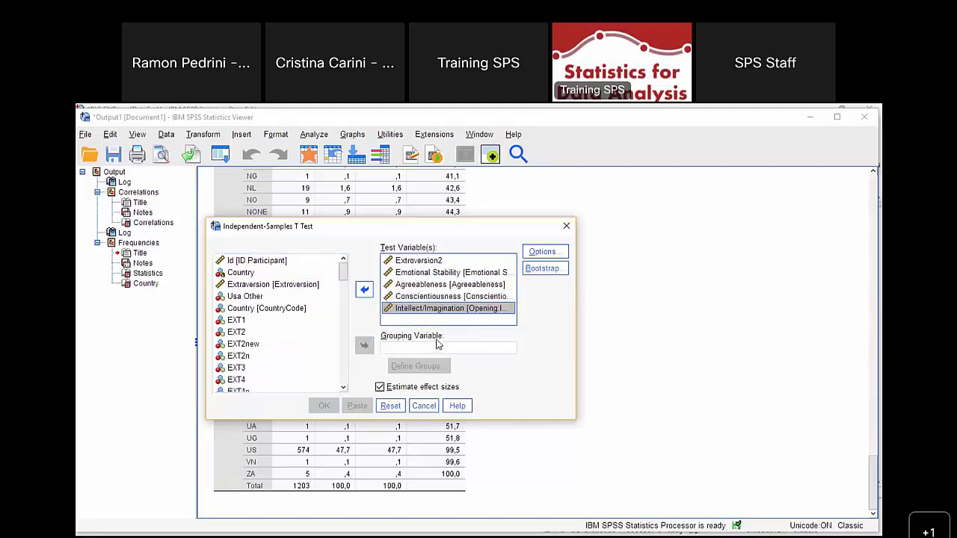
pyautogui.click(257, 274)
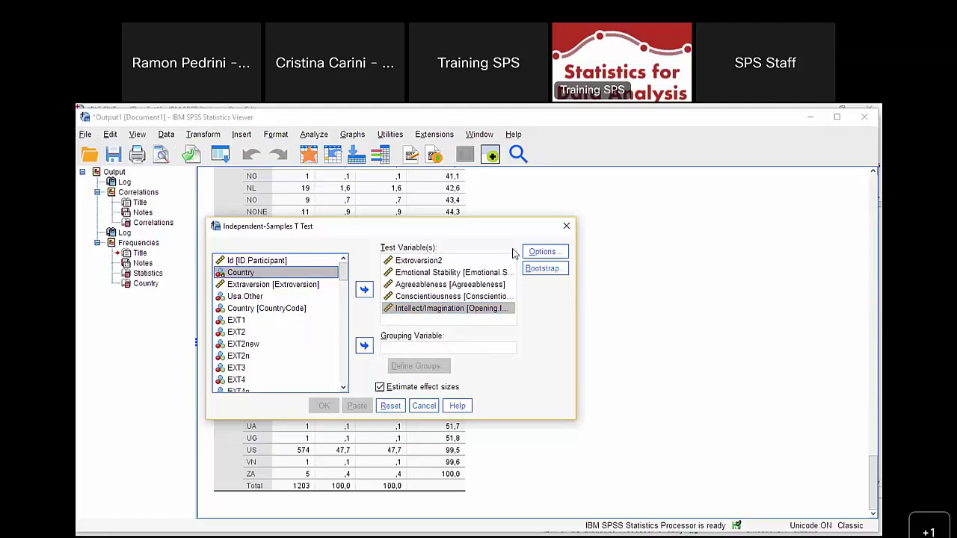
pyautogui.click(566, 227)
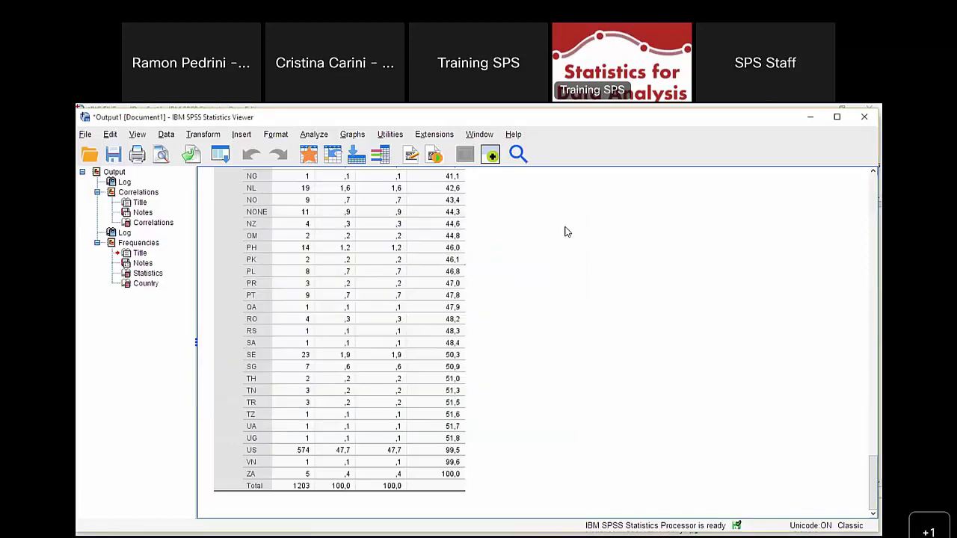
# In the BIG FIVE data, start a cleared Recode into Different Variables with Country as the input variable
pyautogui.click(810, 120)
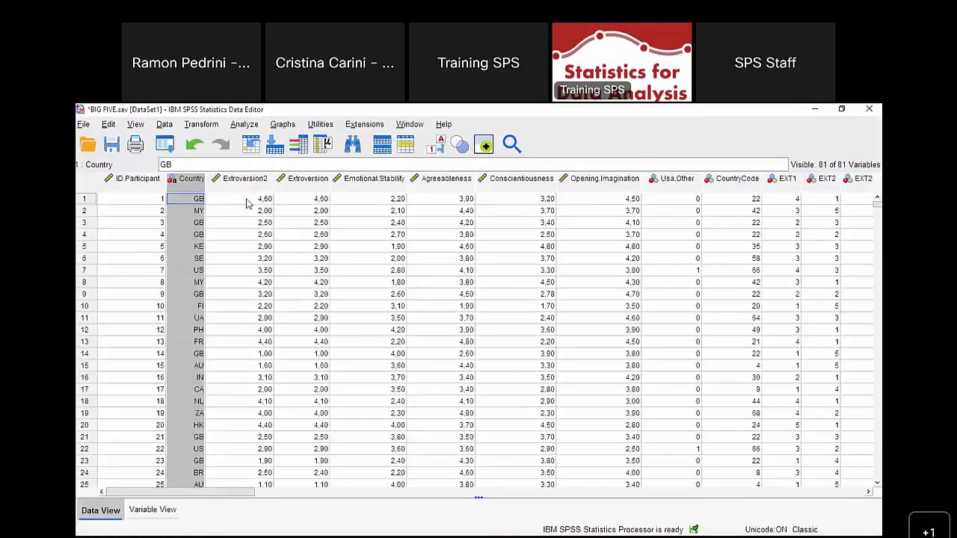
pyautogui.click(202, 124)
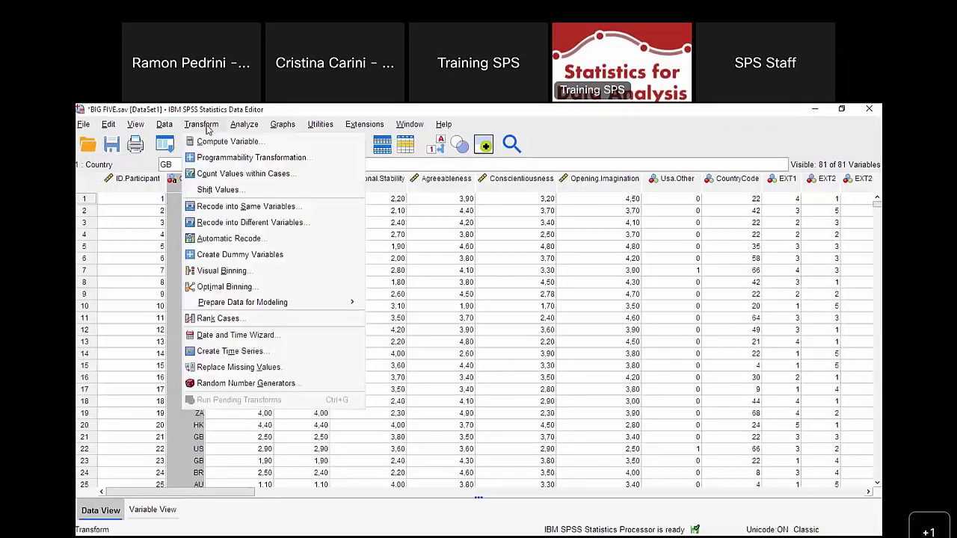
pyautogui.click(252, 223)
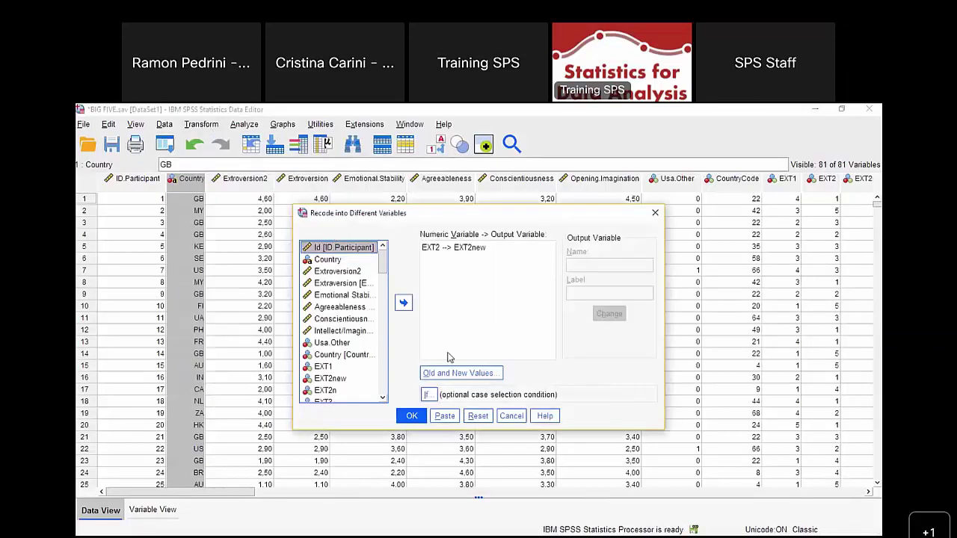
pyautogui.click(477, 417)
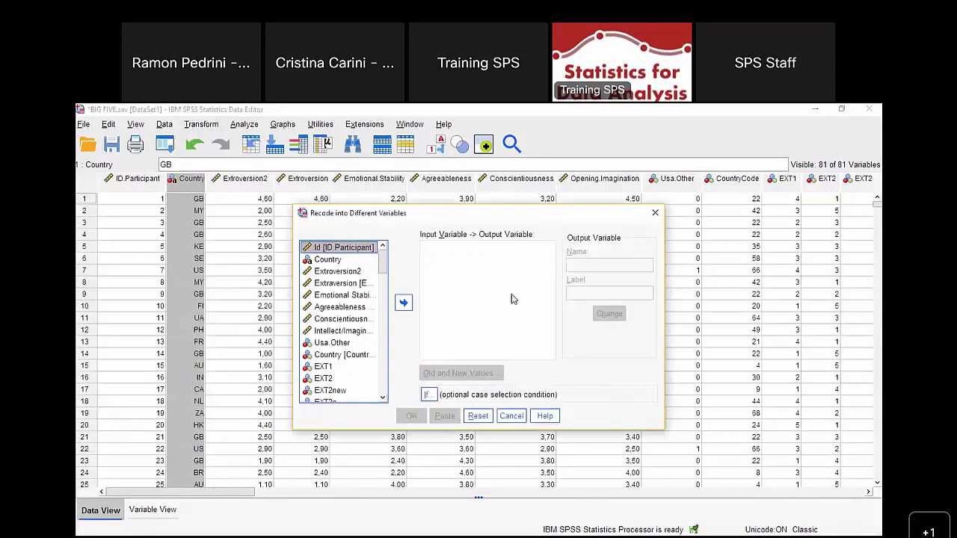
pyautogui.click(330, 261)
pyautogui.click(404, 303)
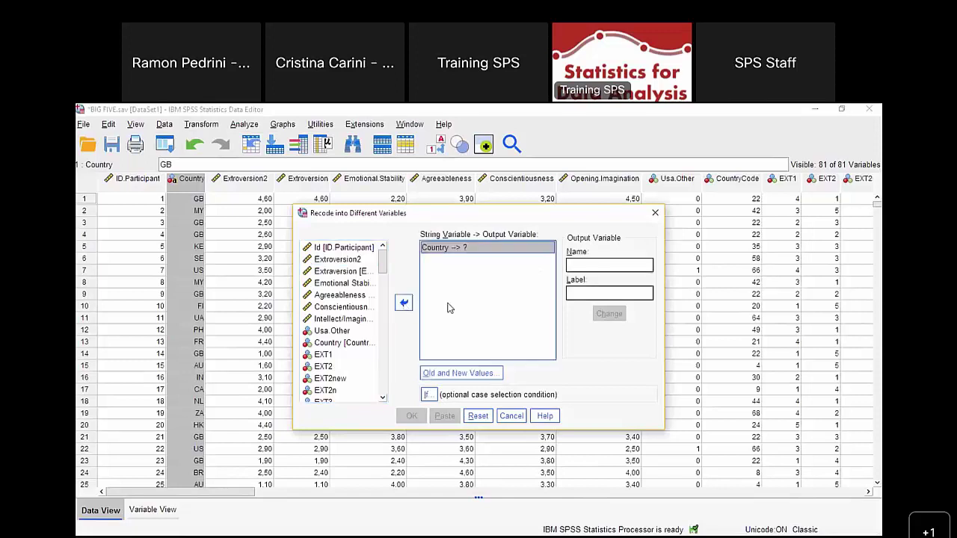
# Add a recode rule for Country that converts the old value US to the new value 1
pyautogui.click(449, 374)
pyautogui.click(377, 250)
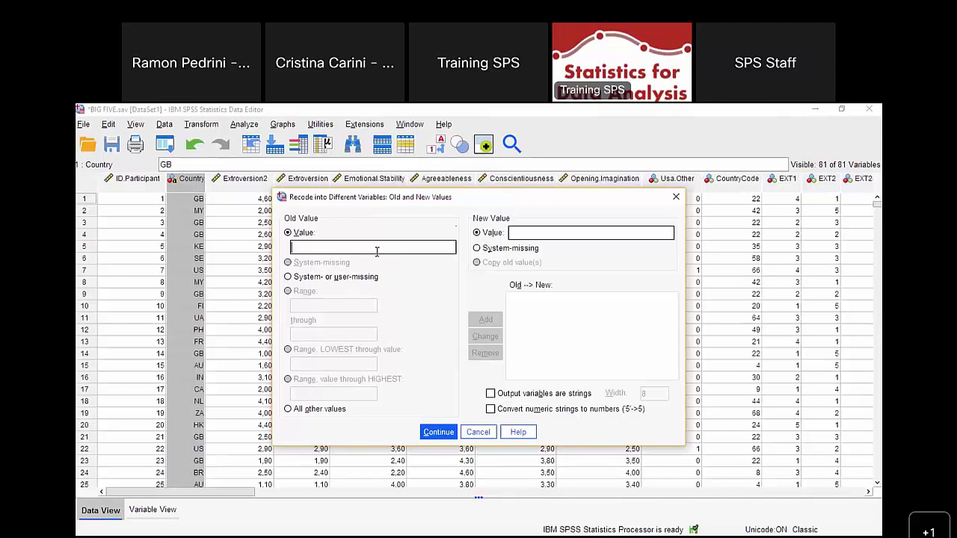
pyautogui.write('US')
pyautogui.click(540, 230)
pyautogui.write('1')
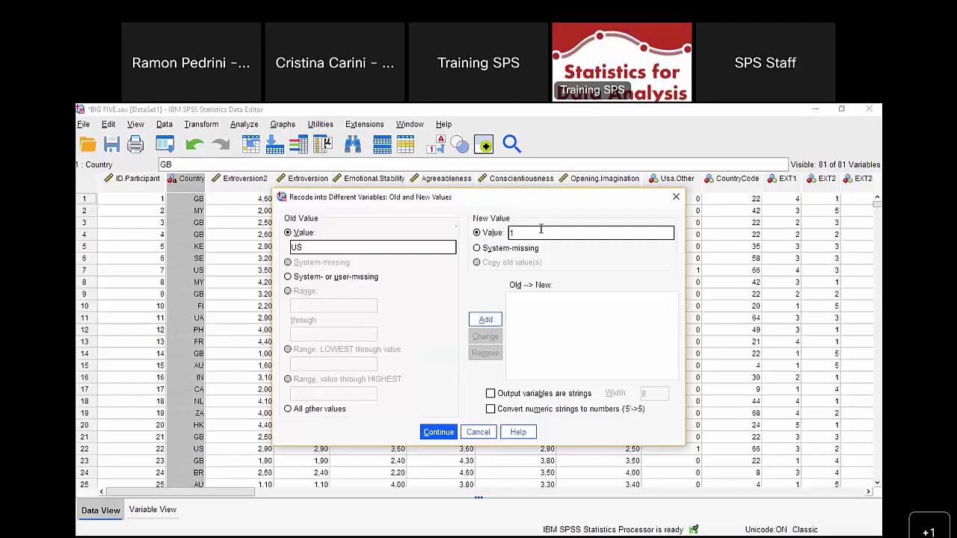
pyautogui.click(476, 323)
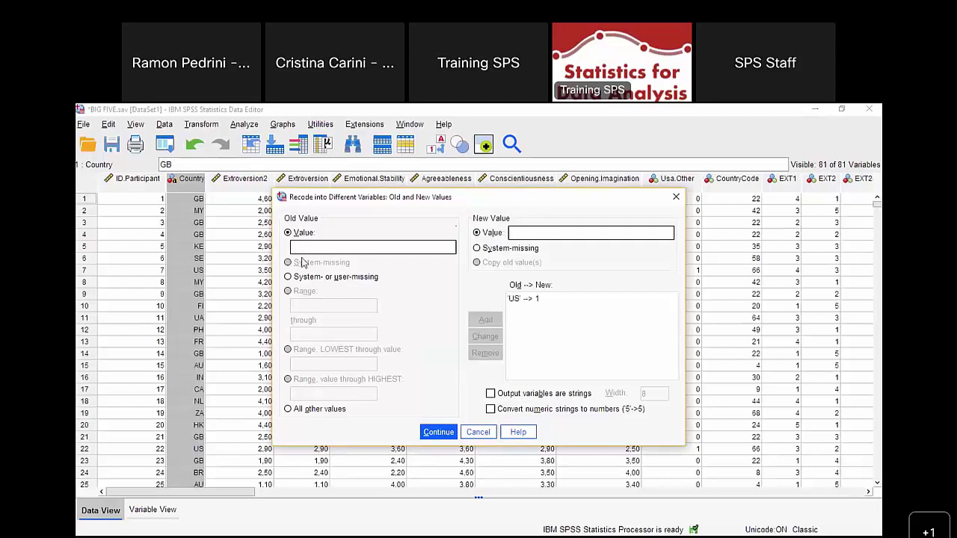
# Add a rule recoding all other Country values to 2 and accept the old and new values
pyautogui.click(289, 411)
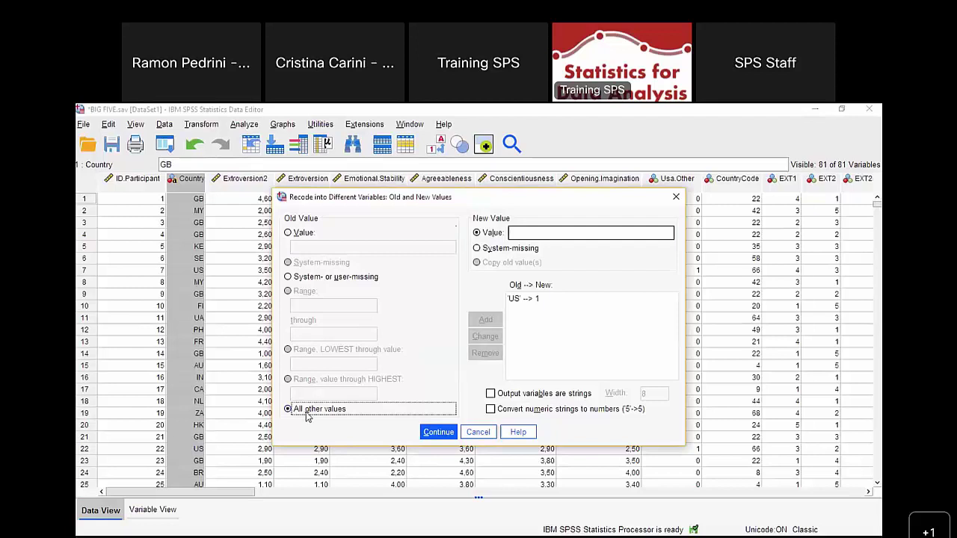
pyautogui.click(543, 232)
pyautogui.write('2')
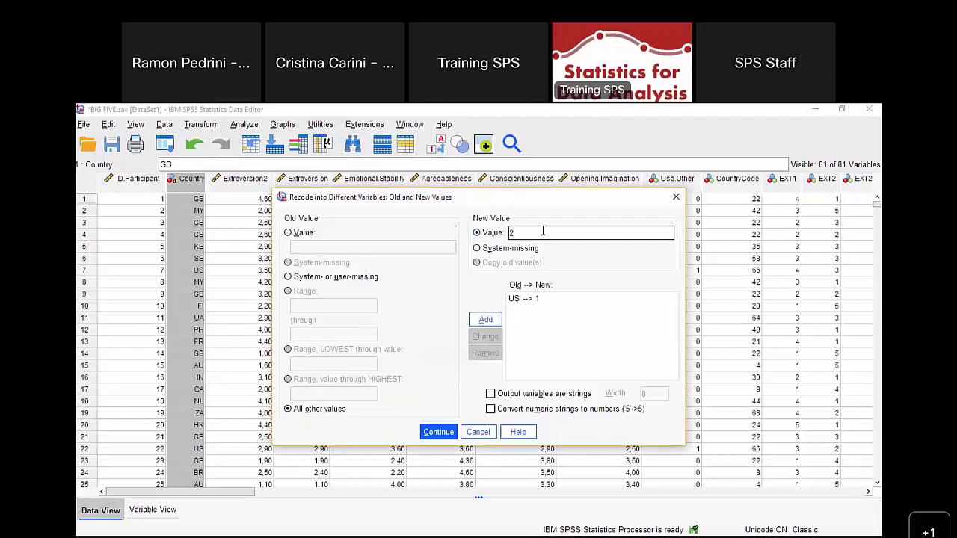
pyautogui.click(485, 318)
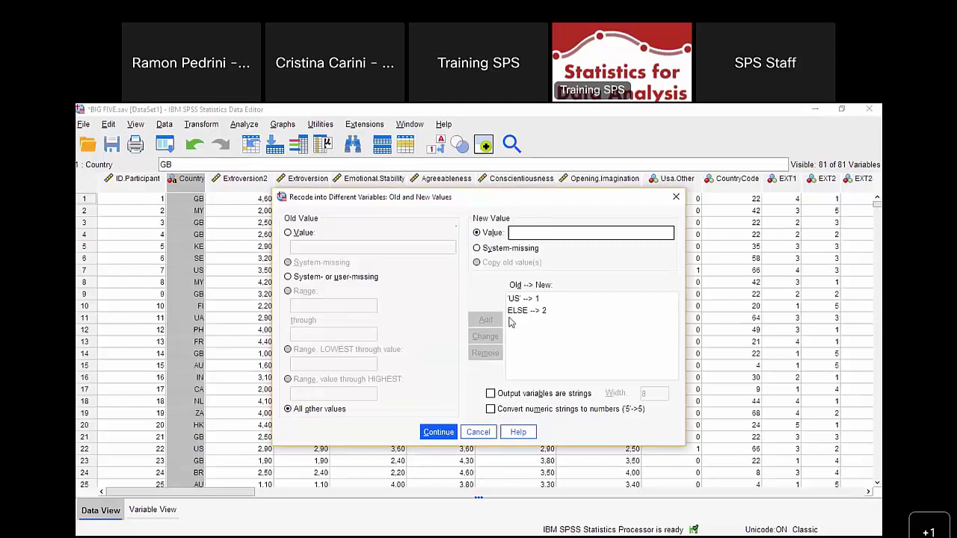
pyautogui.click(439, 432)
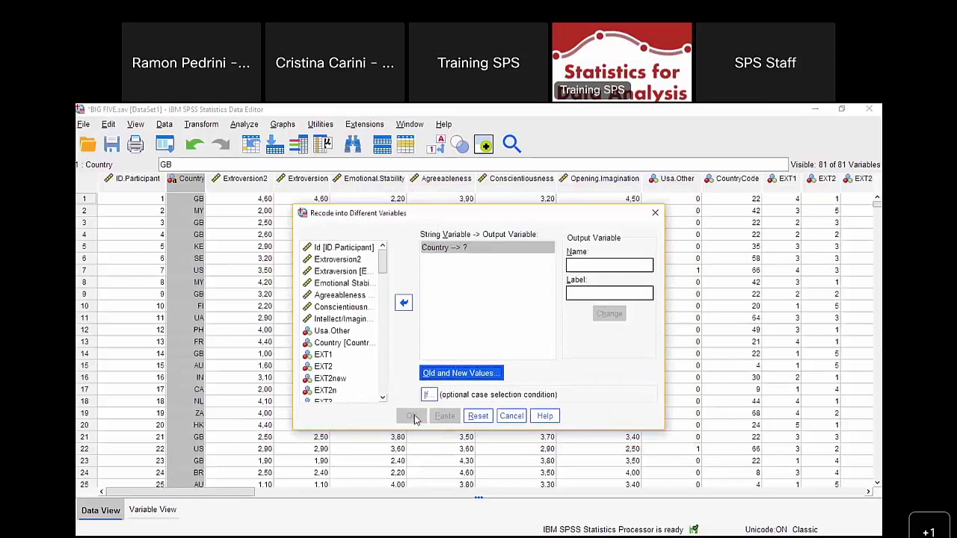
# Try to assign Usa.Other as the output variable name for the Country recode
pyautogui.click(596, 264)
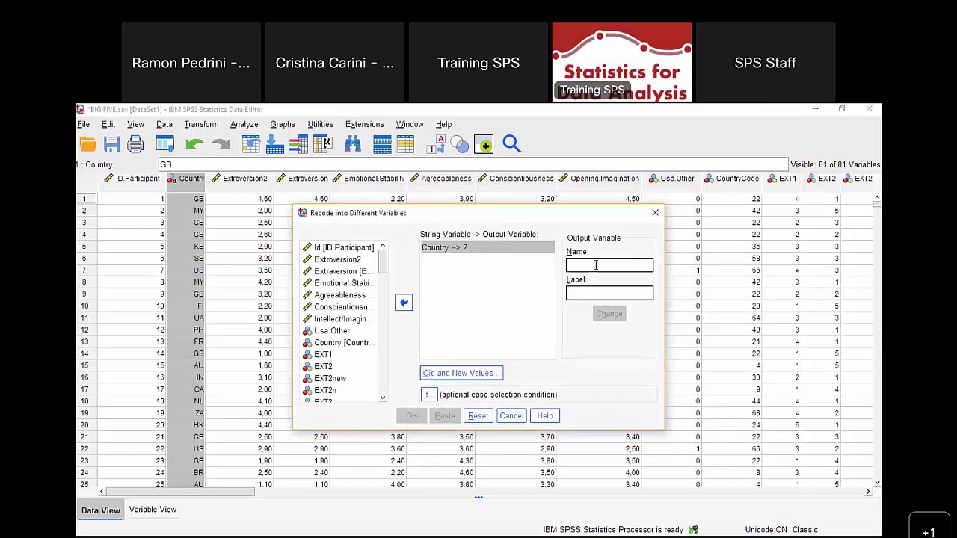
pyautogui.write('Usa')
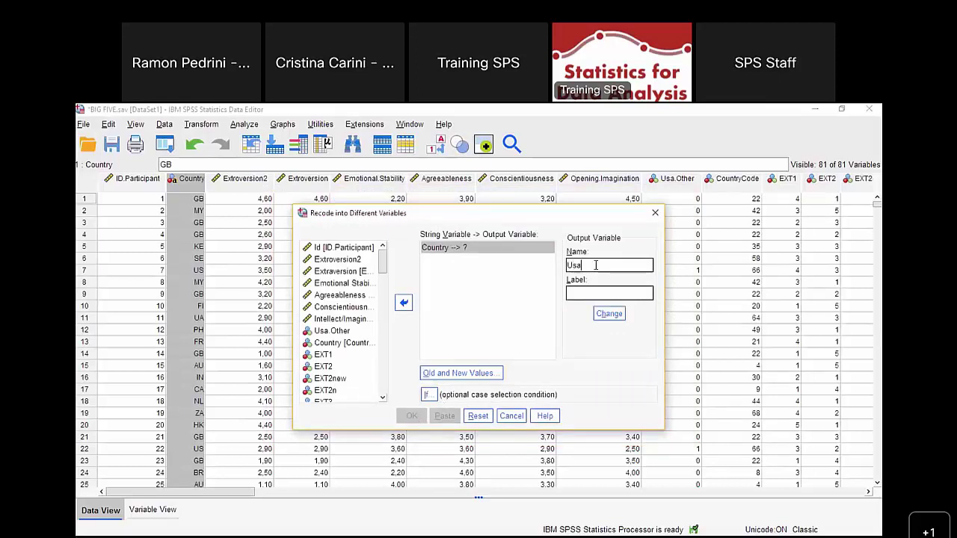
pyautogui.write('.Other')
pyautogui.click(609, 314)
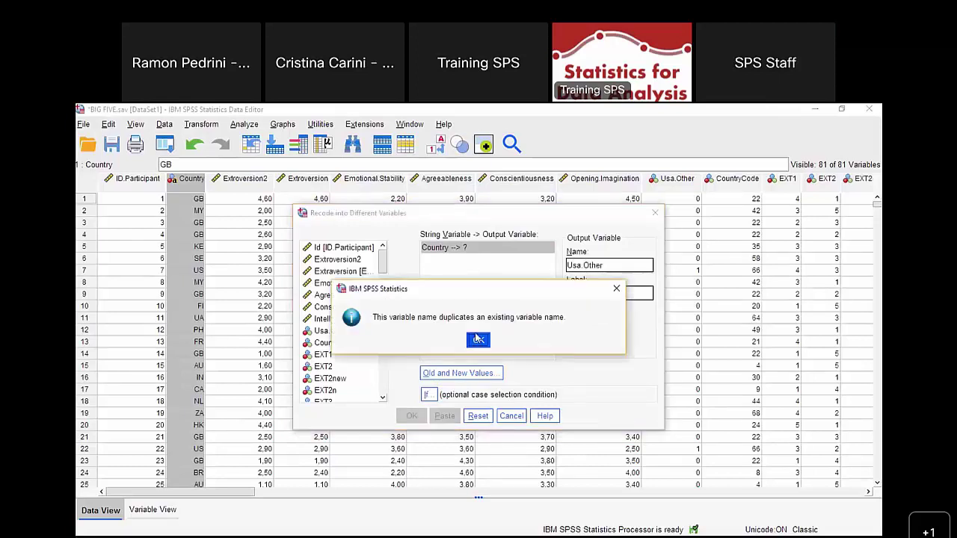
pyautogui.click(478, 340)
# Change the output variable name to Usa_Other and run the Country recode
pyautogui.doubleClick(611, 265)
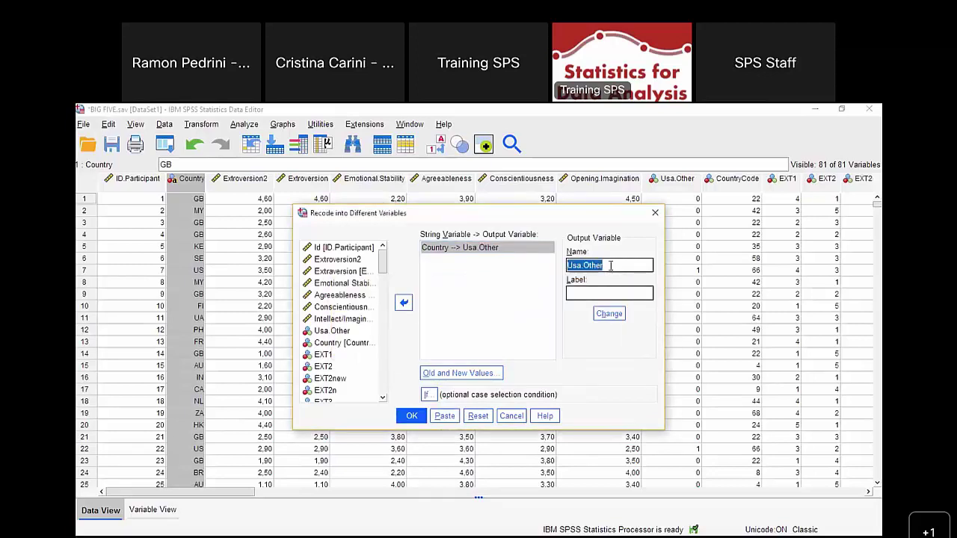
pyautogui.click(611, 265)
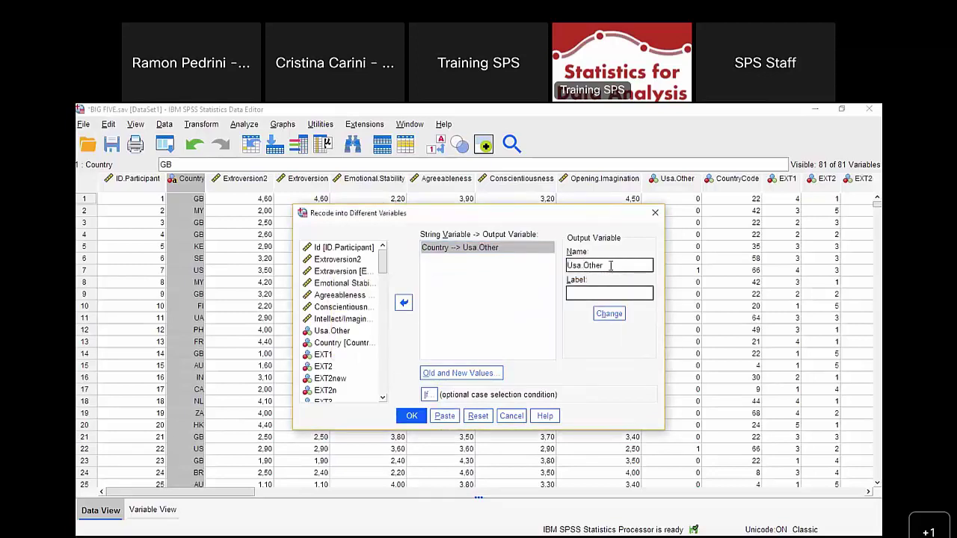
pyautogui.press('BackSpace')
pyautogui.write('_')
pyautogui.click(614, 315)
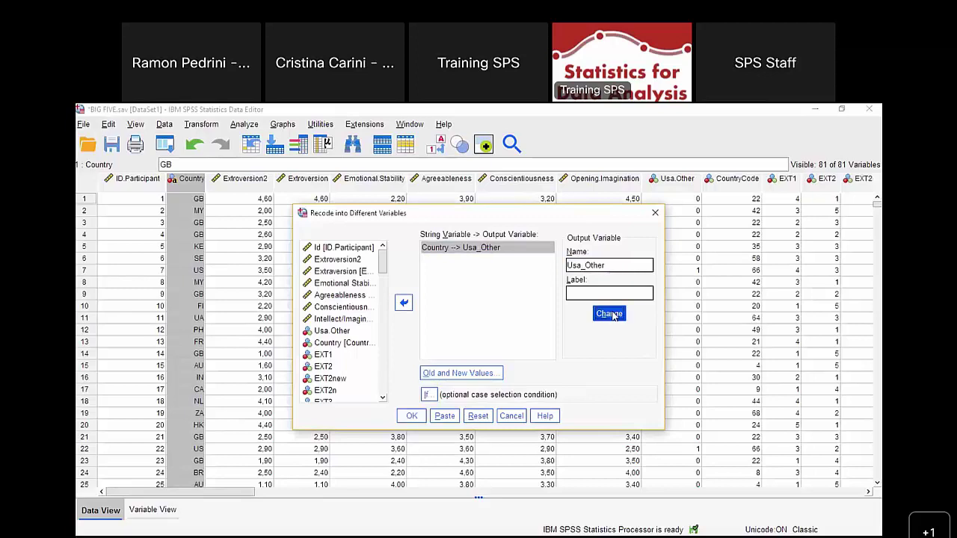
pyautogui.click(412, 418)
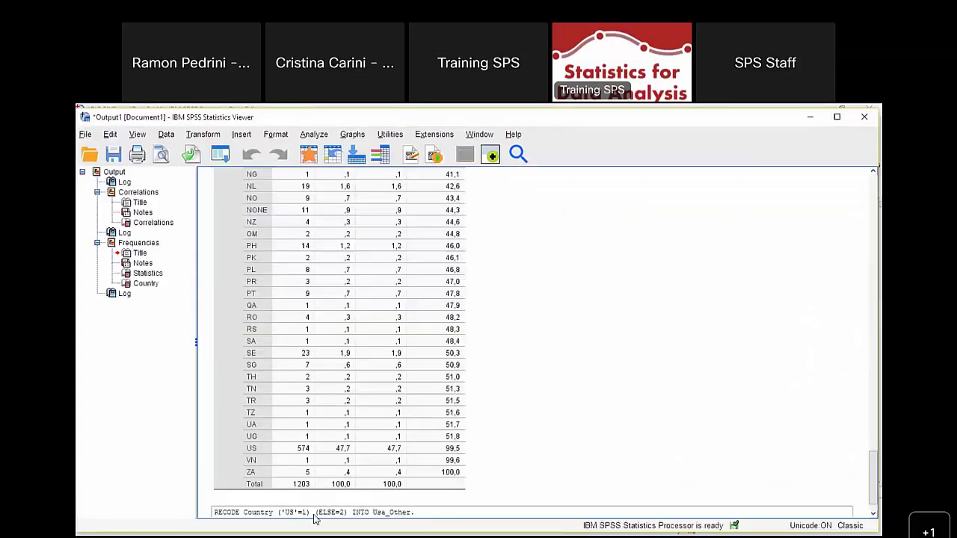
# From the BIG FIVE data, start an Independent-Samples T Test on Extroversion2, Emotional Stability, Agreeableness, Conscientiousness and Intellect/Imagination
pyautogui.click(703, 105)
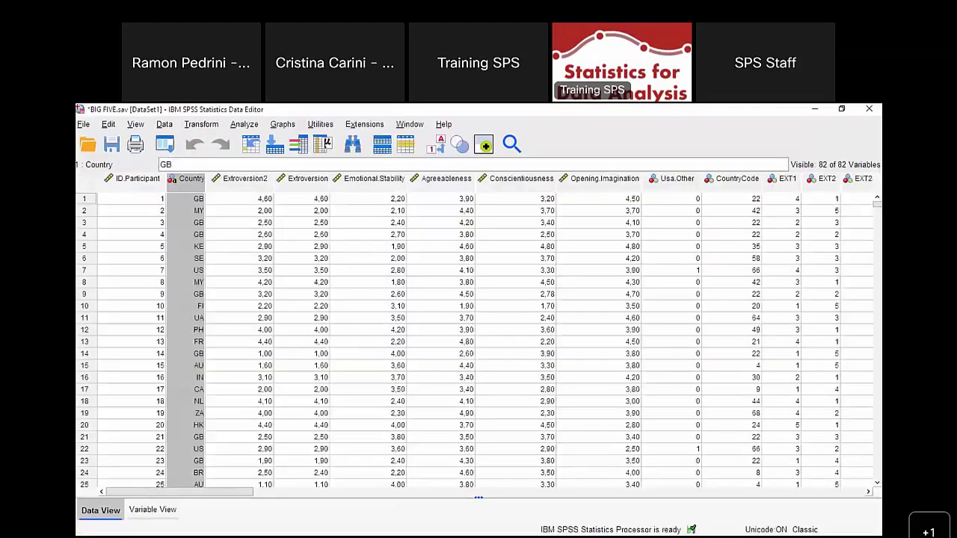
pyautogui.click(244, 125)
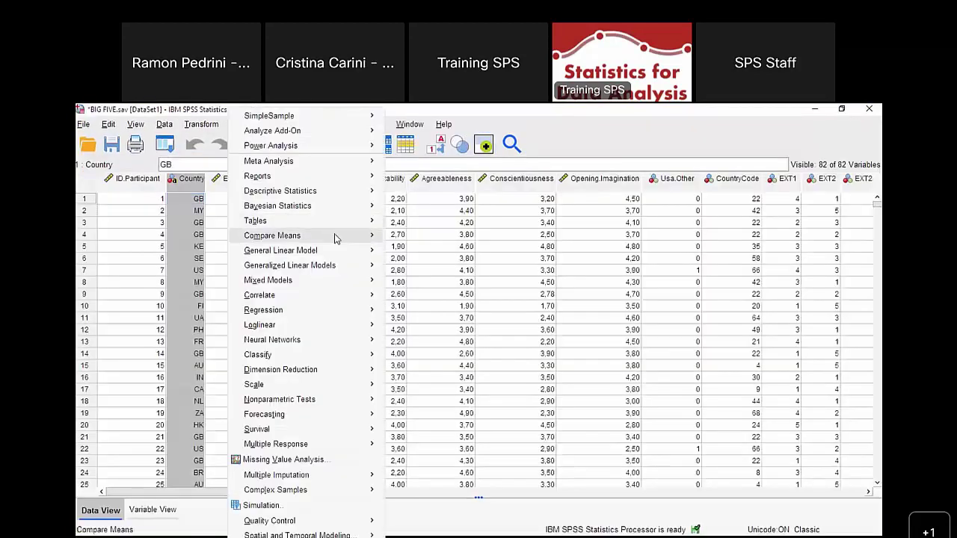
pyautogui.moveTo(344, 236)
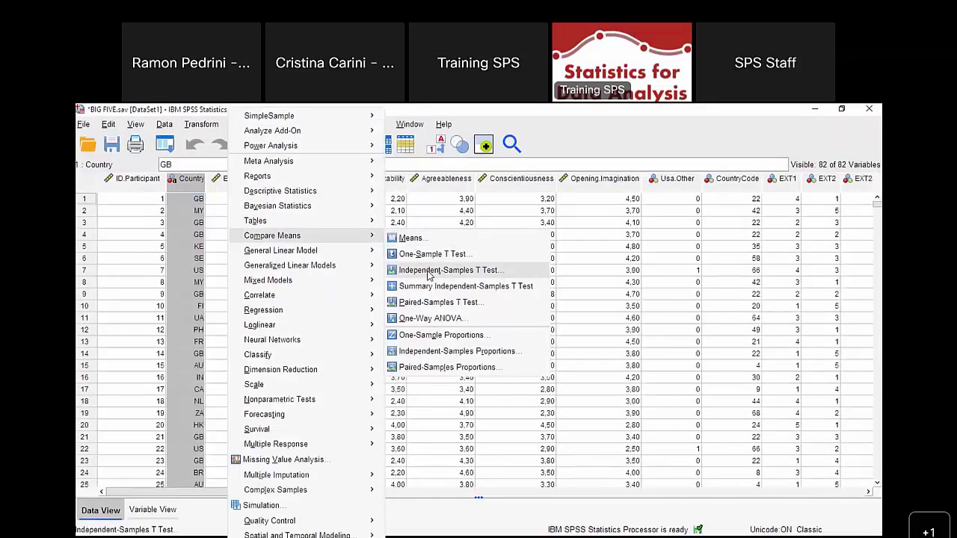
pyautogui.click(428, 273)
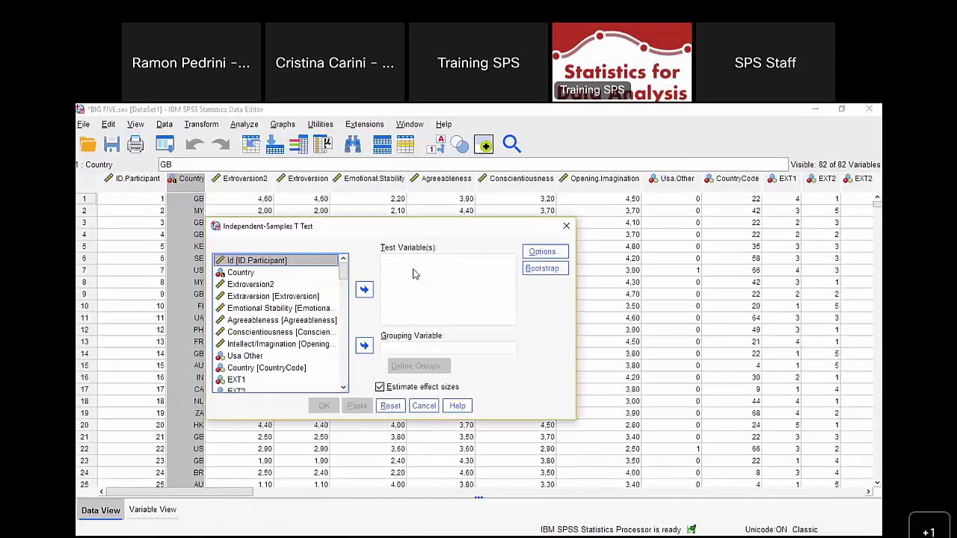
pyautogui.click(292, 285)
pyautogui.moveTo(298, 312); pyautogui.dragTo(283, 350)
pyautogui.click(363, 290)
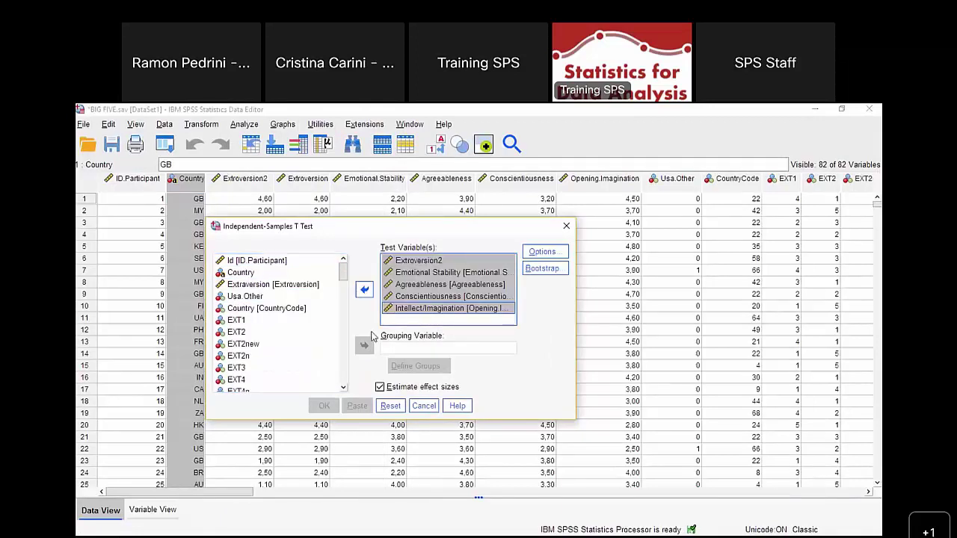
# Group the t test by Usa.Other with a cut point of 0.5 and run it
pyautogui.click(261, 298)
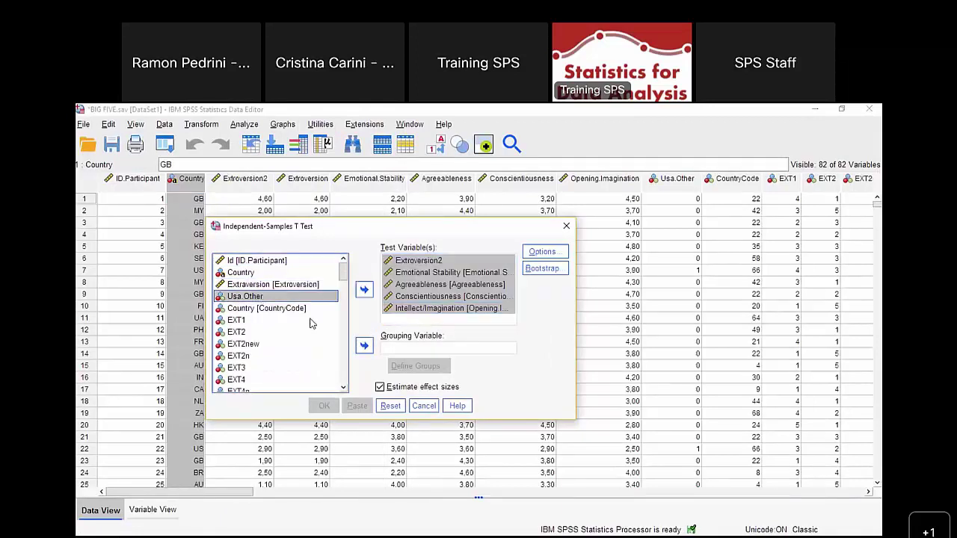
pyautogui.click(363, 347)
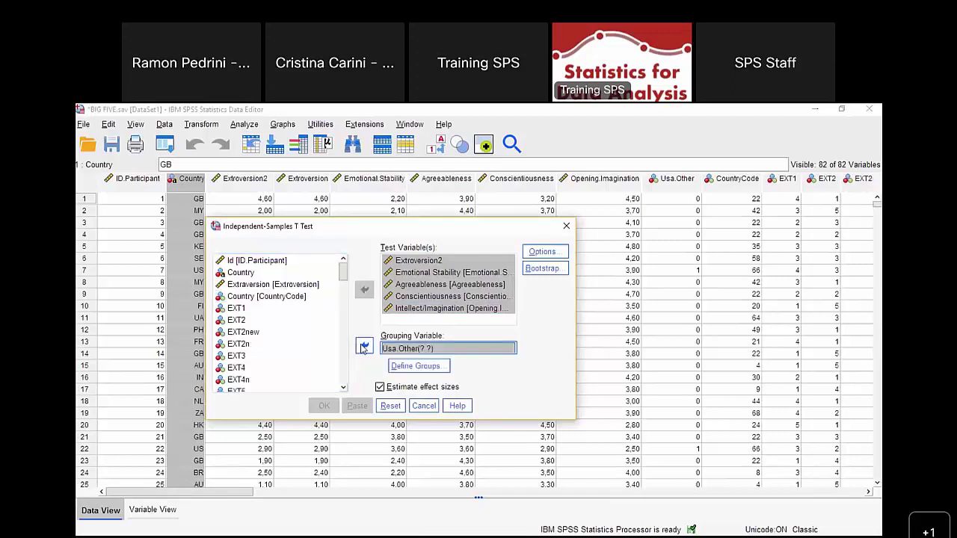
pyautogui.click(419, 367)
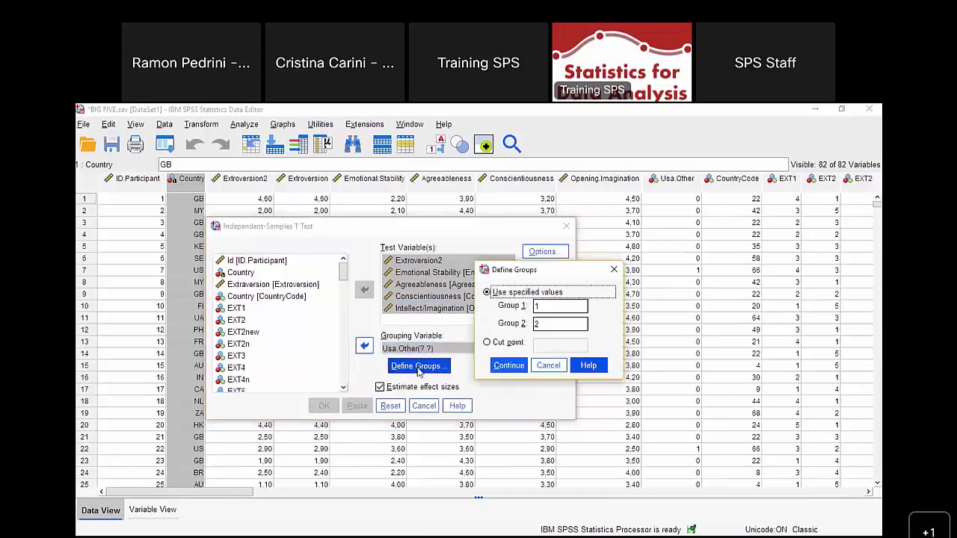
pyautogui.click(552, 306)
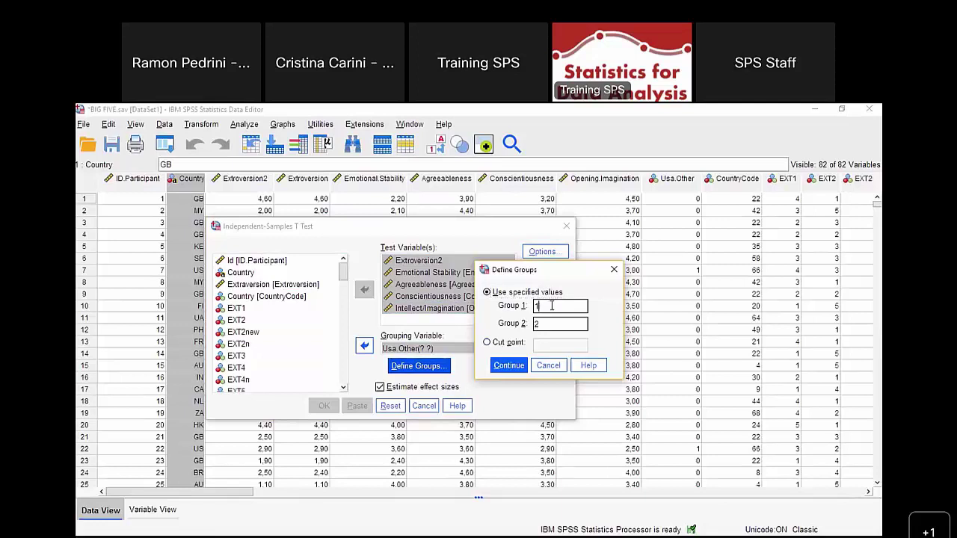
pyautogui.click(487, 342)
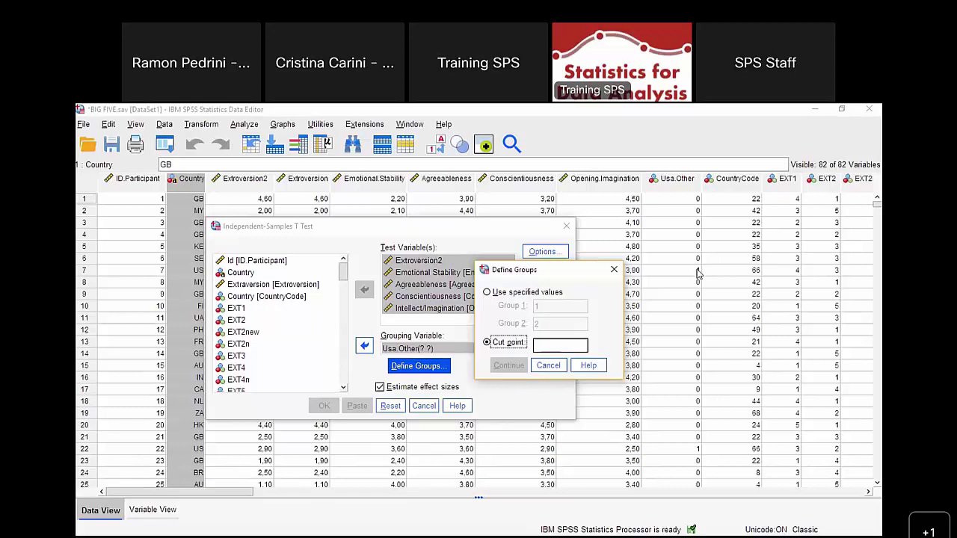
pyautogui.click(558, 344)
pyautogui.write('0.5')
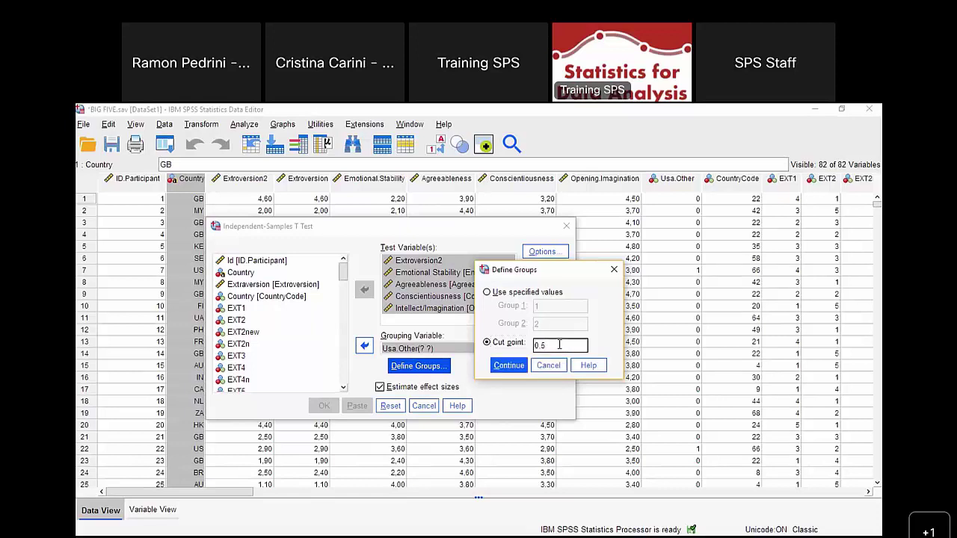
pyautogui.click(515, 369)
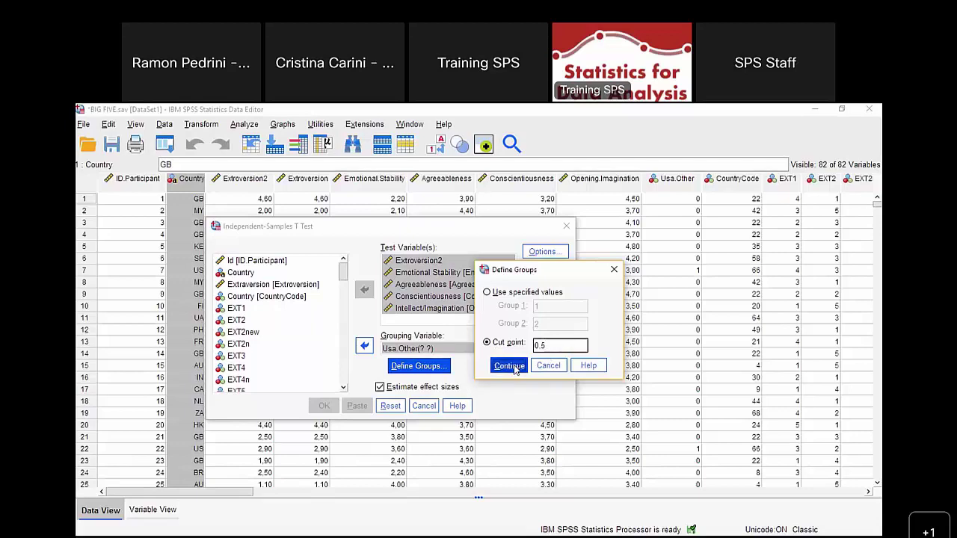
pyautogui.click(324, 407)
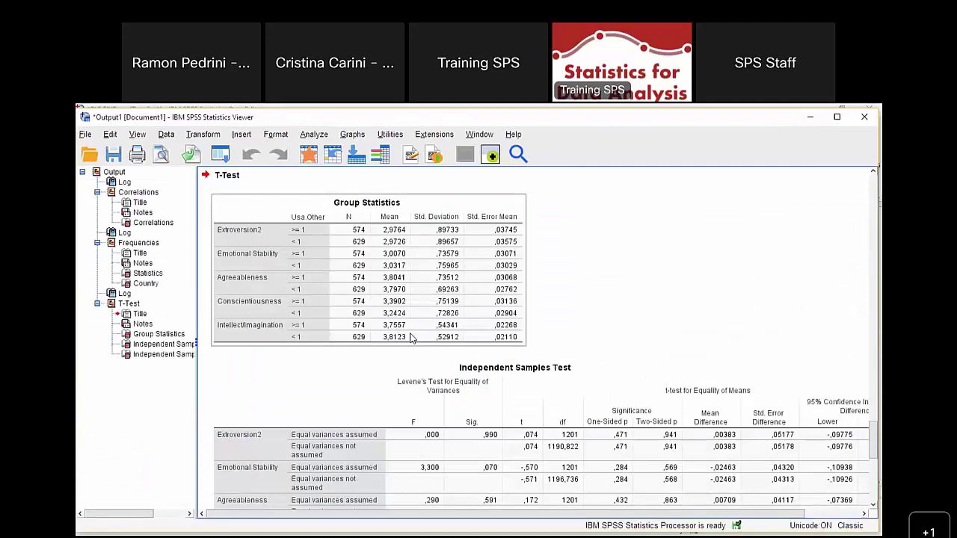
# Narrow the output outline so the t-test tables fit in full width, and review the Group Statistics table
pyautogui.scroll(-3, 411, 339)
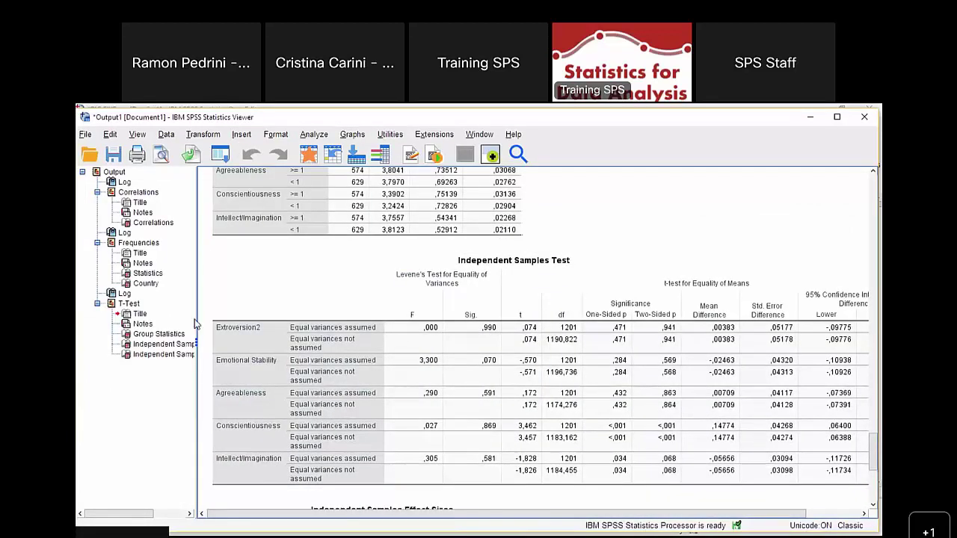
pyautogui.moveTo(194, 323); pyautogui.dragTo(90, 318)
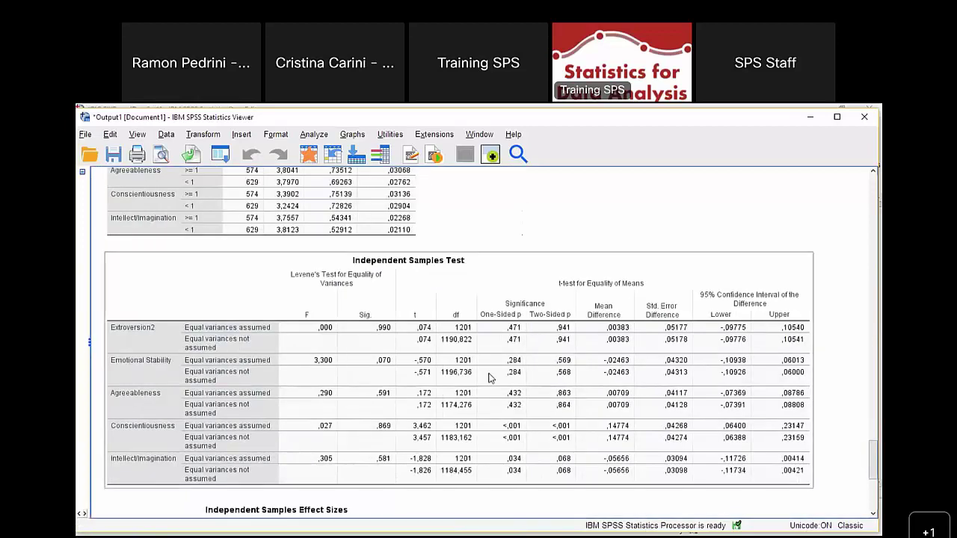
pyautogui.scroll(5, 827, 288)
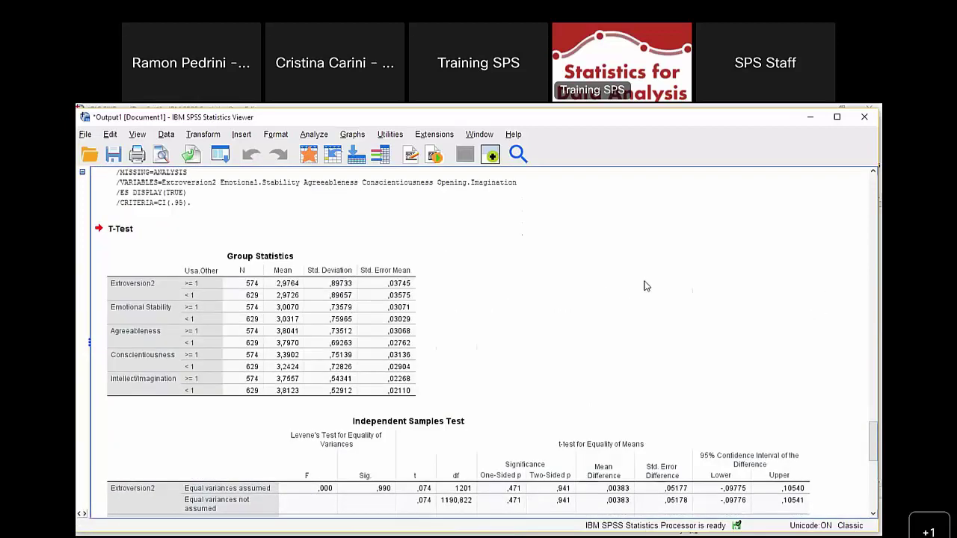
pyautogui.click(233, 253)
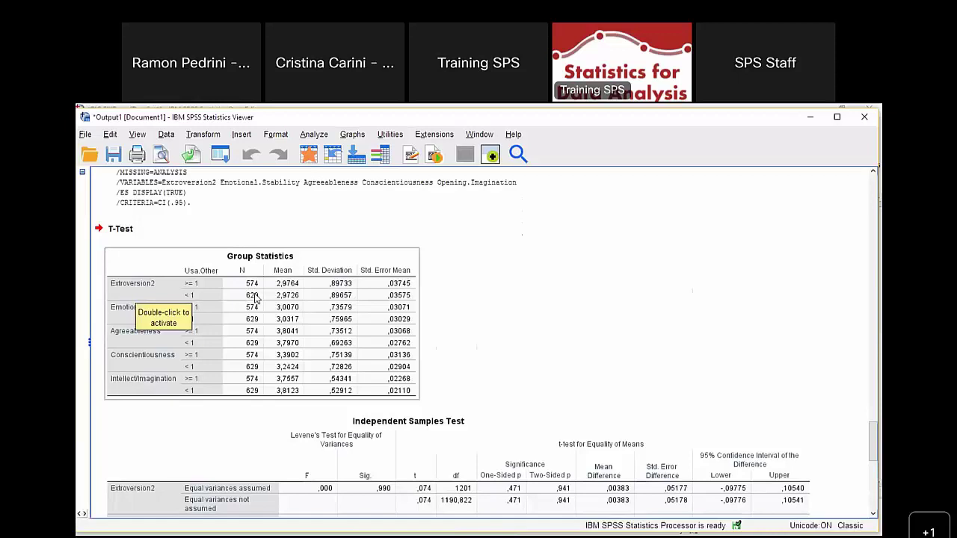
pyautogui.click(566, 305)
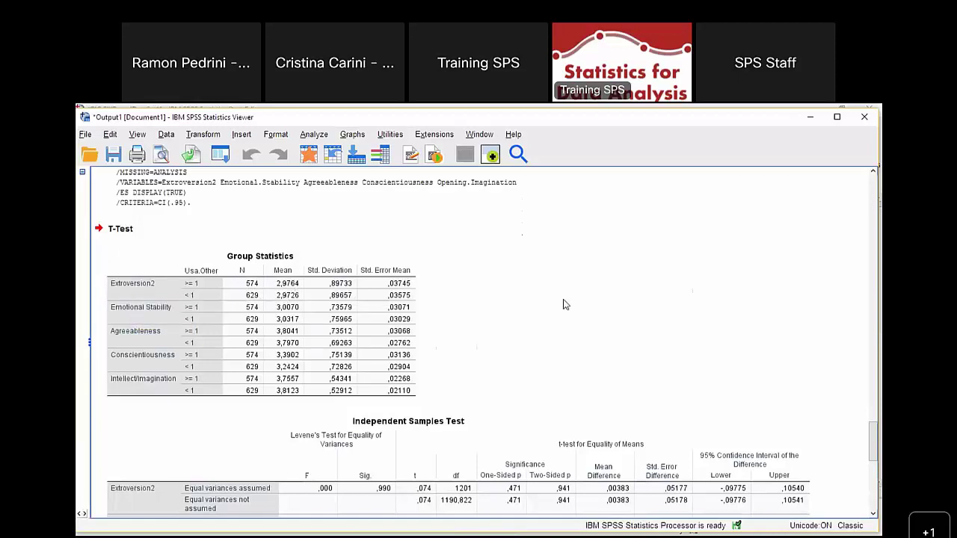
pyautogui.click(114, 323)
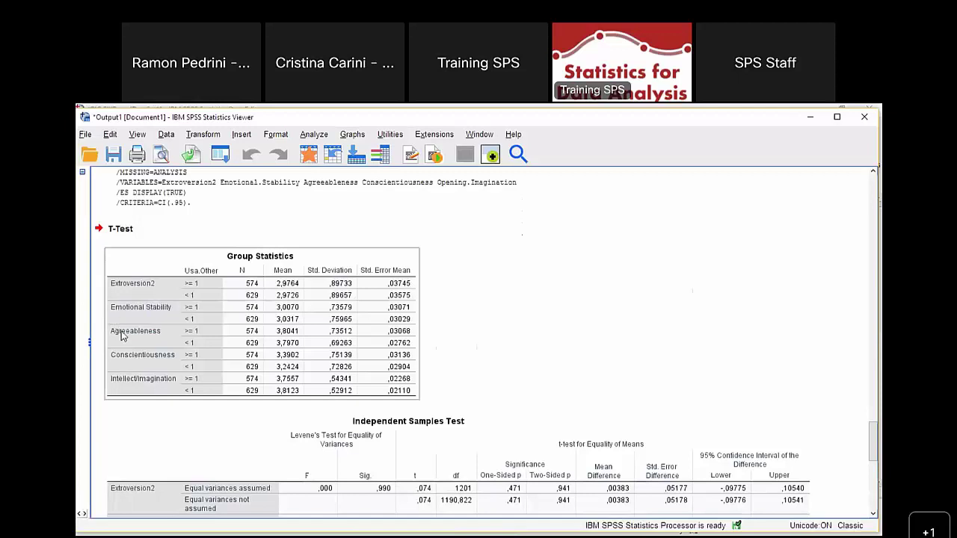
pyautogui.click(124, 420)
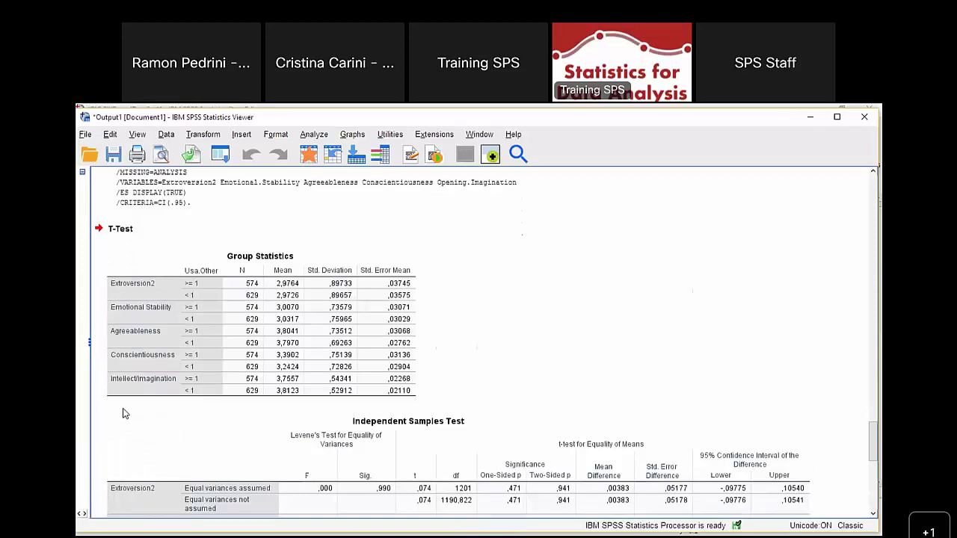
# Examine Levene's test, the t-test significance values and the effect sizes for the five personality traits
pyautogui.scroll(-2, 124, 414)
pyautogui.scroll(-4, 141, 381)
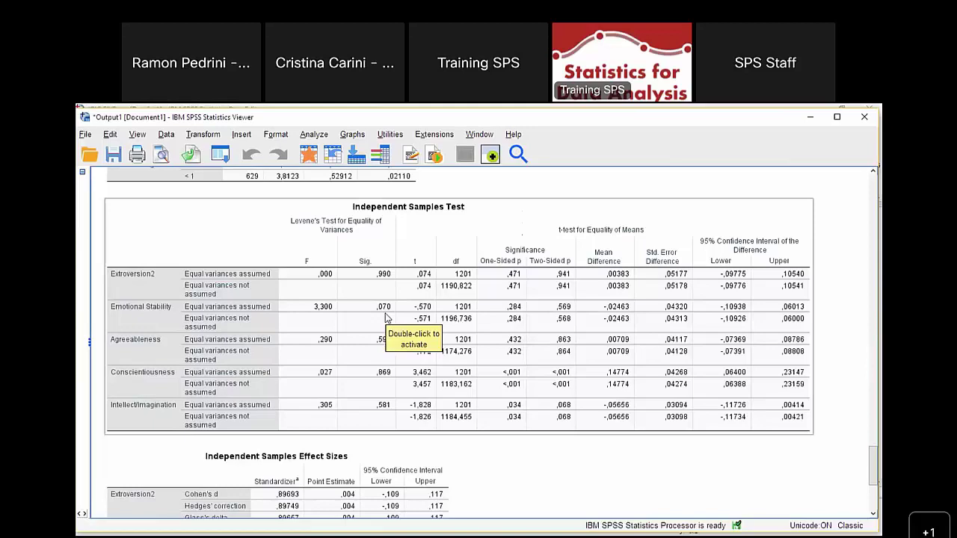
pyautogui.scroll(2, 369, 318)
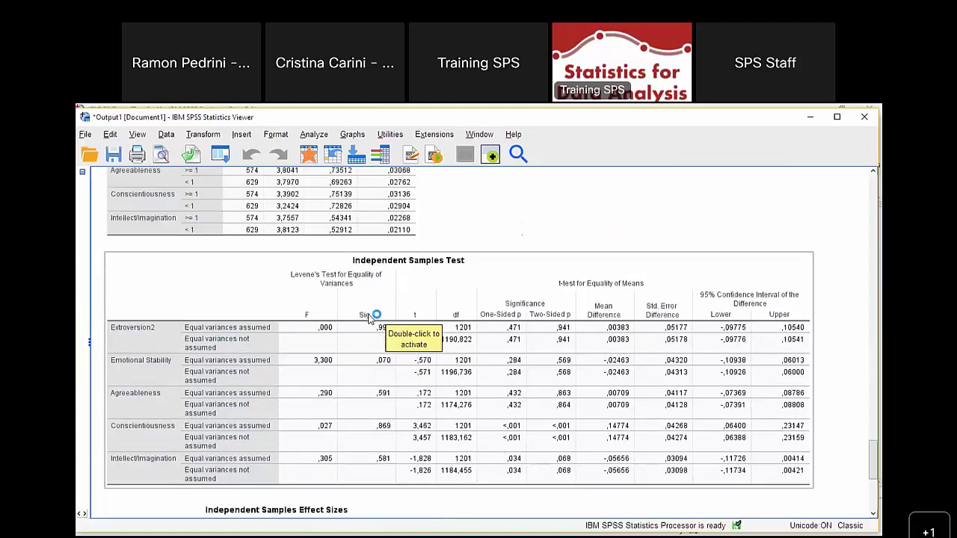
pyautogui.scroll(4, 369, 318)
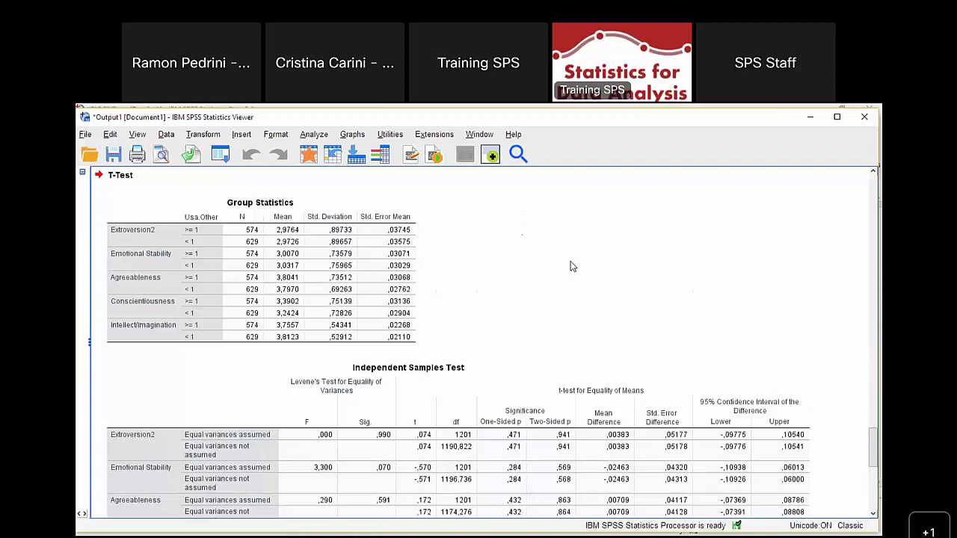
pyautogui.scroll(-3, 571, 266)
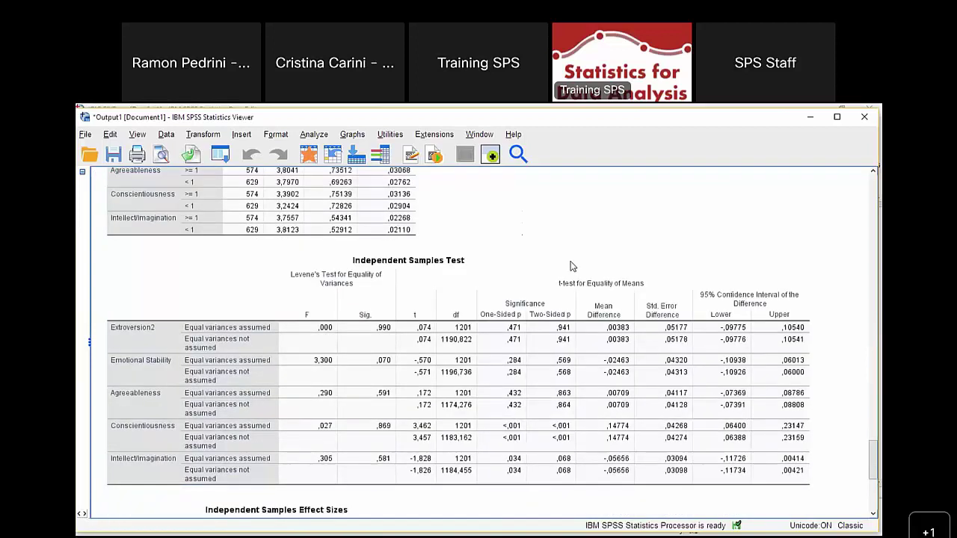
pyautogui.click(570, 266)
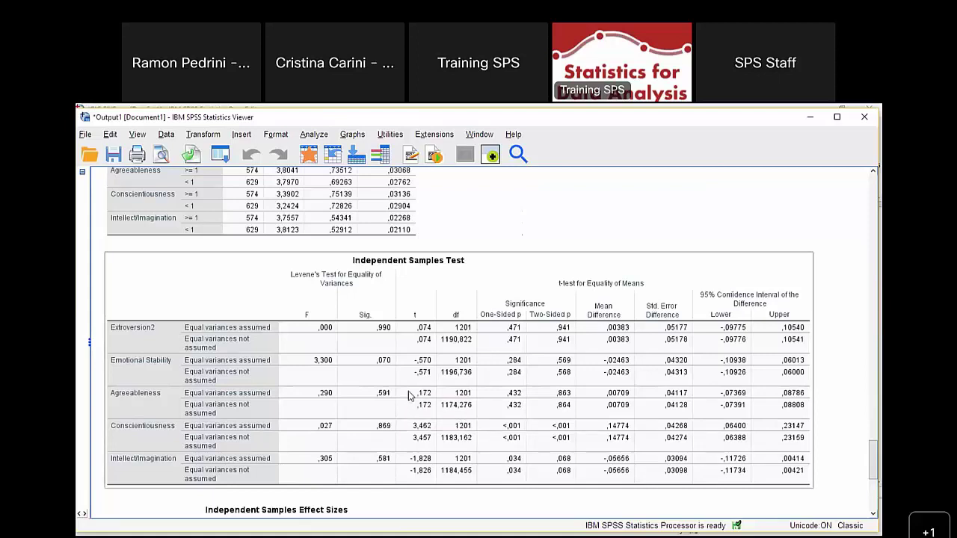
pyautogui.scroll(-1, 410, 396)
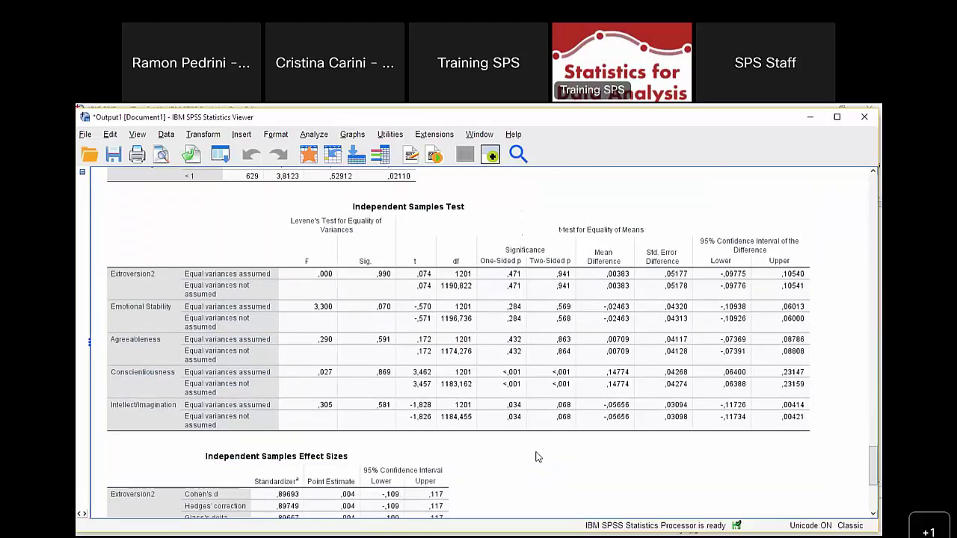
pyautogui.scroll(-3, 535, 457)
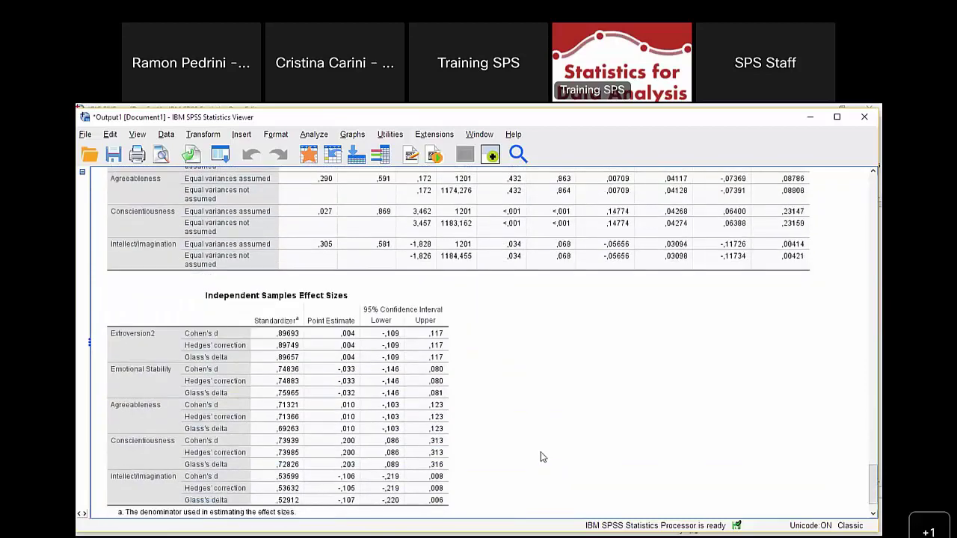
pyautogui.scroll(4, 542, 453)
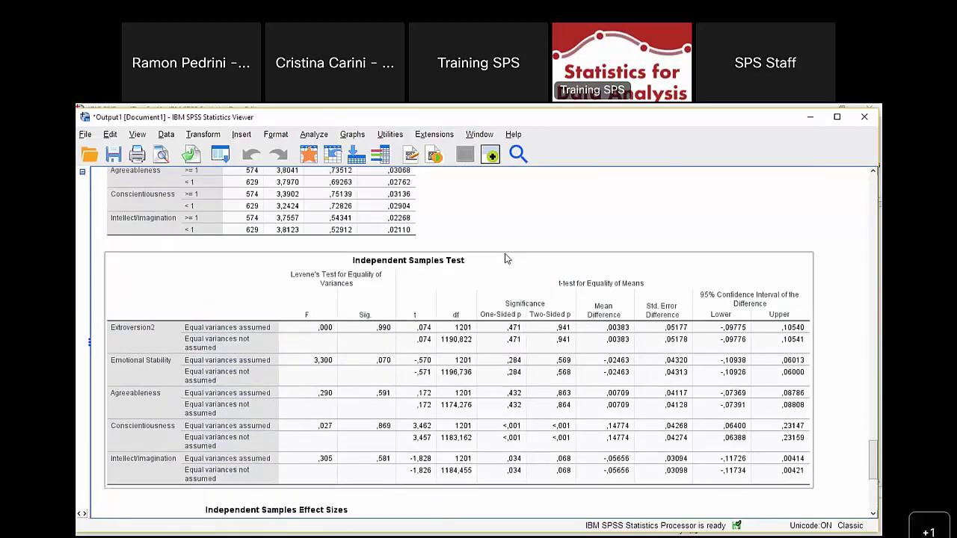
# Return to the BIG FIVE data and examine the value labels defined for the EXT1 variable
pyautogui.click(811, 120)
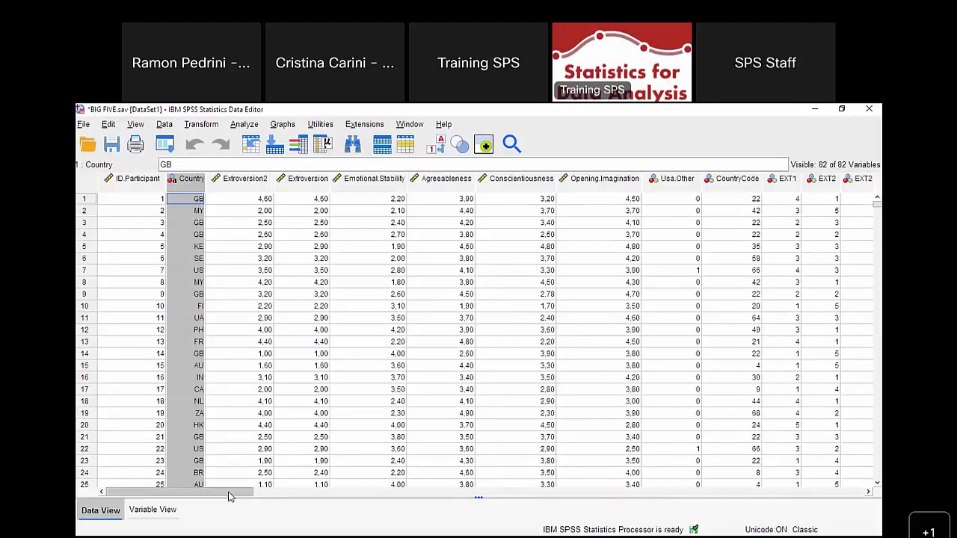
pyautogui.moveTo(229, 495); pyautogui.dragTo(289, 499)
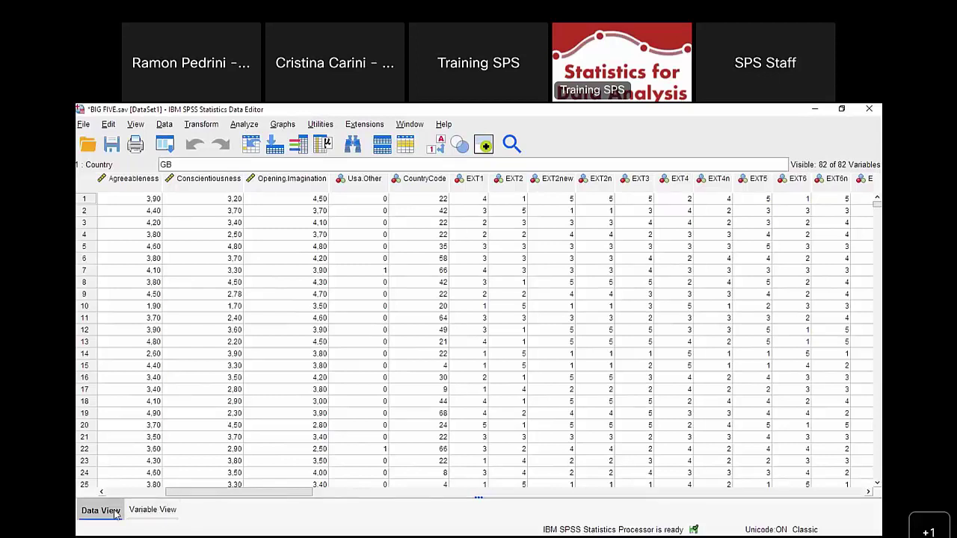
pyautogui.click(150, 512)
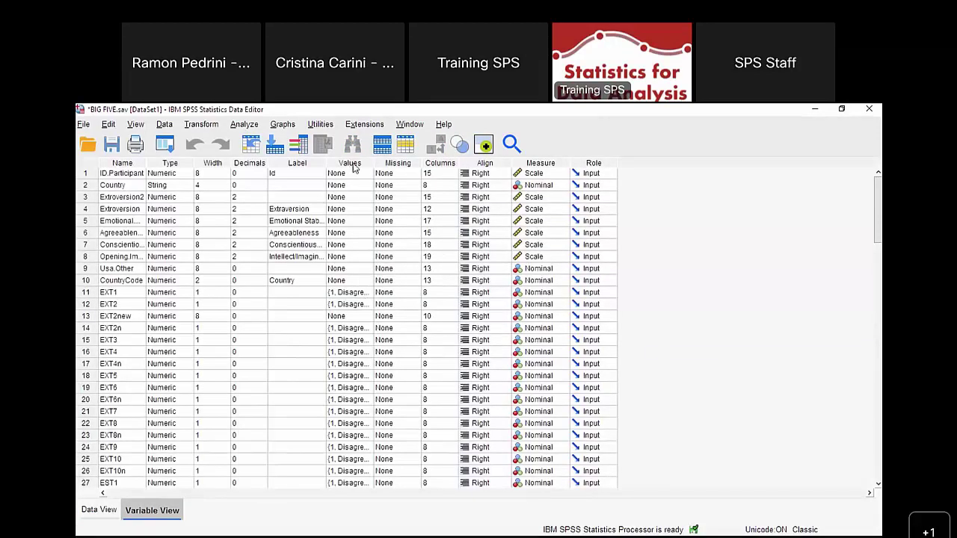
pyautogui.click(366, 296)
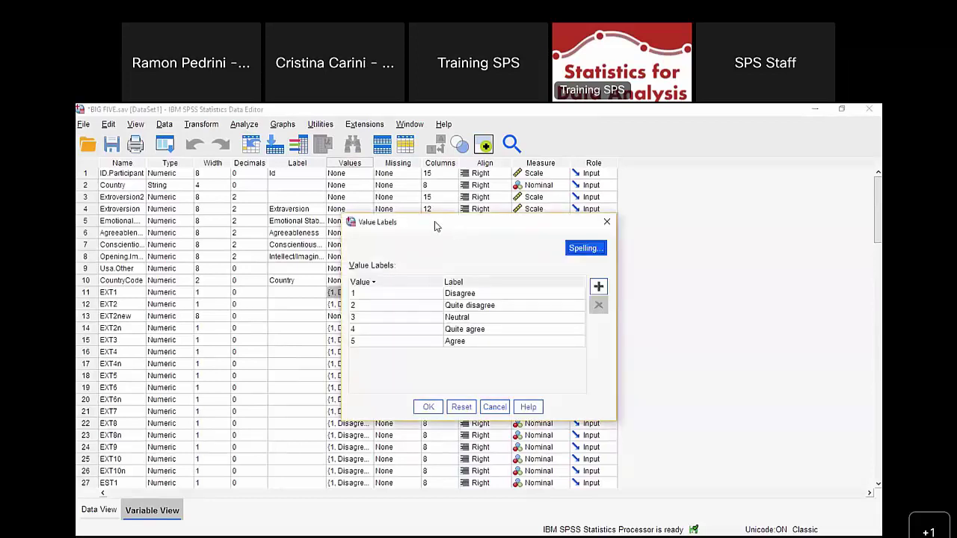
pyautogui.moveTo(435, 223); pyautogui.dragTo(549, 225)
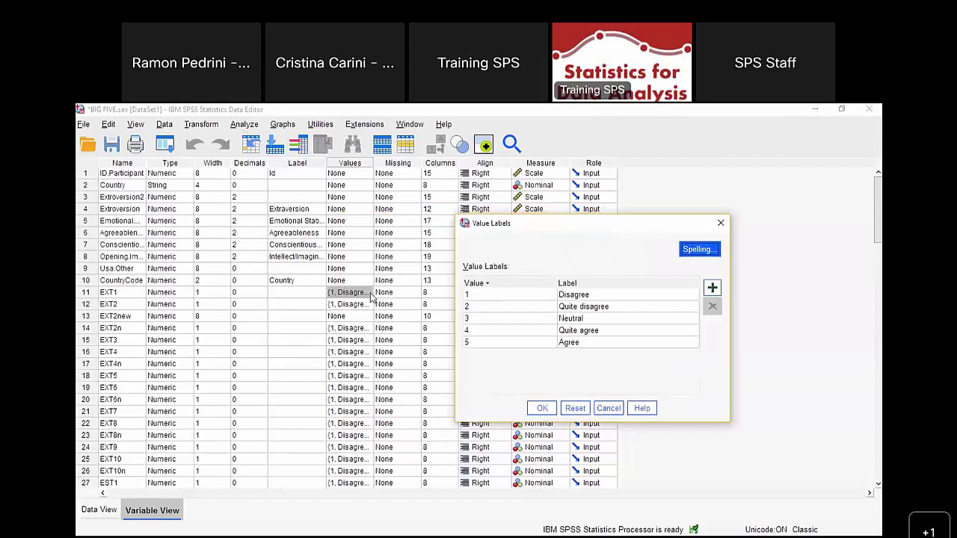
pyautogui.press('Escape')
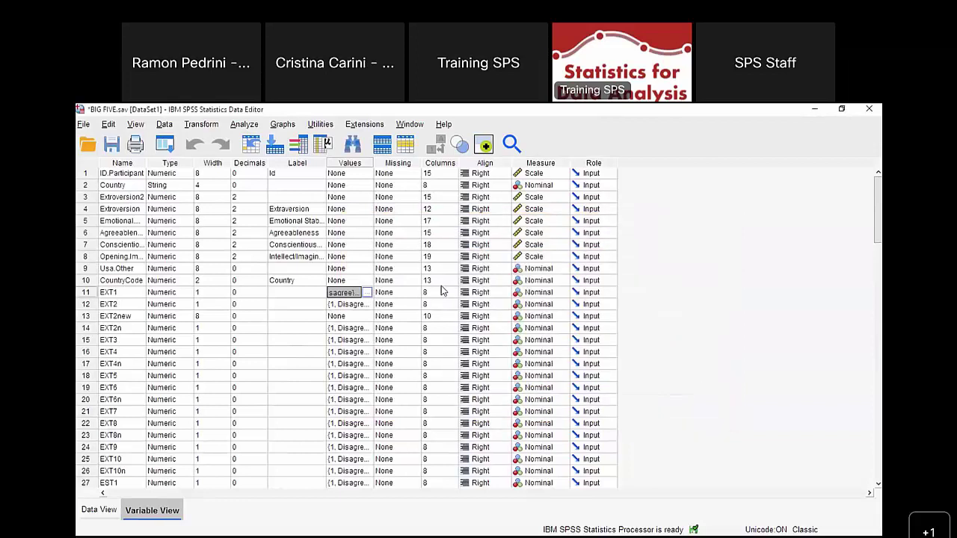
pyautogui.click(366, 293)
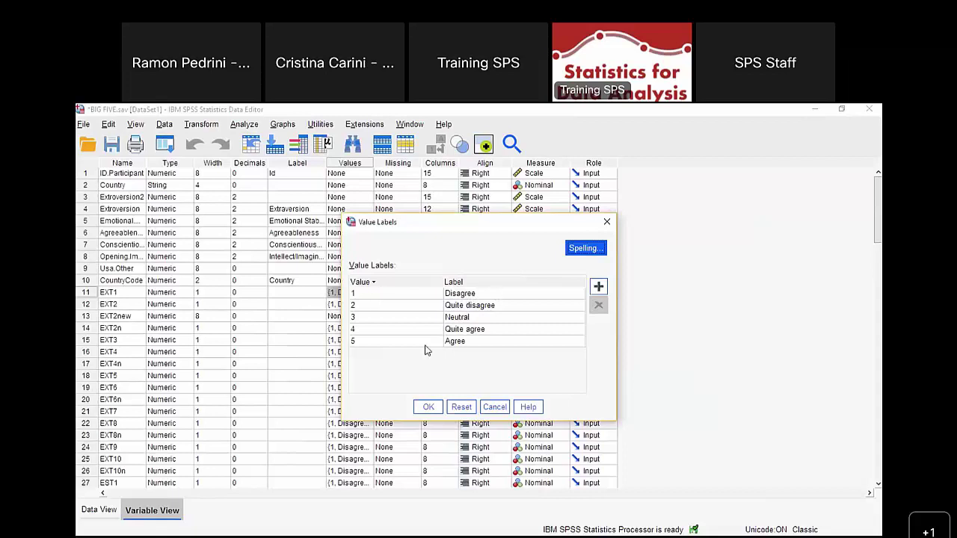
pyautogui.click(606, 221)
# Display value labels in place of numeric codes for the EXT items in the data, and switch back to the codes
pyautogui.click(100, 510)
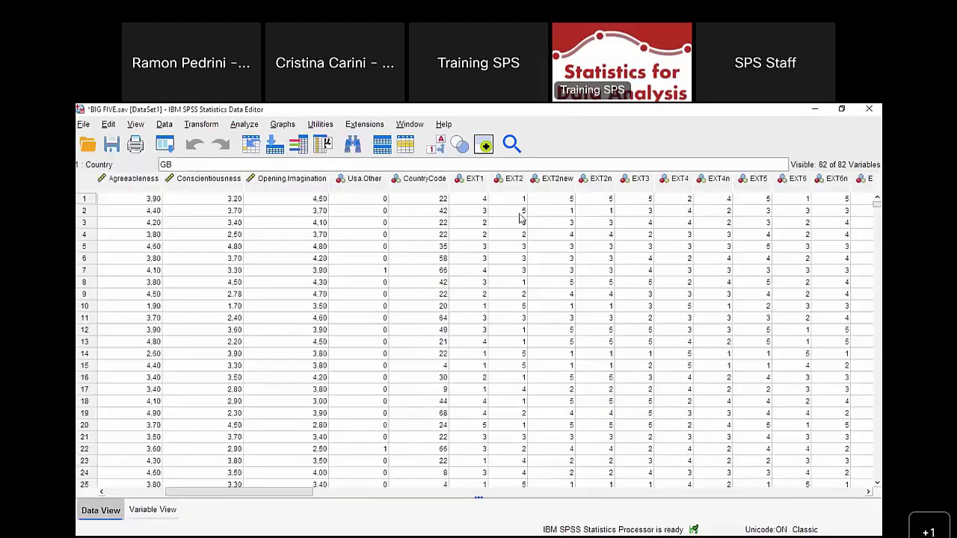
pyautogui.click(437, 148)
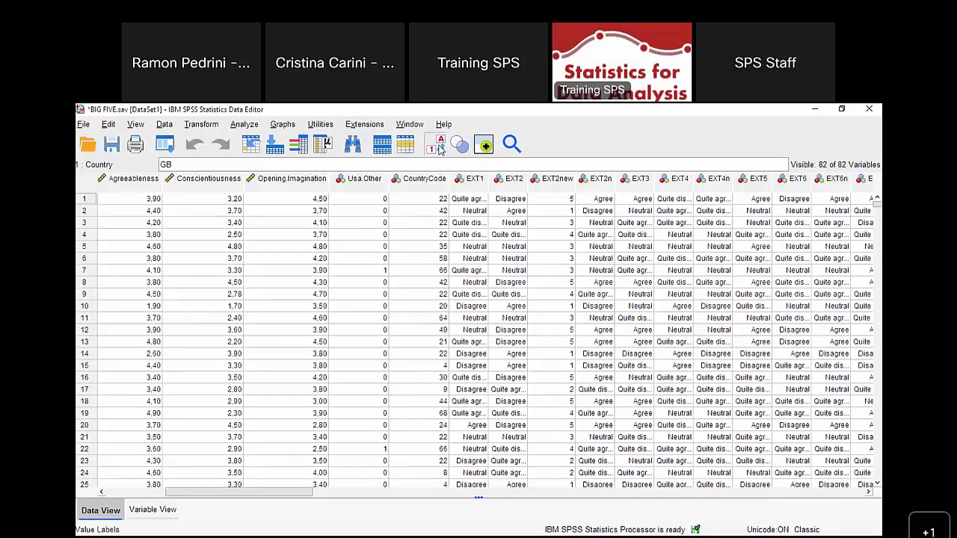
pyautogui.click(440, 147)
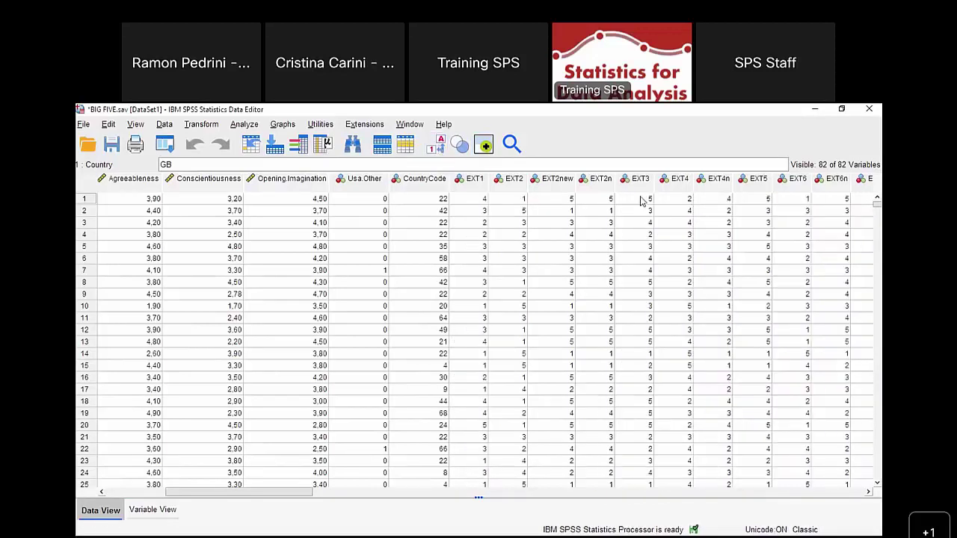
pyautogui.click(437, 149)
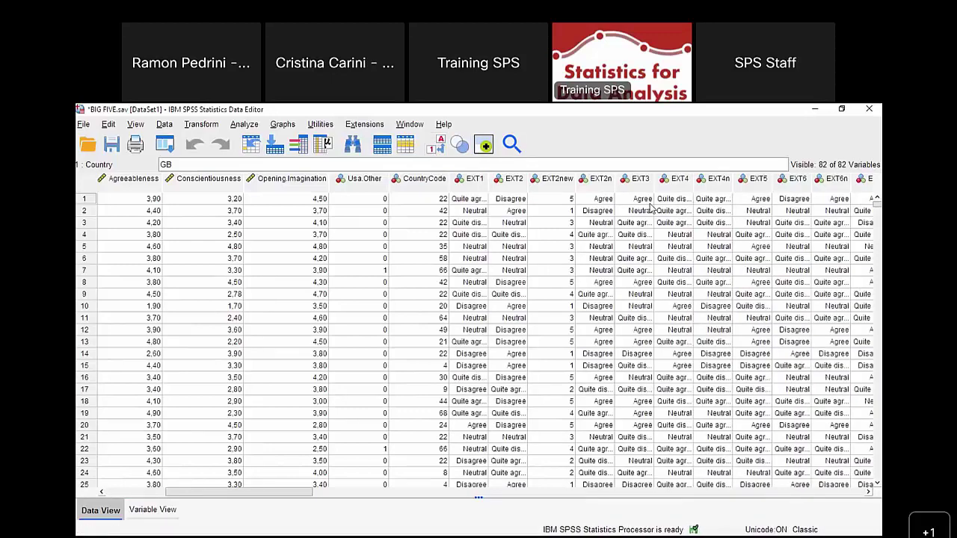
pyautogui.click(440, 147)
pyautogui.moveTo(276, 492); pyautogui.dragTo(215, 496)
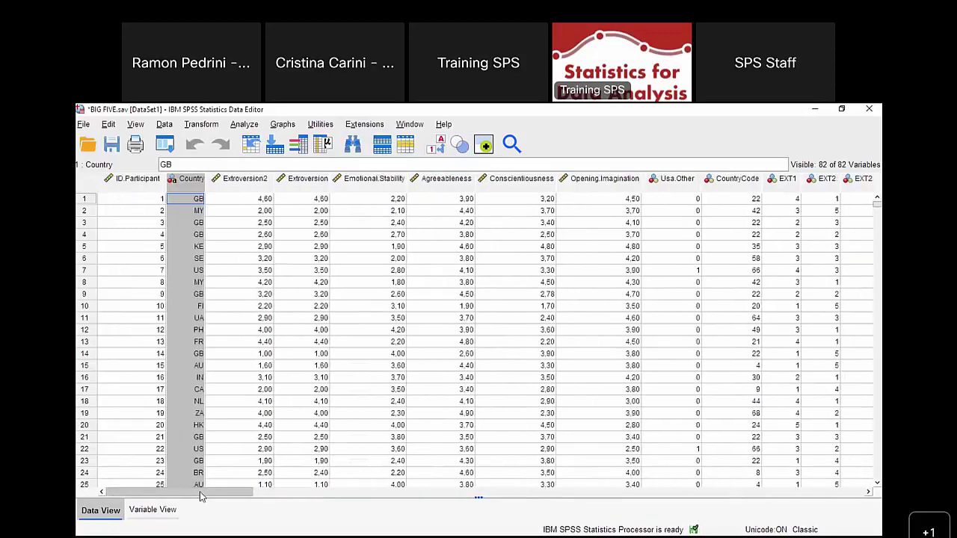
pyautogui.click(237, 402)
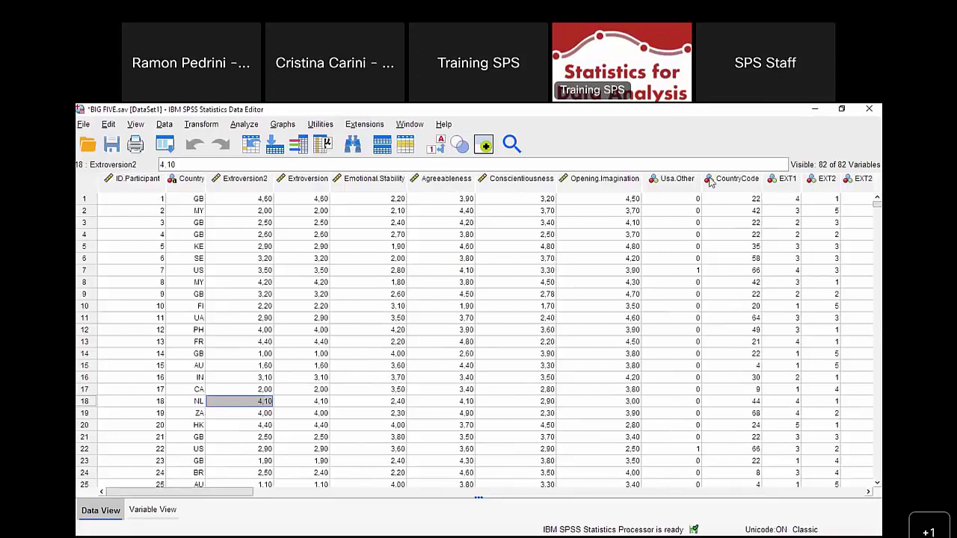
pyautogui.moveTo(711, 184)
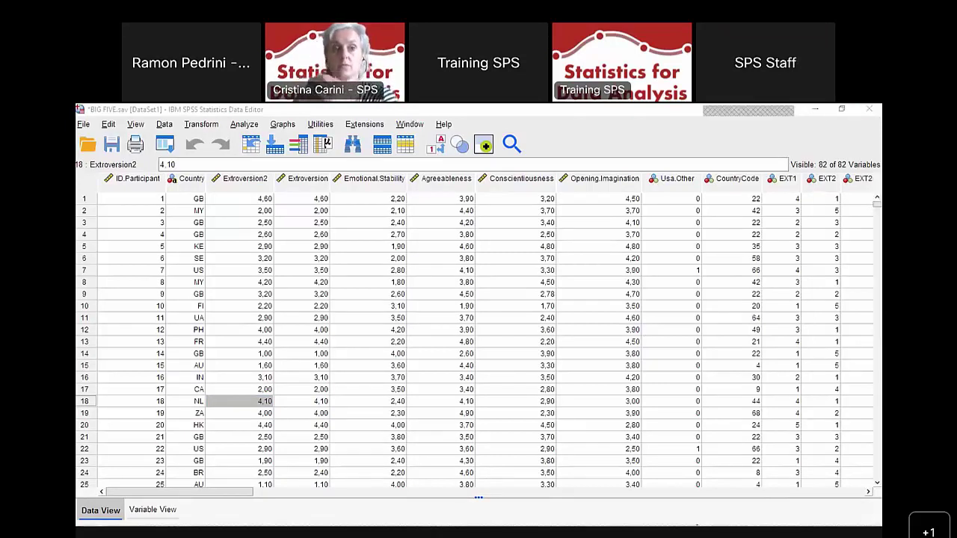
pyautogui.click(516, 112)
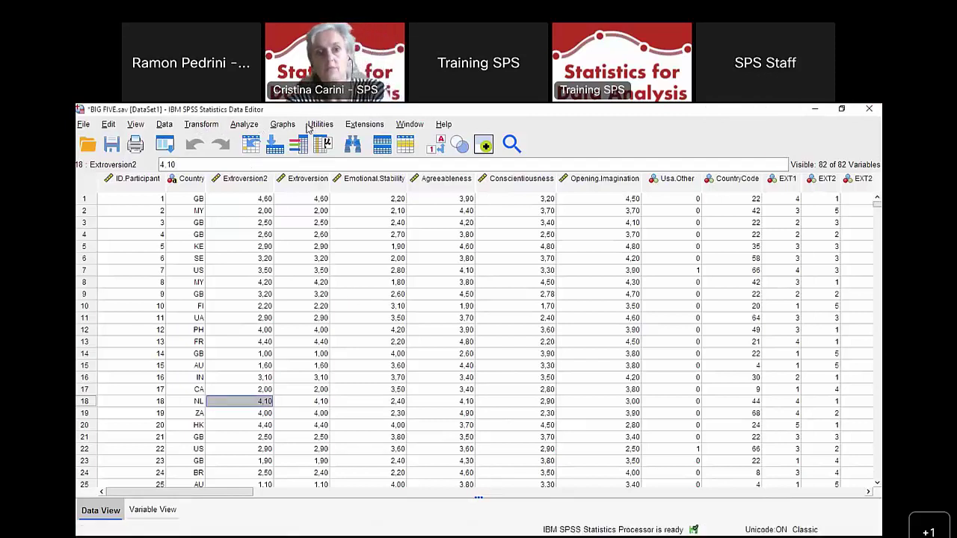
pyautogui.click(118, 250)
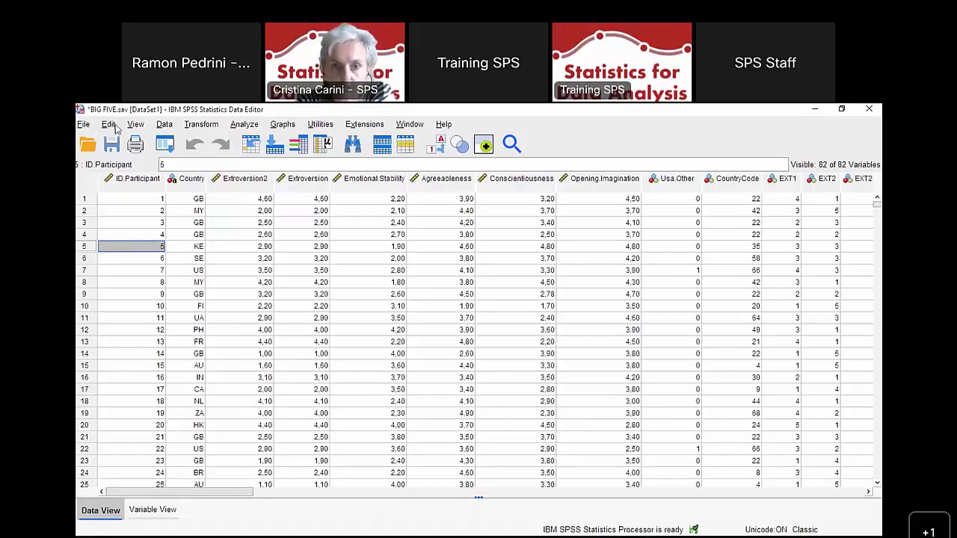
pyautogui.click(86, 125)
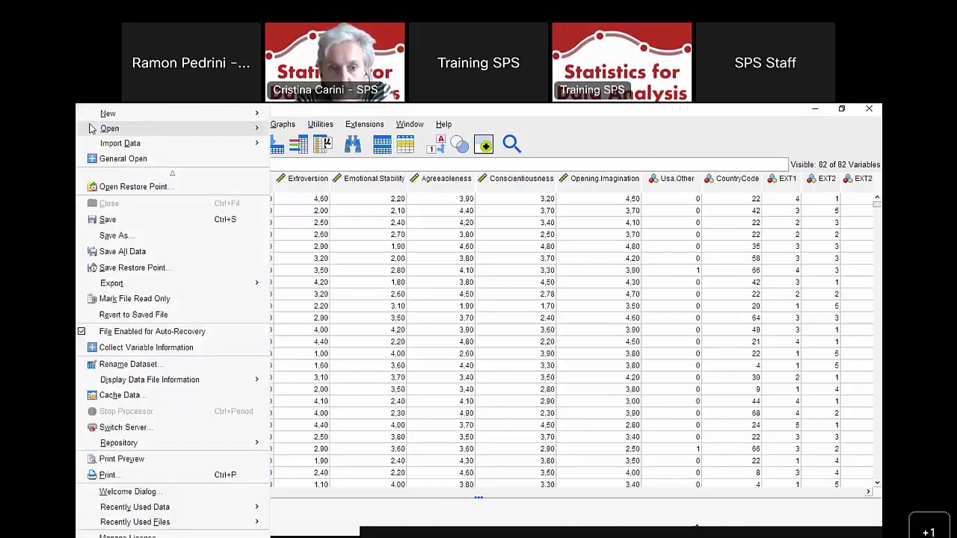
pyautogui.click(494, 318)
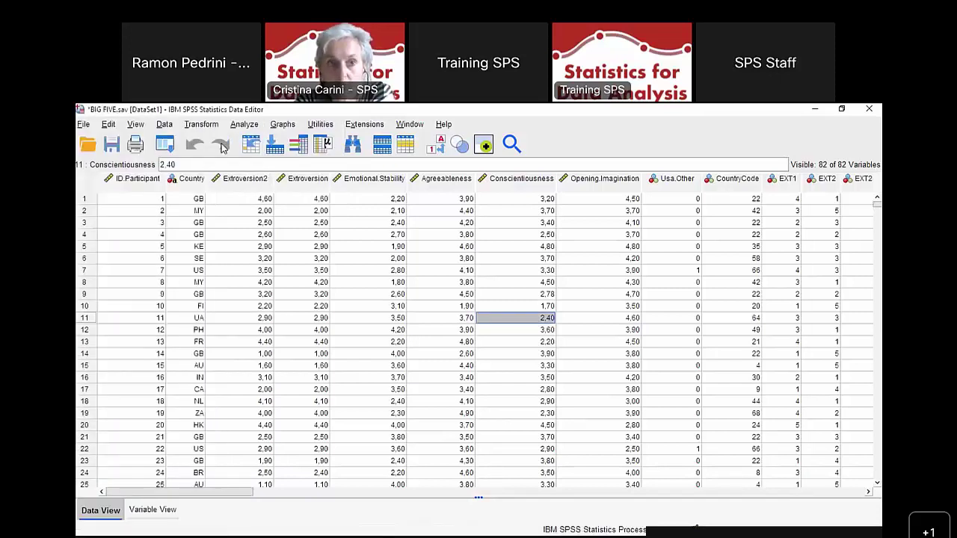
# Open the program's language options and set the output language to French
pyautogui.click(109, 125)
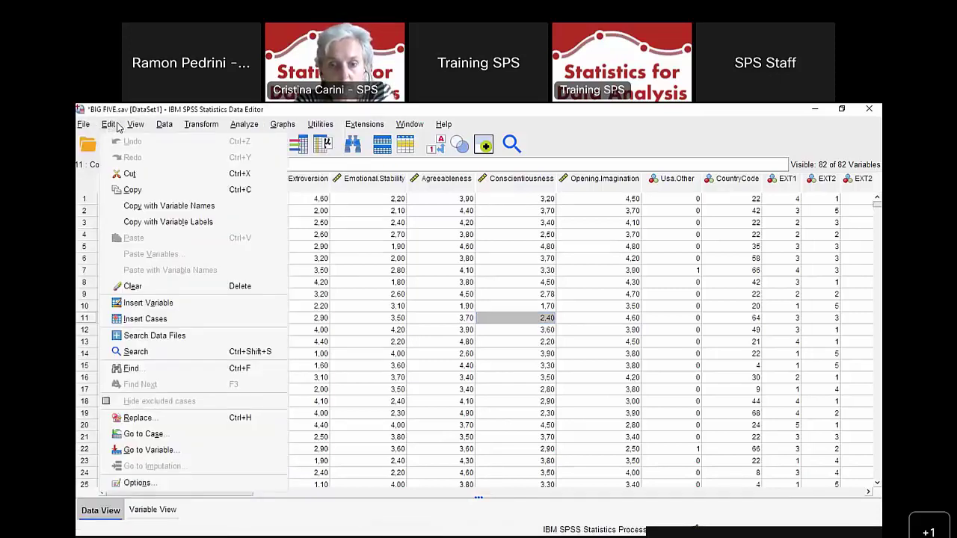
pyautogui.click(137, 483)
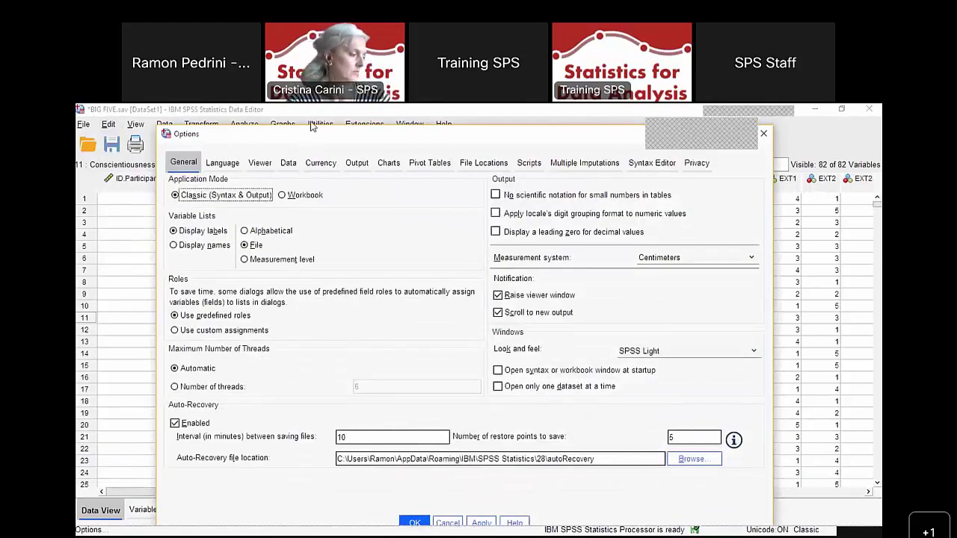
pyautogui.moveTo(311, 122); pyautogui.dragTo(311, 120)
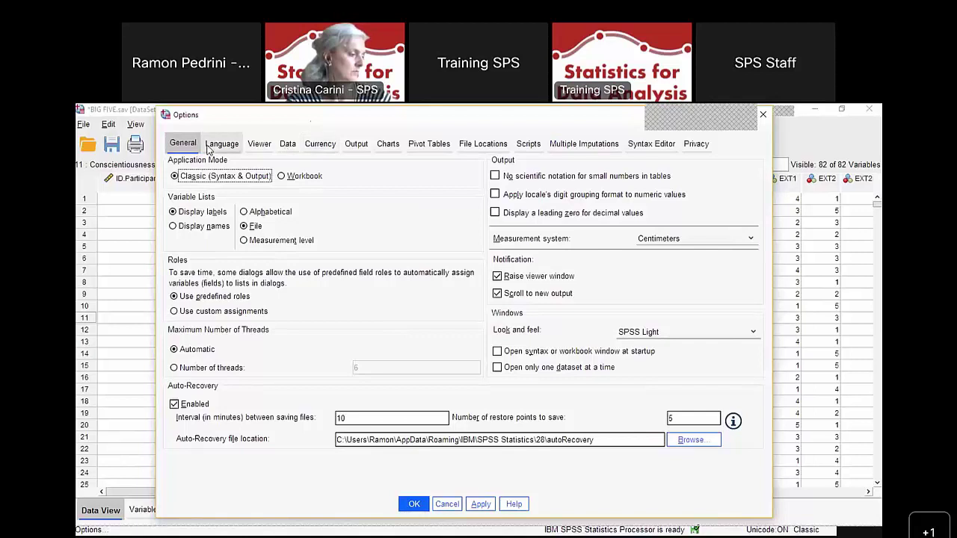
pyautogui.click(223, 145)
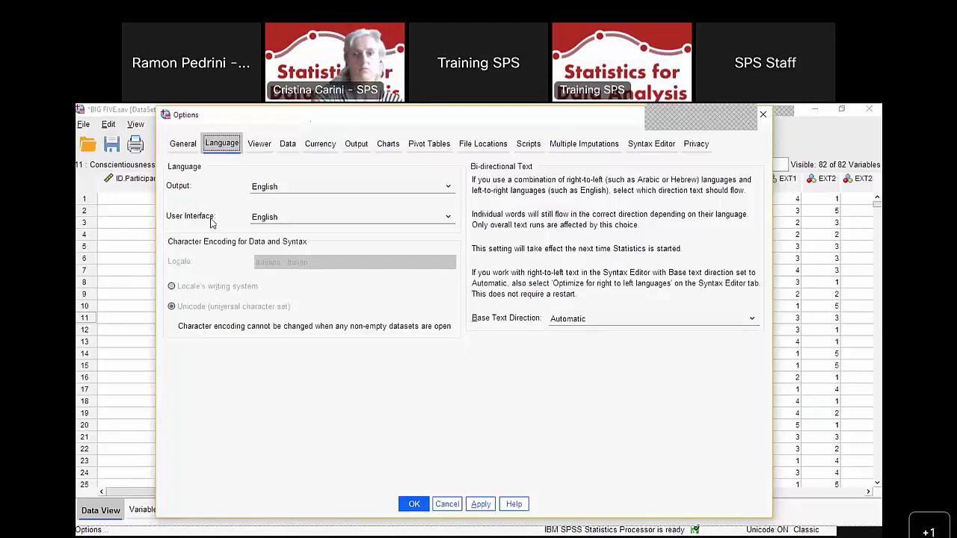
pyautogui.click(278, 188)
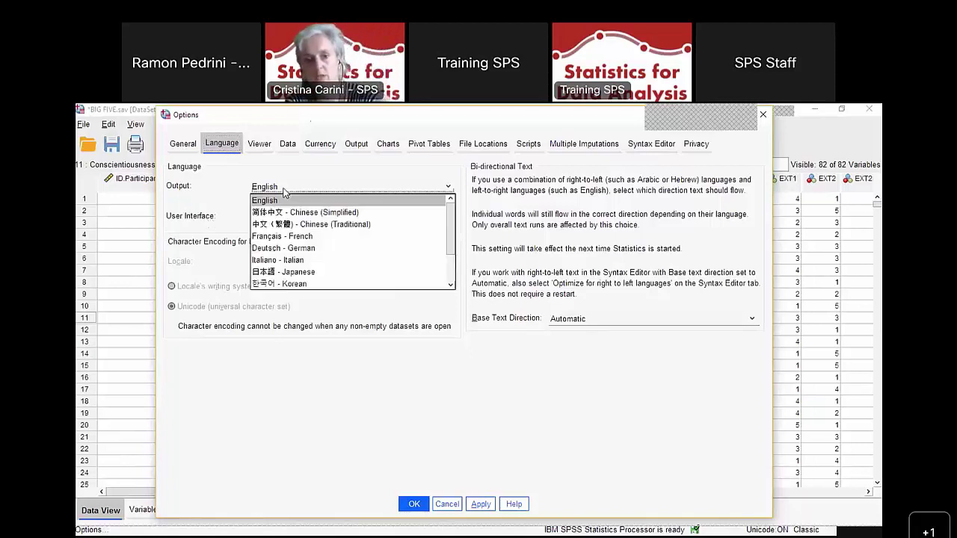
pyautogui.scroll(-3, 317, 250)
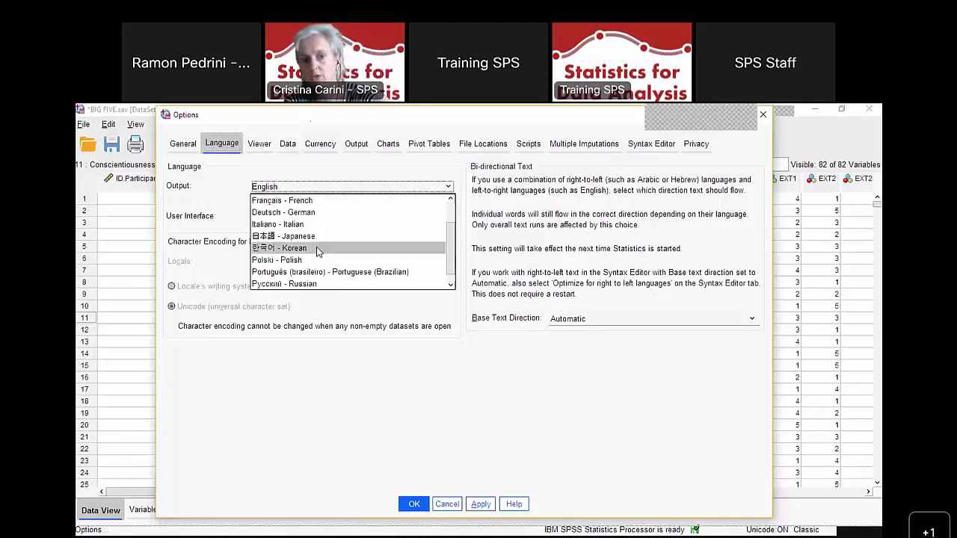
pyautogui.scroll(3, 317, 251)
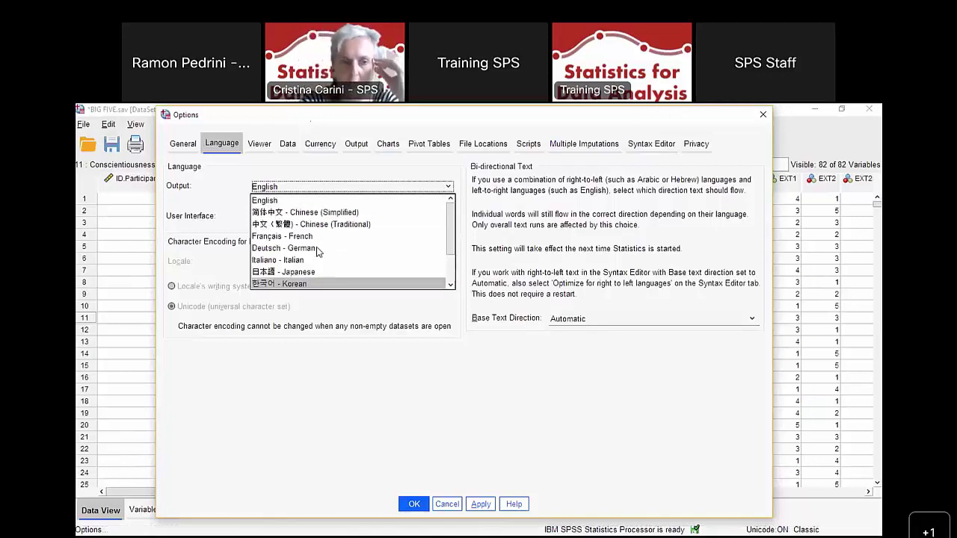
pyautogui.click(317, 237)
# Set the user interface language to French as well and accept the change with its reset of dialog settings
pyautogui.click(310, 217)
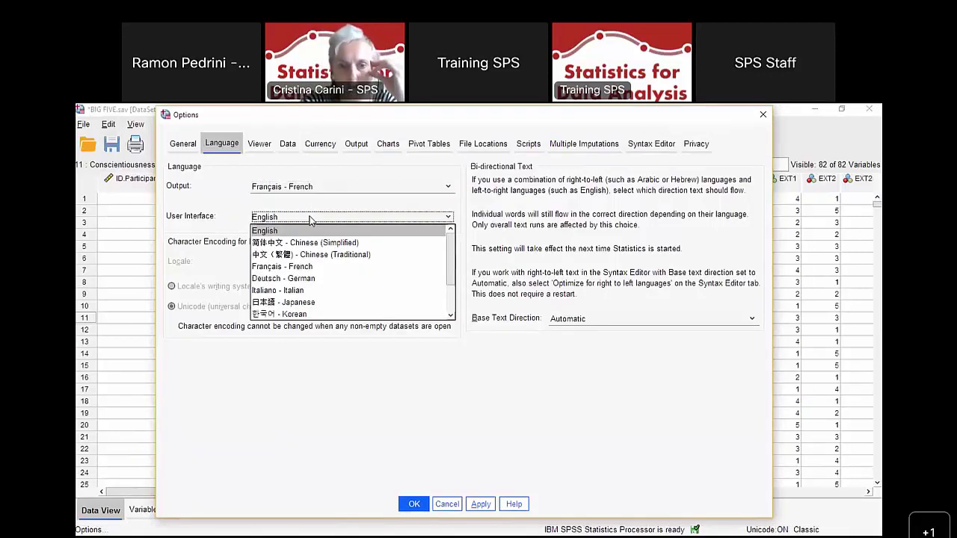
pyautogui.click(314, 267)
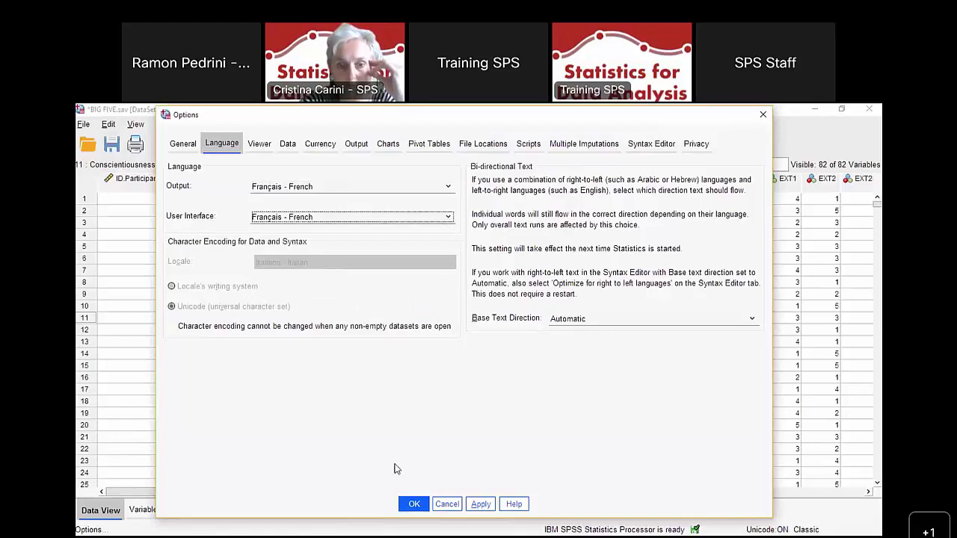
pyautogui.click(414, 504)
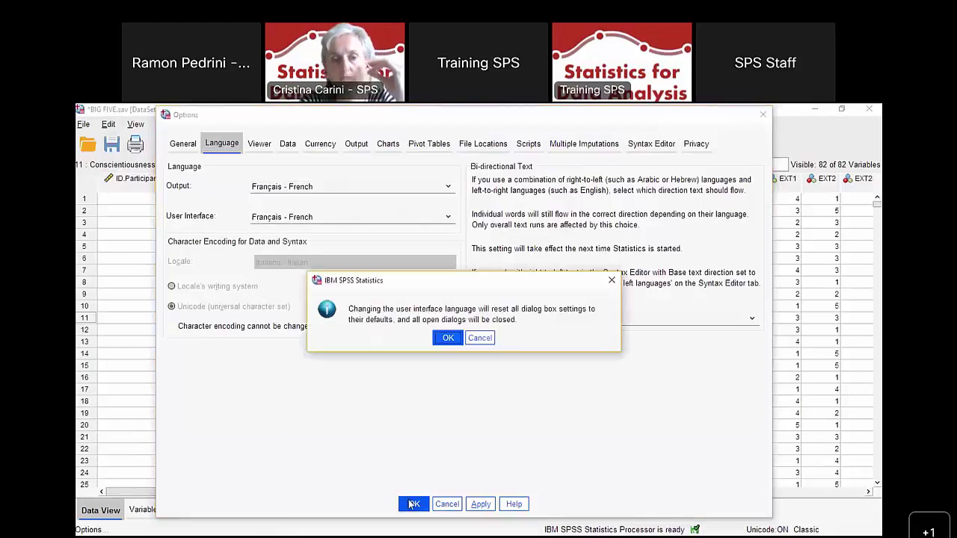
pyautogui.click(451, 342)
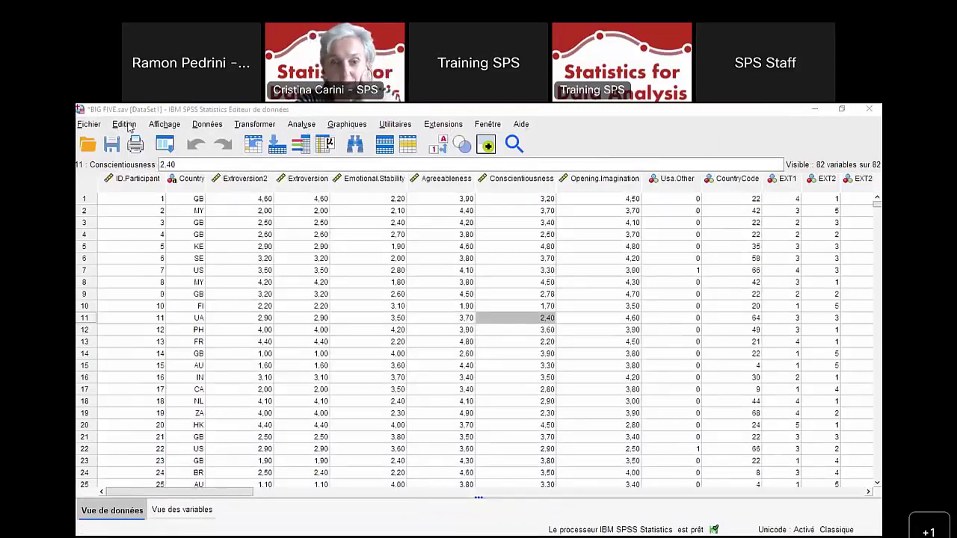
# Set both the output language and the user interface language back to English and apply the change
pyautogui.click(124, 126)
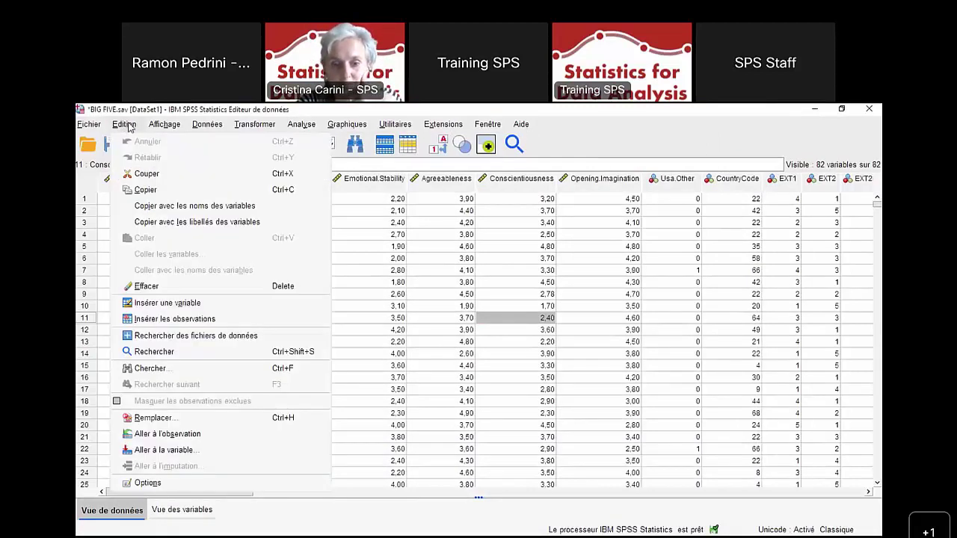
pyautogui.click(153, 484)
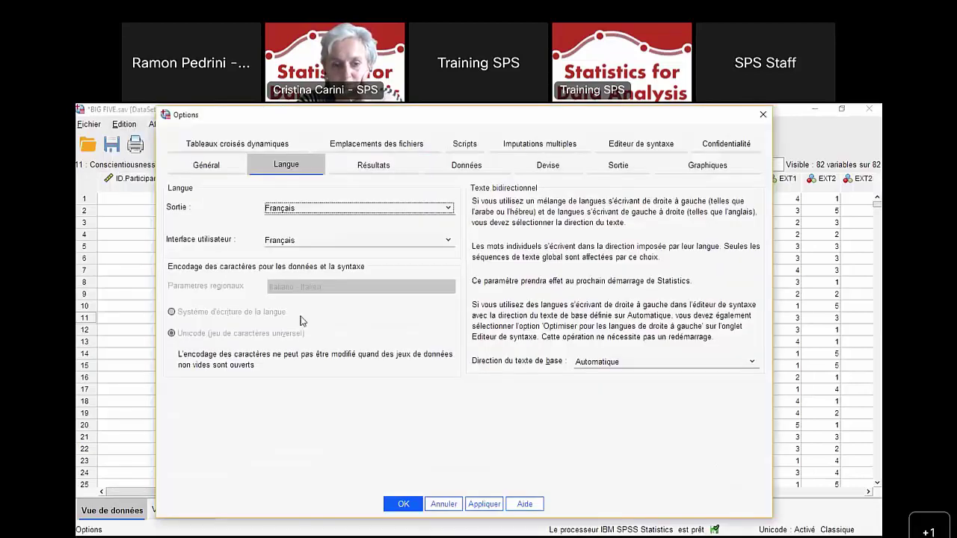
pyautogui.click(326, 208)
pyautogui.scroll(1, 310, 270)
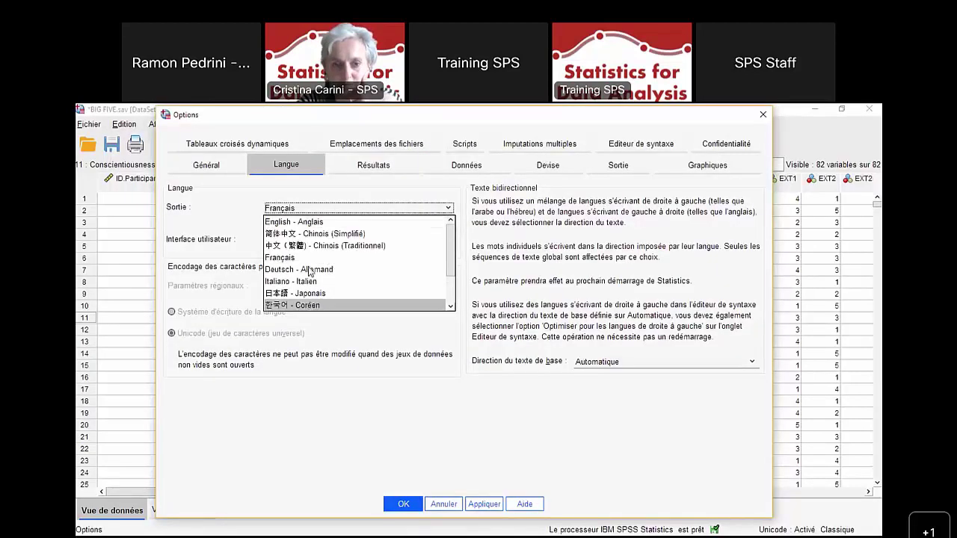
pyautogui.click(314, 222)
pyautogui.click(296, 241)
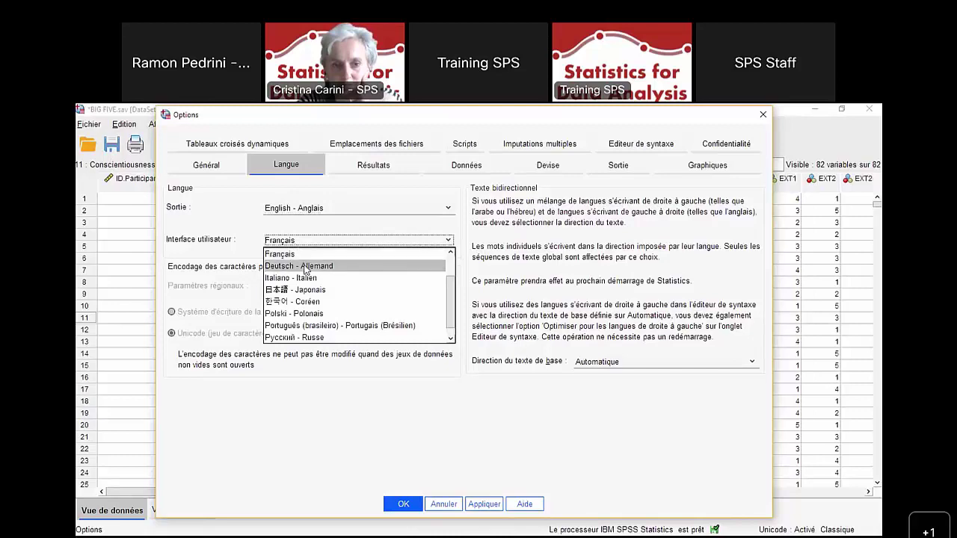
pyautogui.scroll(1, 300, 299)
pyautogui.click(299, 254)
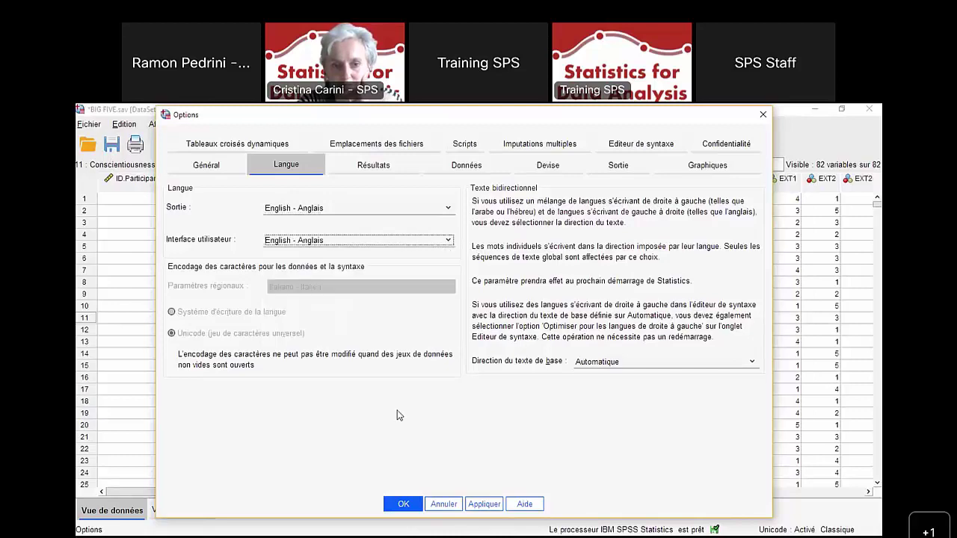
pyautogui.click(407, 507)
pyautogui.click(446, 343)
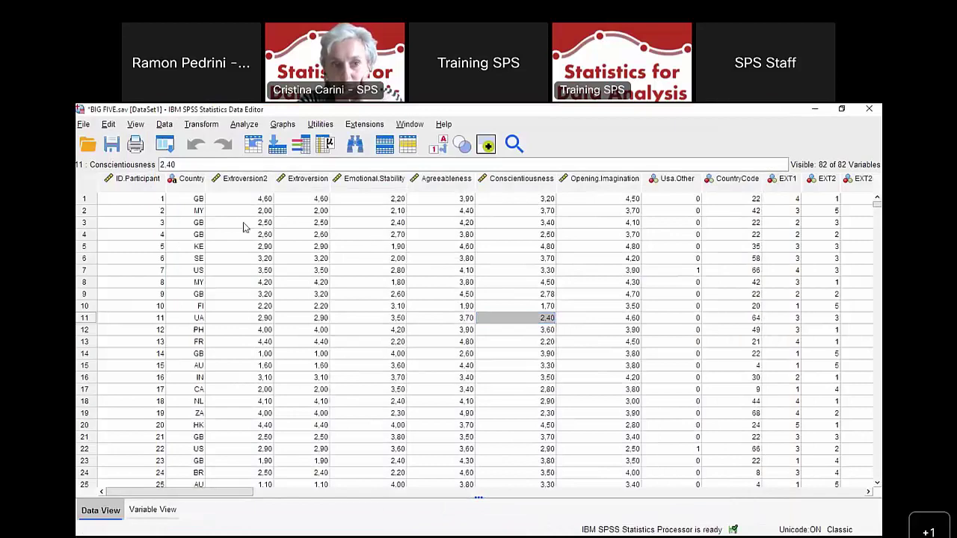
# Review the available output languages in the program's language options, and close the options without changing anything
pyautogui.click(109, 125)
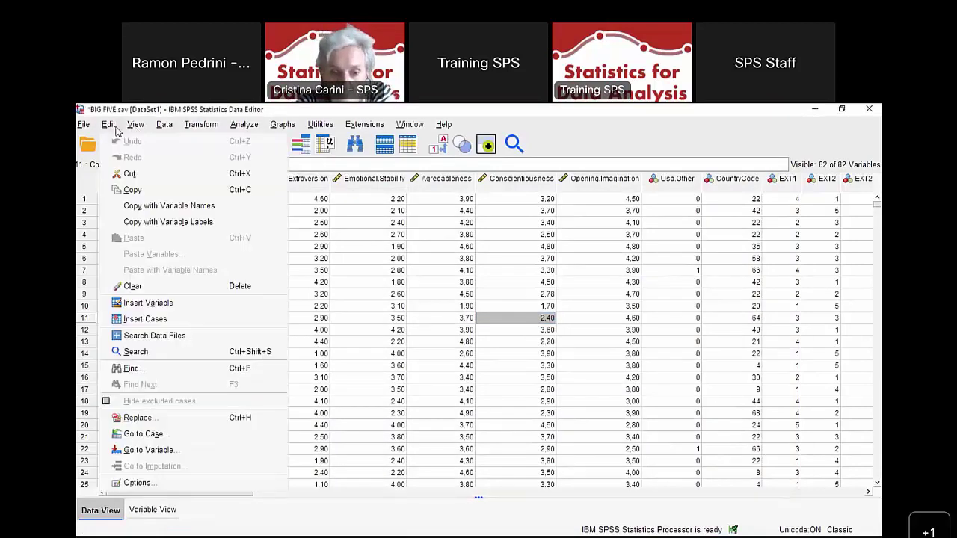
pyautogui.click(134, 483)
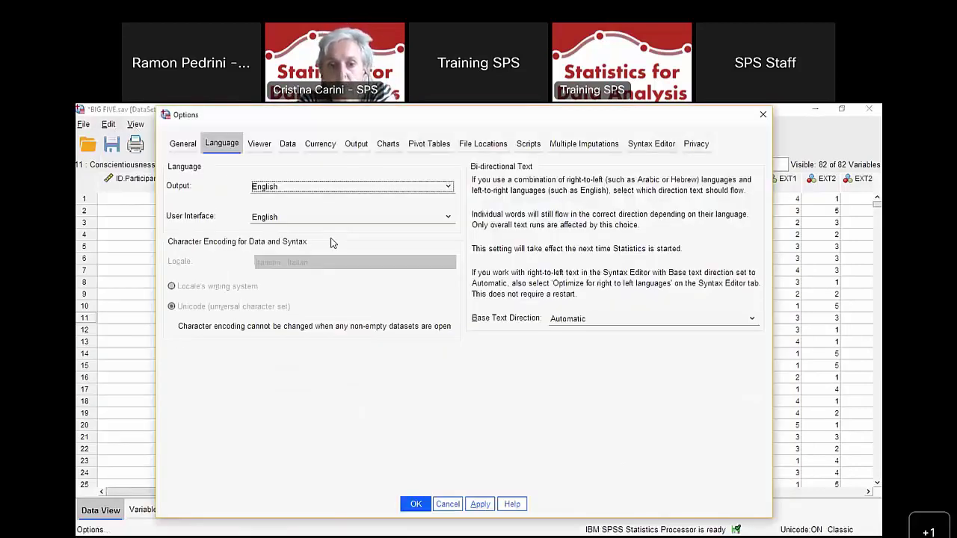
pyautogui.click(338, 188)
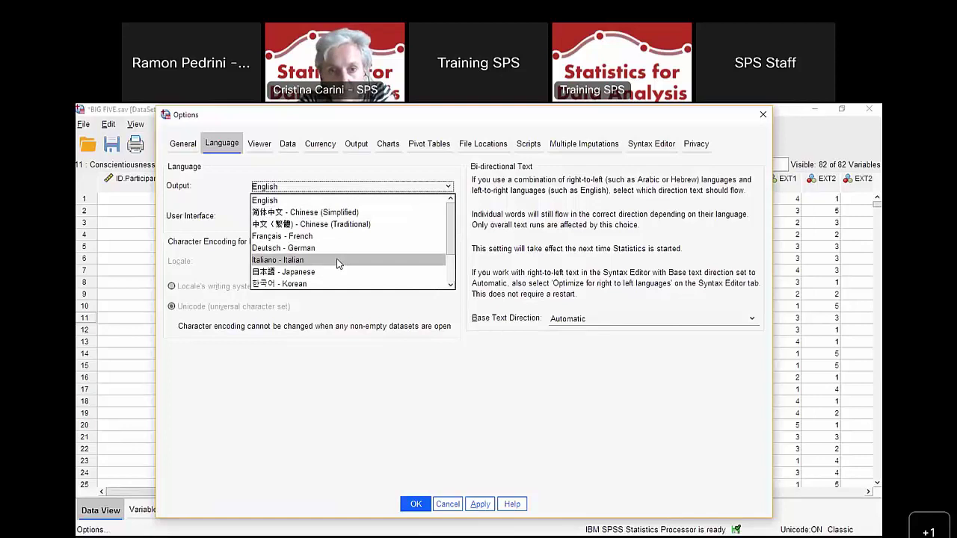
pyautogui.click(451, 286)
pyautogui.click(450, 285)
pyautogui.click(450, 285)
pyautogui.click(450, 286)
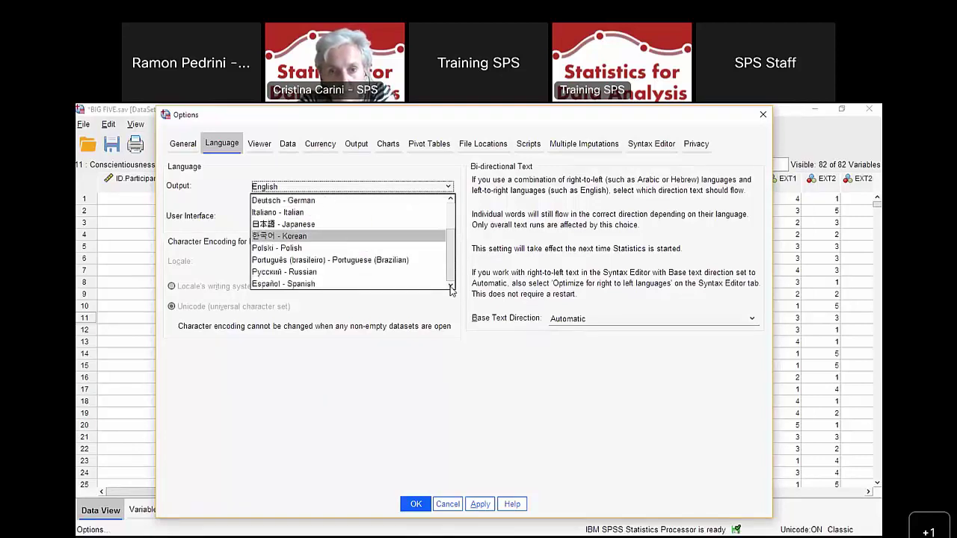
pyautogui.click(320, 383)
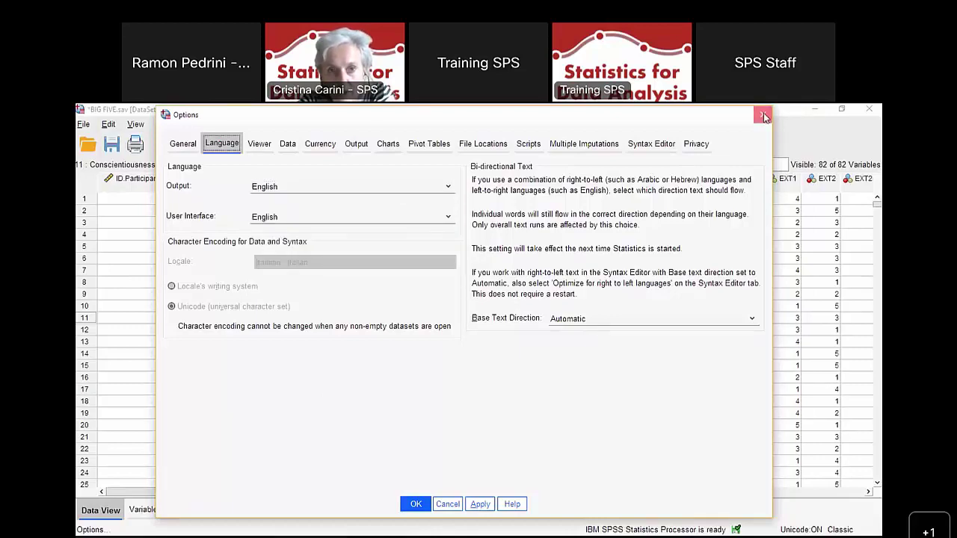
pyautogui.click(763, 113)
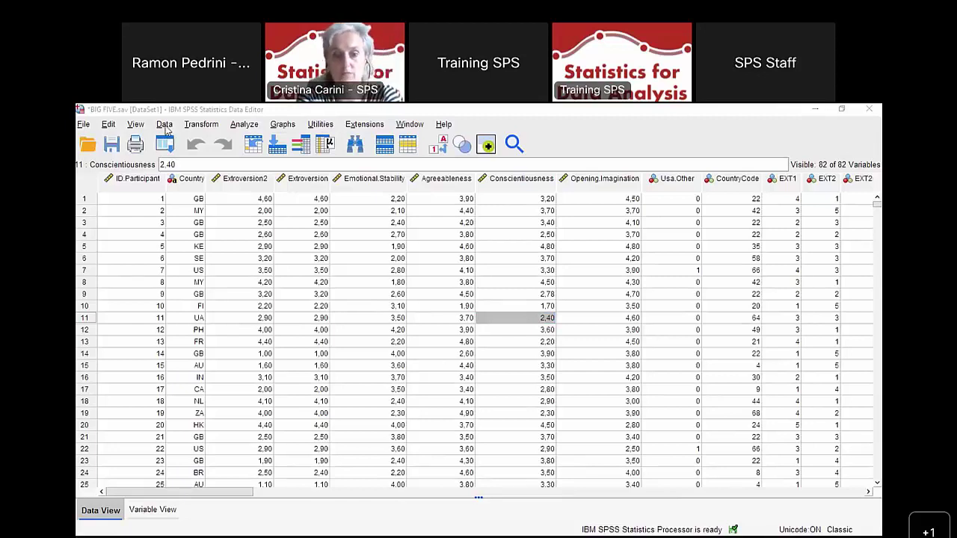
# Start the Split random files add-on and set the first extracted sample to save as Big Five 1
pyautogui.click(167, 131)
pyautogui.moveTo(270, 134)
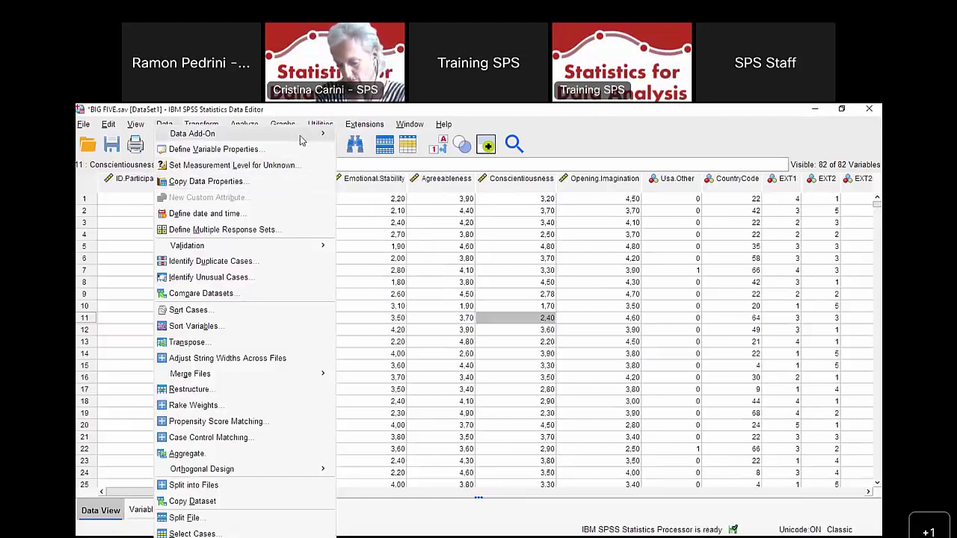
pyautogui.moveTo(224, 133)
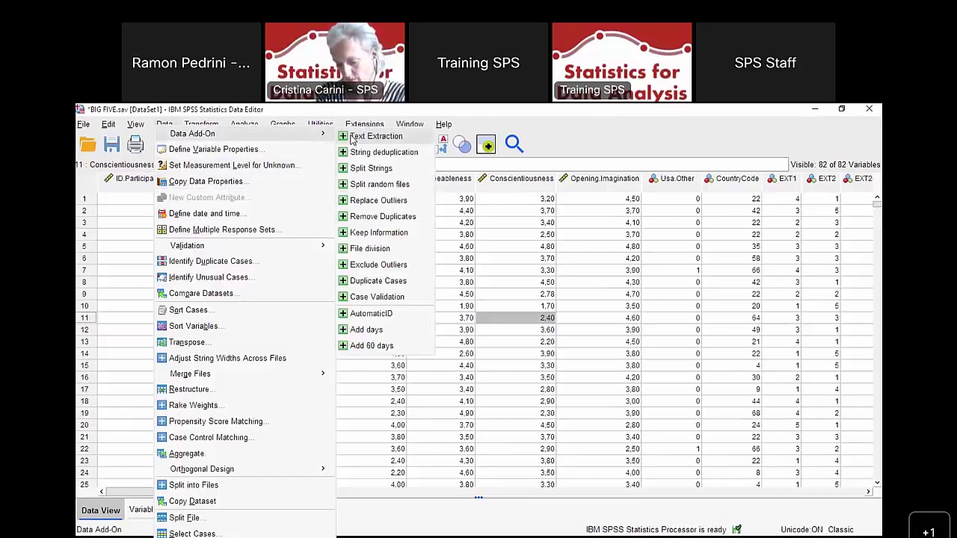
pyautogui.click(402, 187)
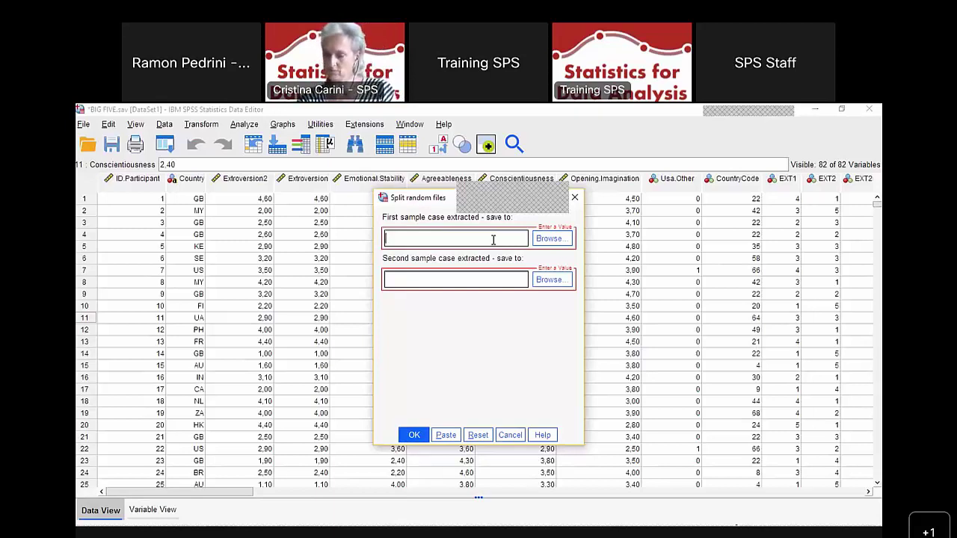
pyautogui.write('B')
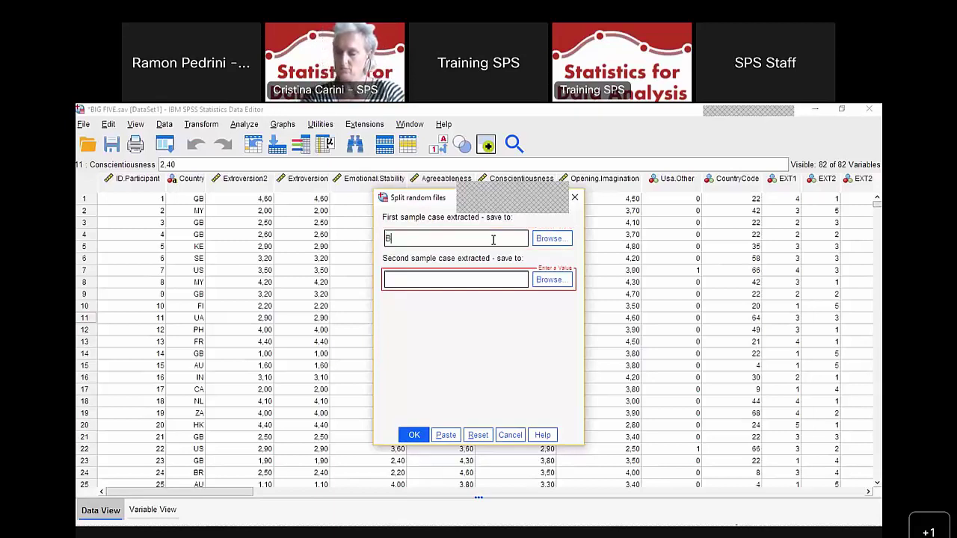
pyautogui.write('ig Five')
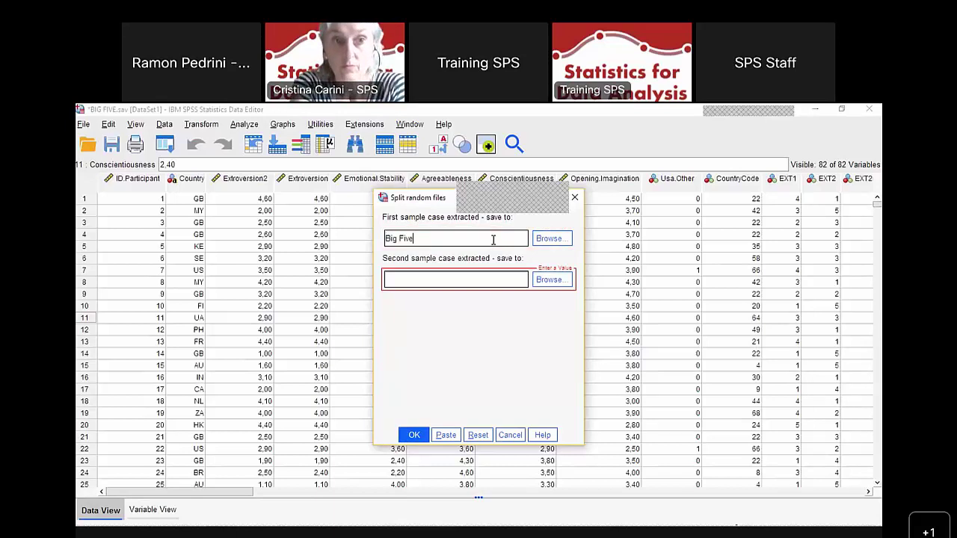
pyautogui.write(' 1')
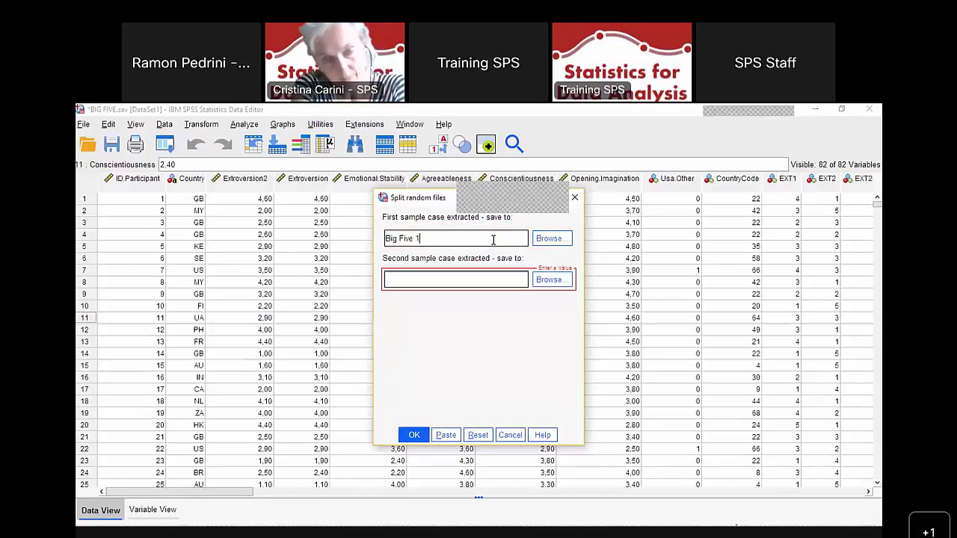
# Set the second extracted sample to save as Big Five Mod, run the random split, and return to the data to check the cases
pyautogui.press('Tab')
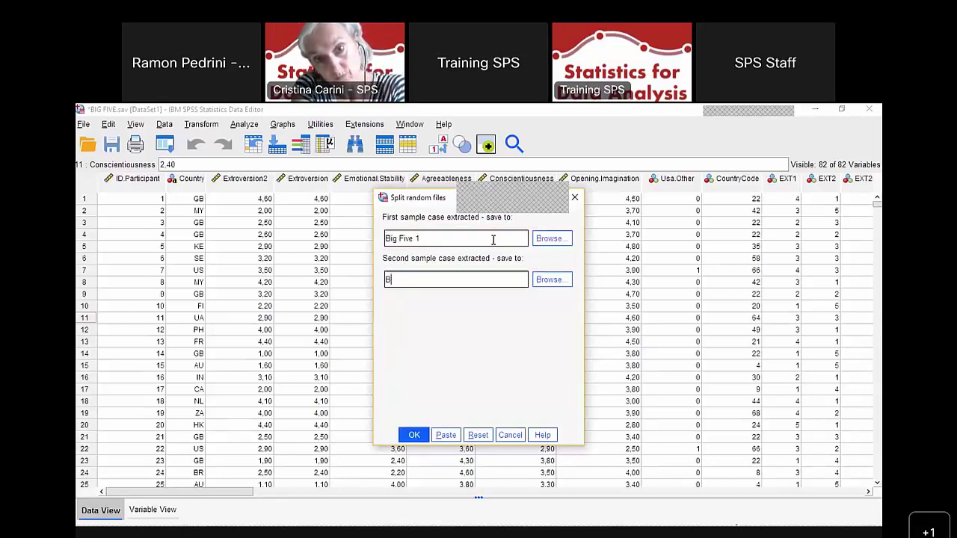
pyautogui.write('Big Five Modify')
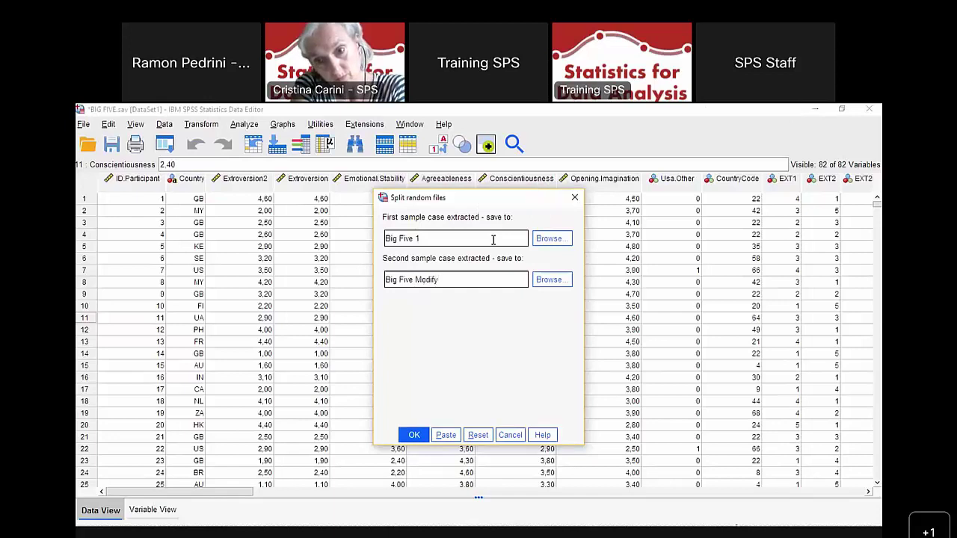
pyautogui.press('BackSpace')
pyautogui.press('BackSpace')
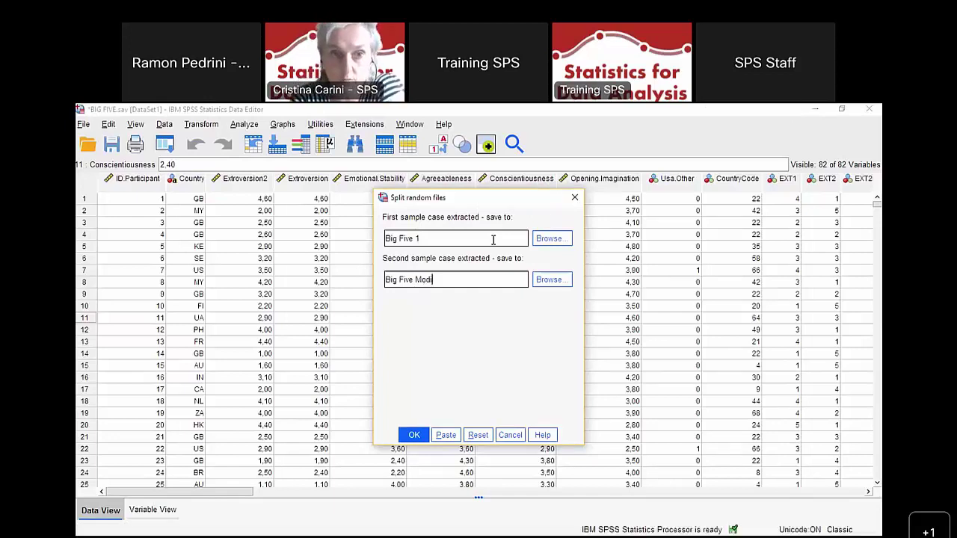
pyautogui.press('BackSpace')
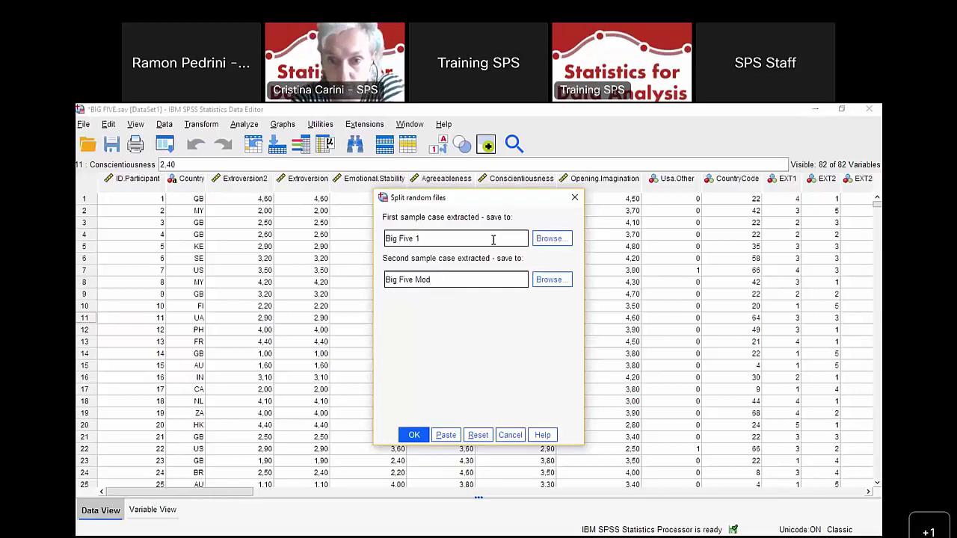
pyautogui.click(411, 435)
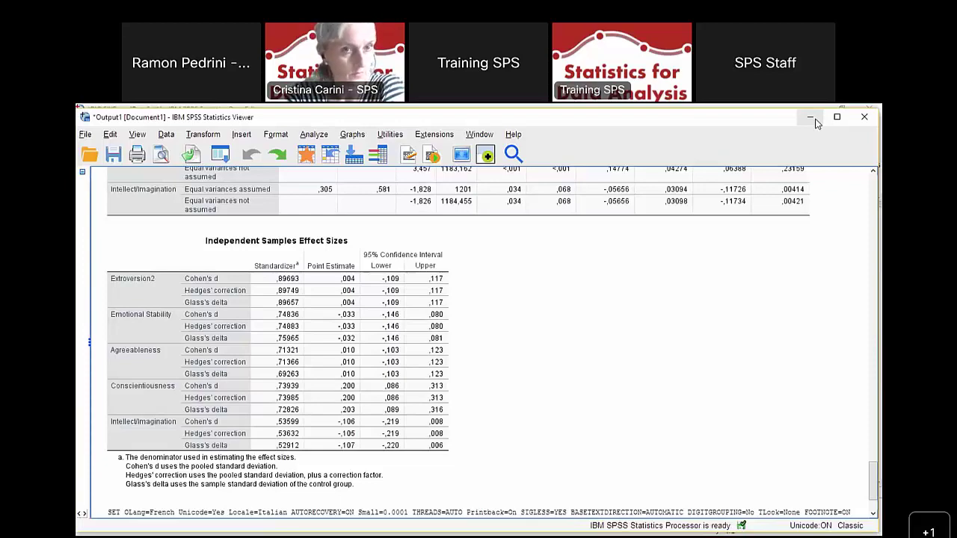
pyautogui.click(811, 118)
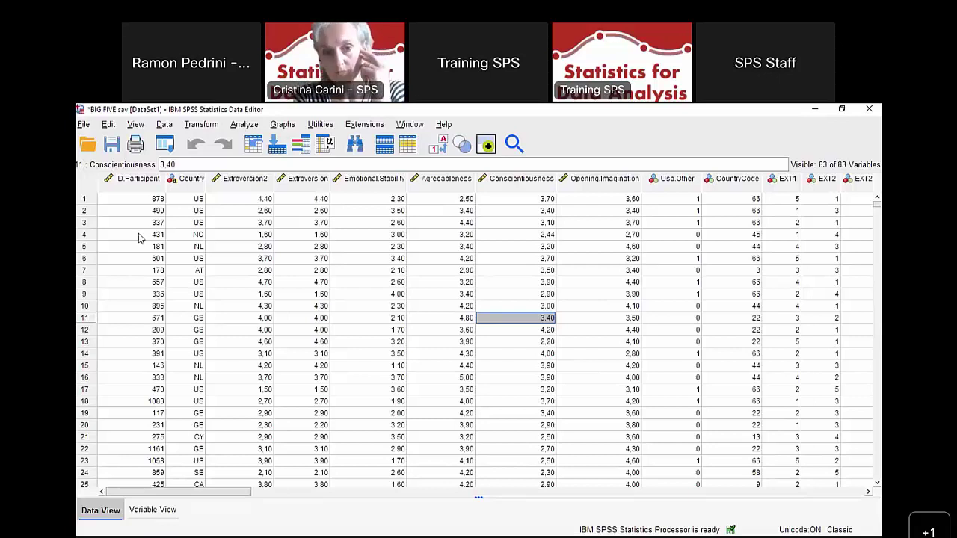
pyautogui.scroll(-4, 138, 233)
pyautogui.scroll(4, 139, 234)
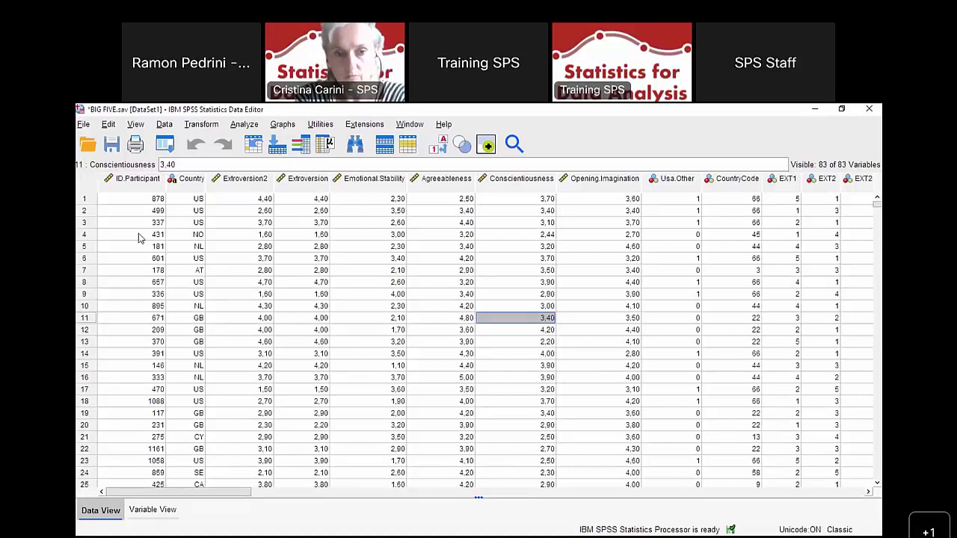